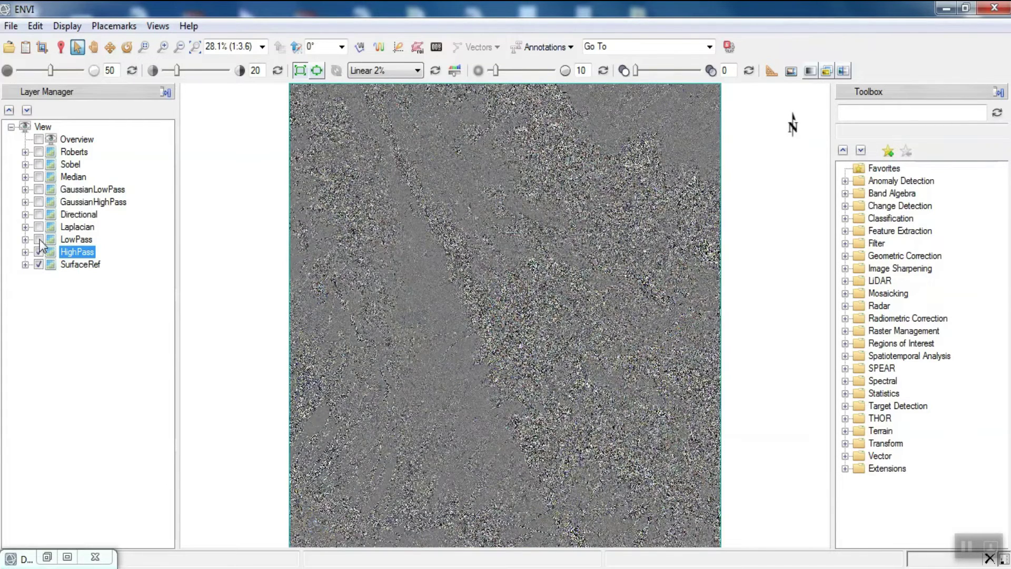
# - Display the LowPass layer and the Laplacian layer over the HighPass and SurfaceRef images
pyautogui.click(25, 239)
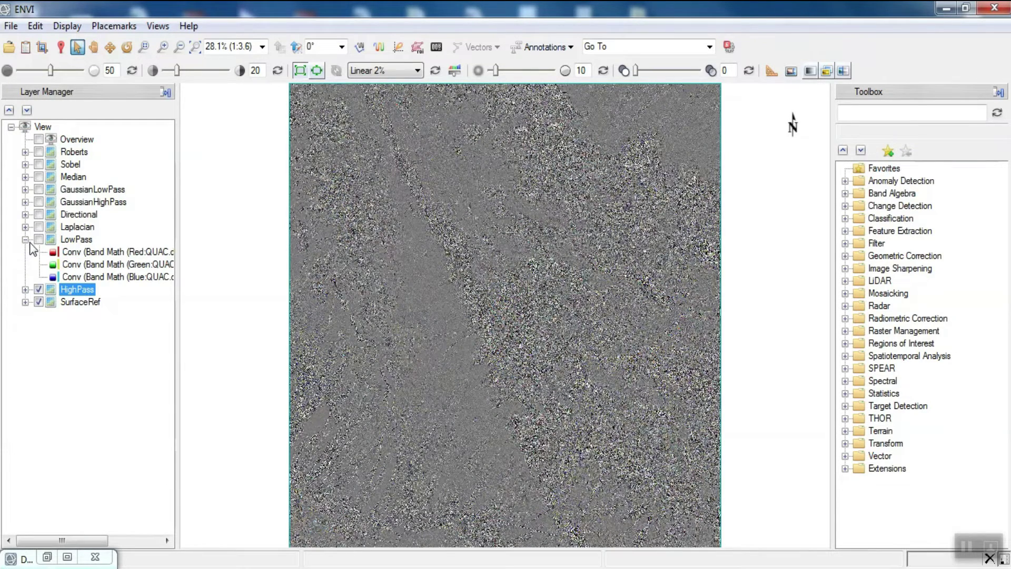
pyautogui.click(39, 240)
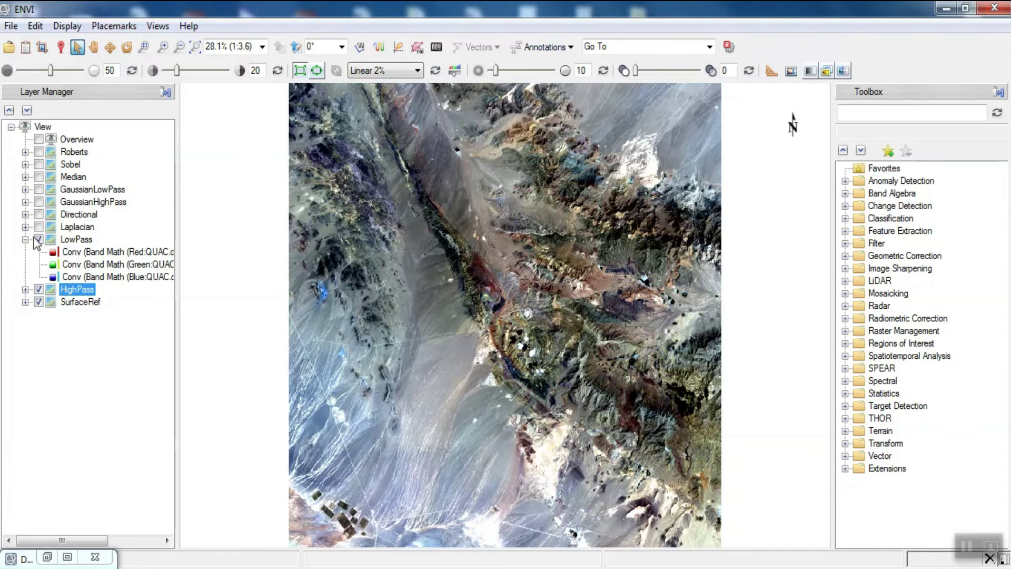
pyautogui.click(25, 239)
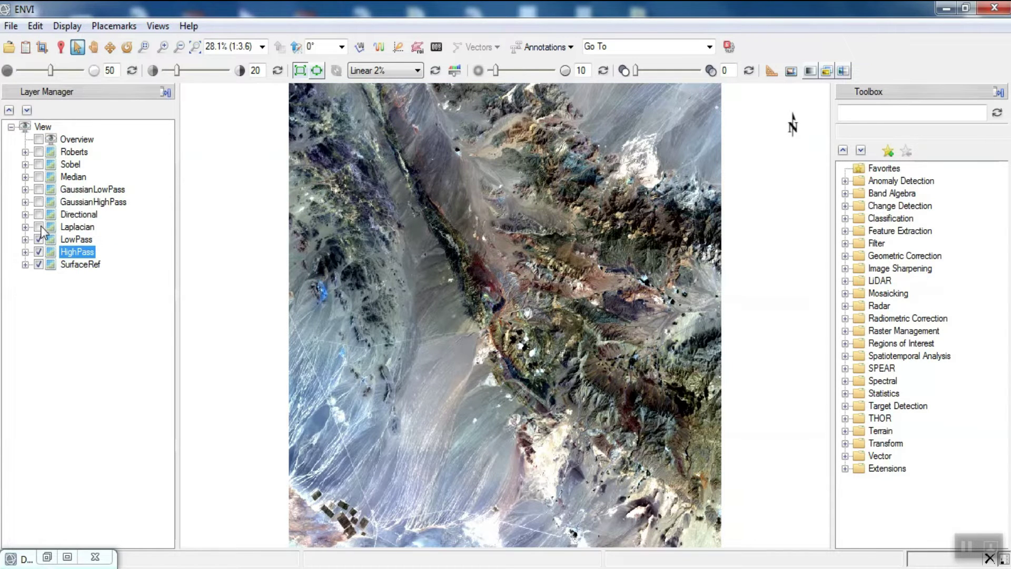
pyautogui.click(61, 227)
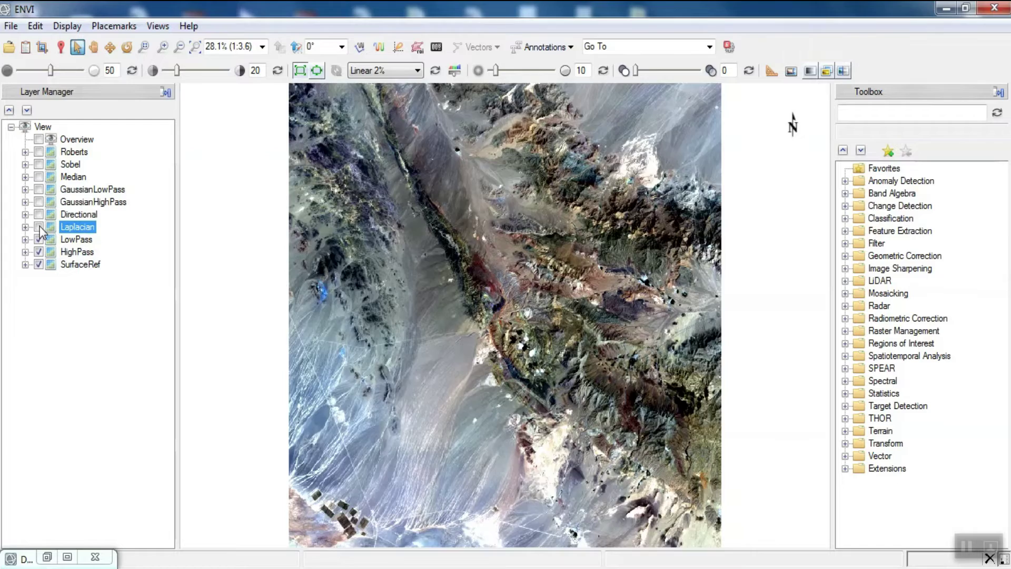
pyautogui.click(40, 226)
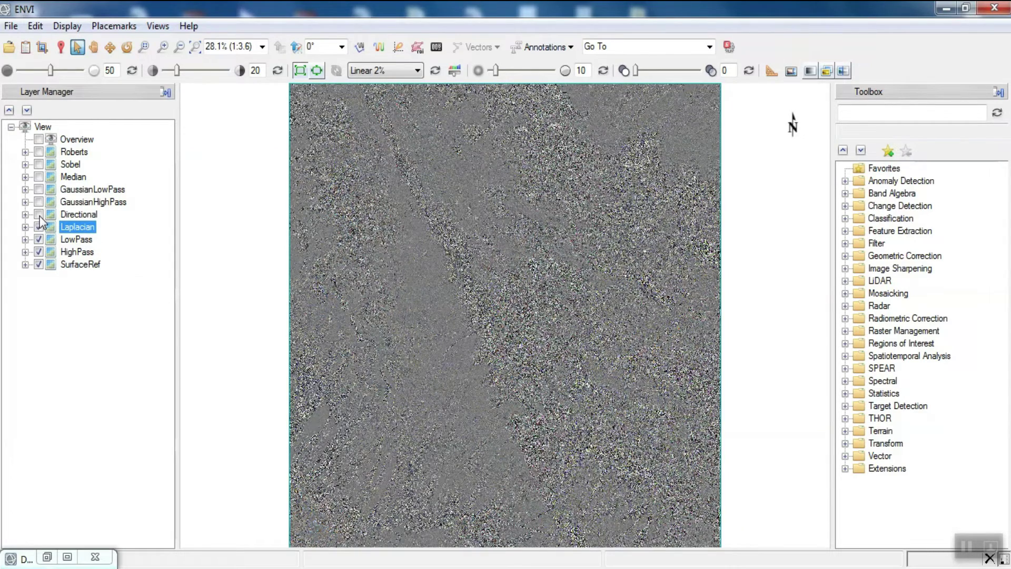
# - Display the Directional, GaussianHighPass, GaussianLowPass and Median filter layers one after another
pyautogui.click(39, 215)
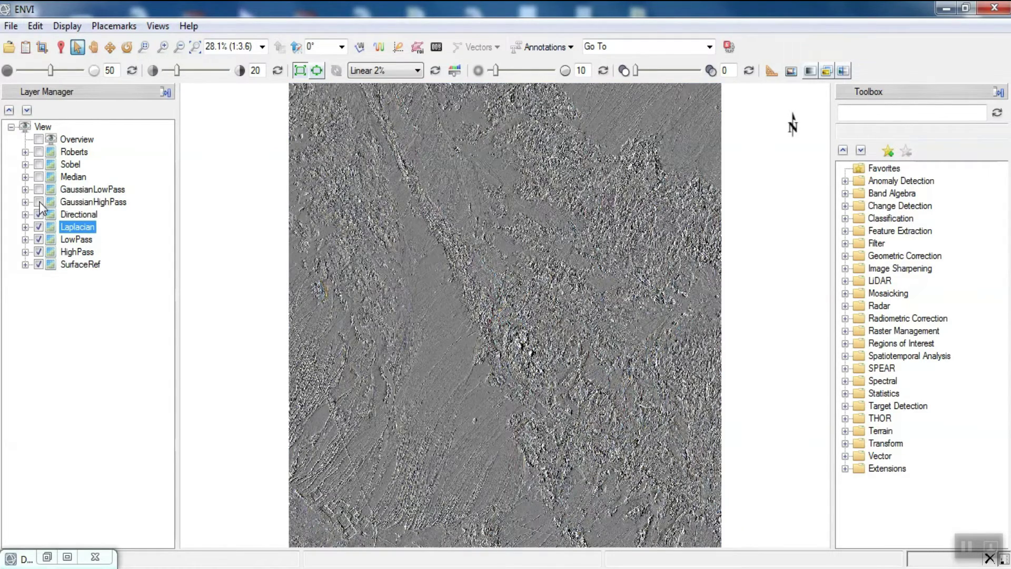
pyautogui.click(40, 202)
pyautogui.click(40, 189)
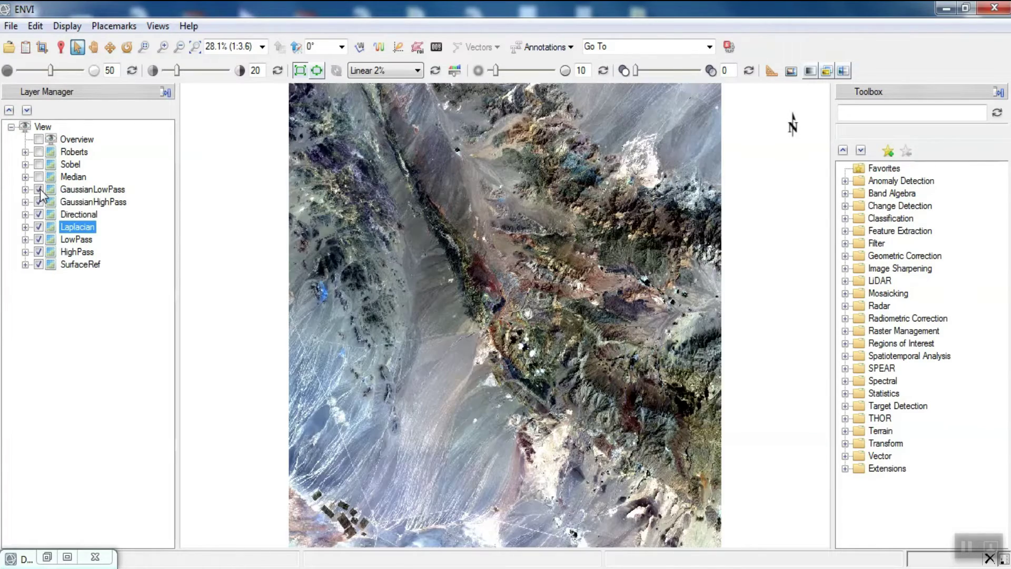
pyautogui.click(40, 177)
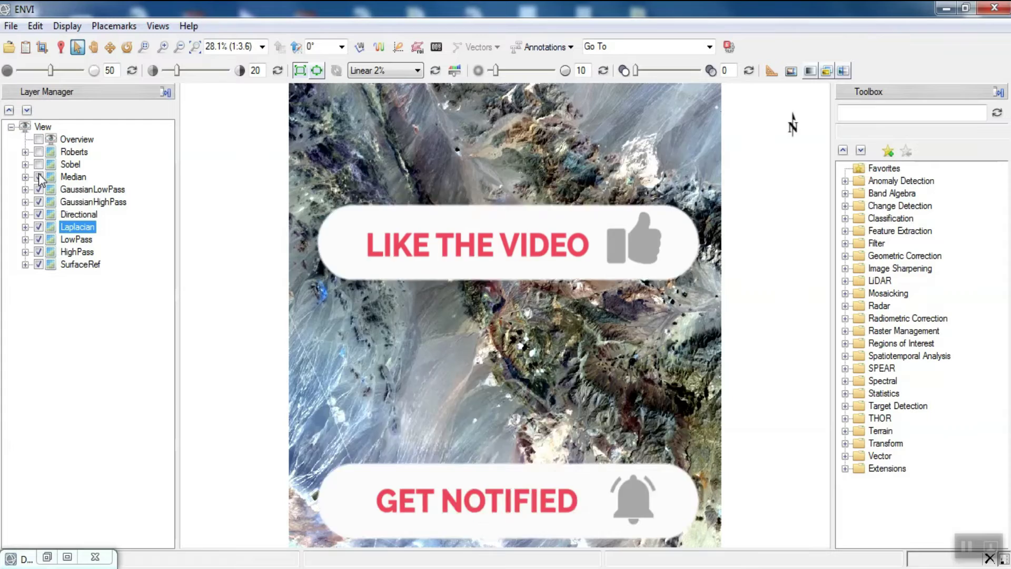
# - Hide the Median, GaussianLowPass and GaussianHighPass filter layers
pyautogui.click(39, 164)
pyautogui.click(39, 177)
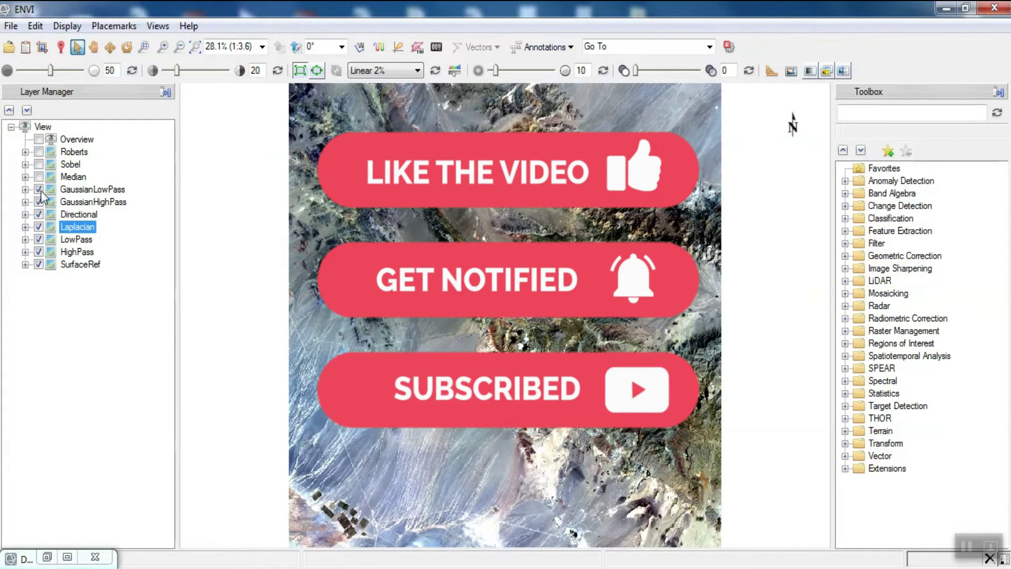
pyautogui.click(39, 190)
pyautogui.click(39, 202)
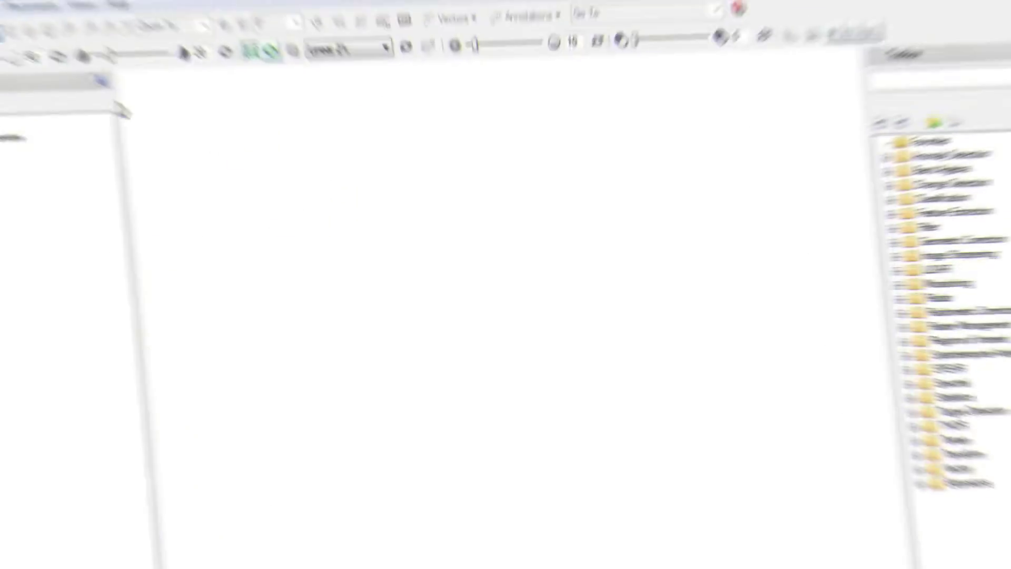
# - Load the Landsat 8 scene from its metadata file LC08_L1TP_162038_20210417_20210424_01_T1_MTL
pyautogui.click(25, 47)
pyautogui.click(44, 183)
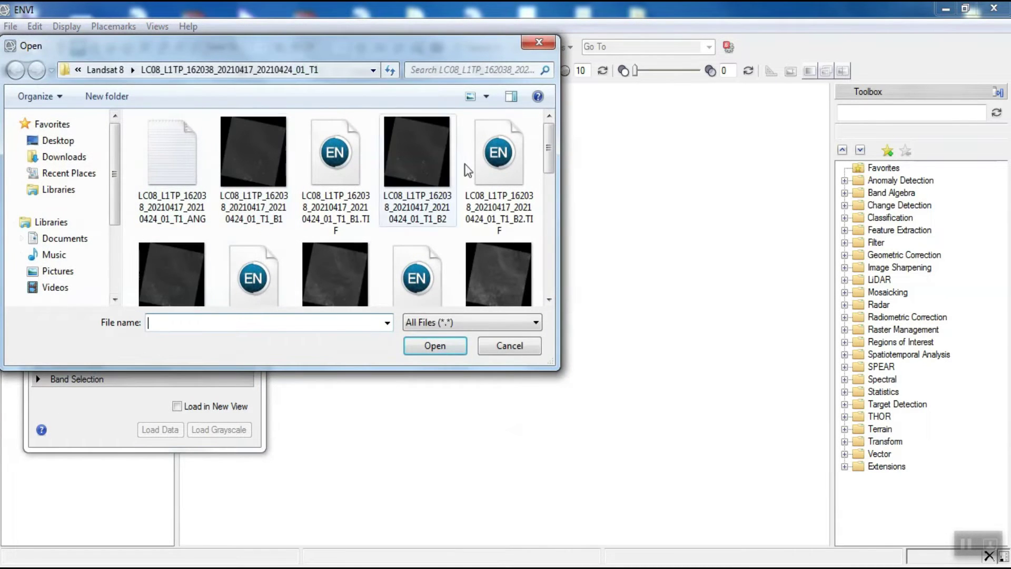
pyautogui.moveTo(548, 150); pyautogui.dragTo(545, 264)
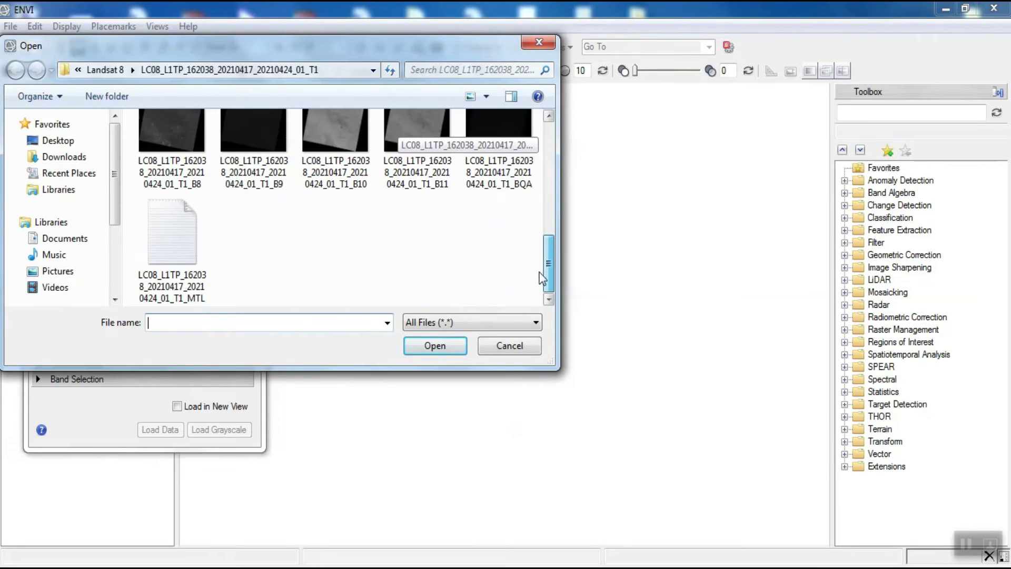
pyautogui.click(174, 232)
pyautogui.click(435, 346)
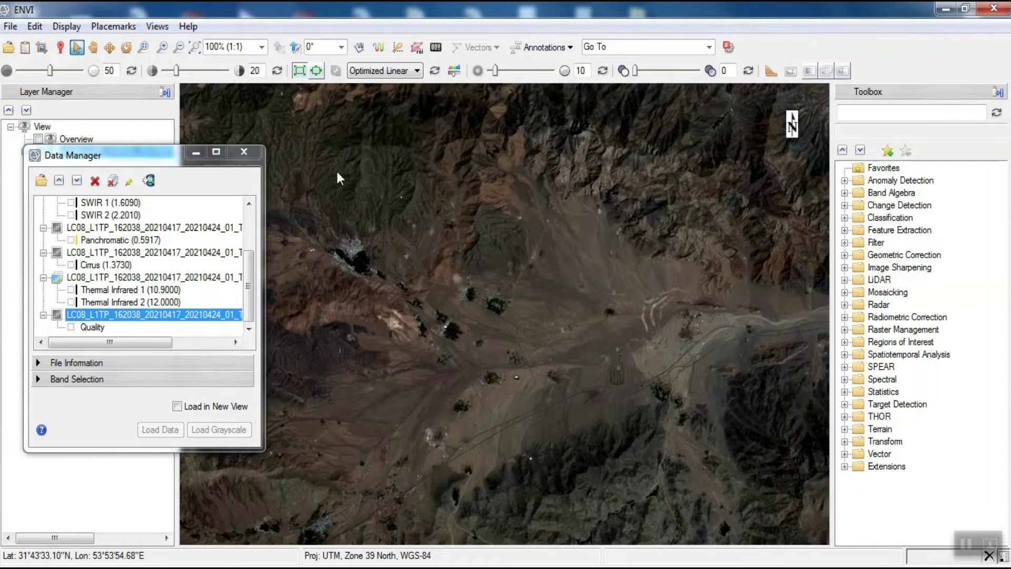
# - Start Radiometric Calibration with the scene's MultiSpectral dataset as input and show its spatial subset preview
pyautogui.click(195, 47)
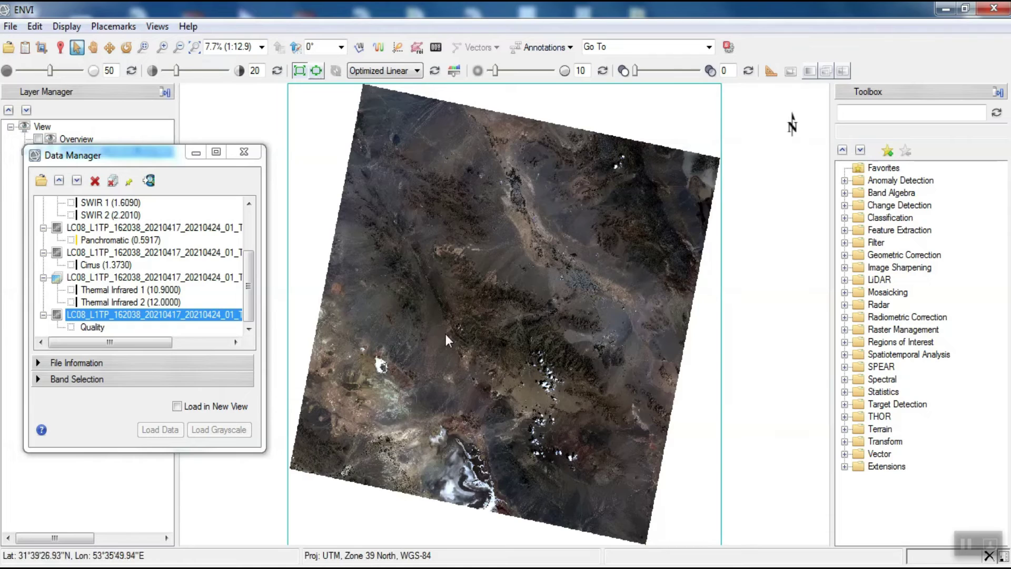
pyautogui.scroll(3, 441, 334)
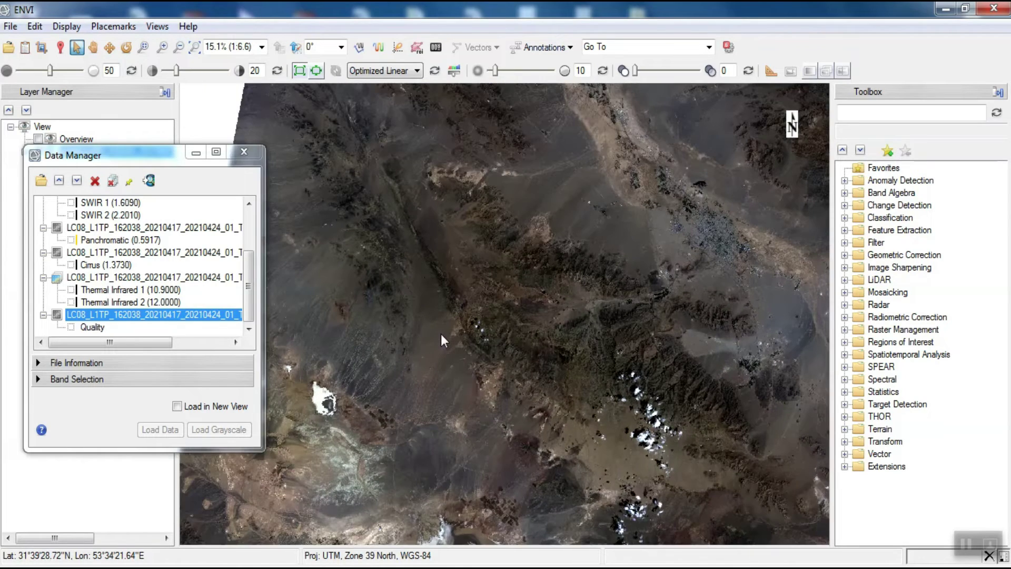
pyautogui.scroll(2, 442, 331)
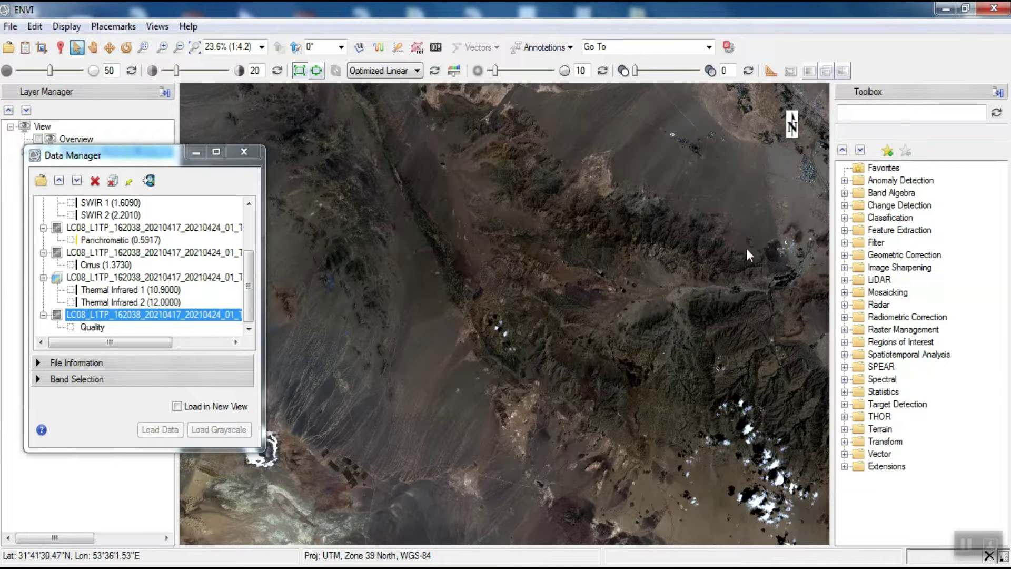
pyautogui.click(899, 114)
pyautogui.write('r')
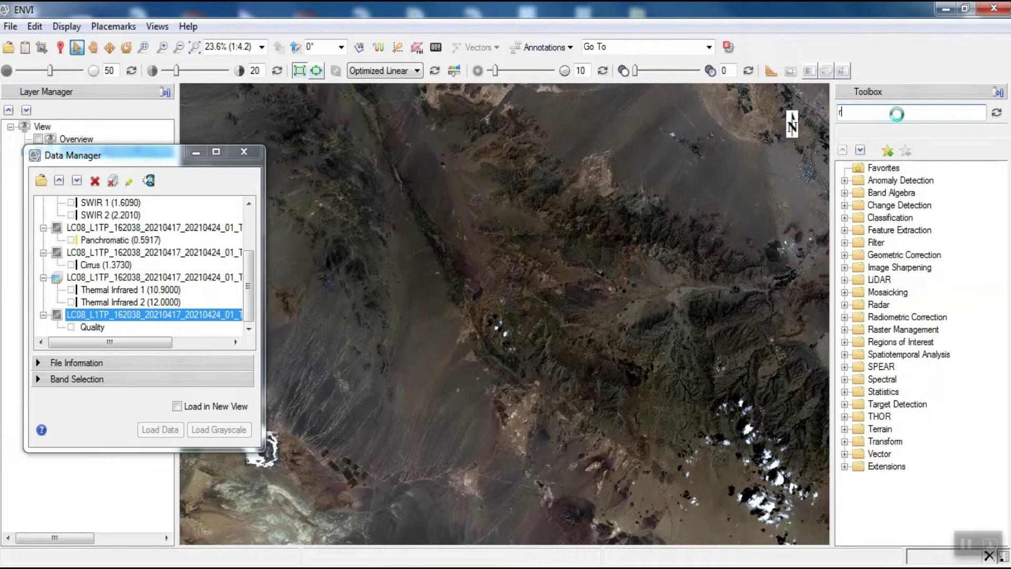
pyautogui.write('adiomet')
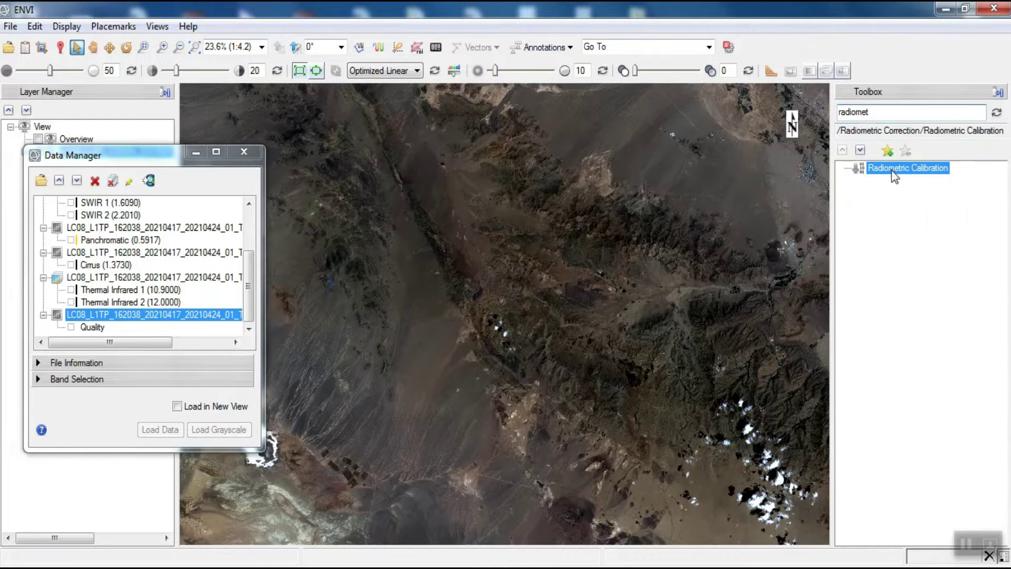
pyautogui.doubleClick(896, 168)
pyautogui.click(706, 293)
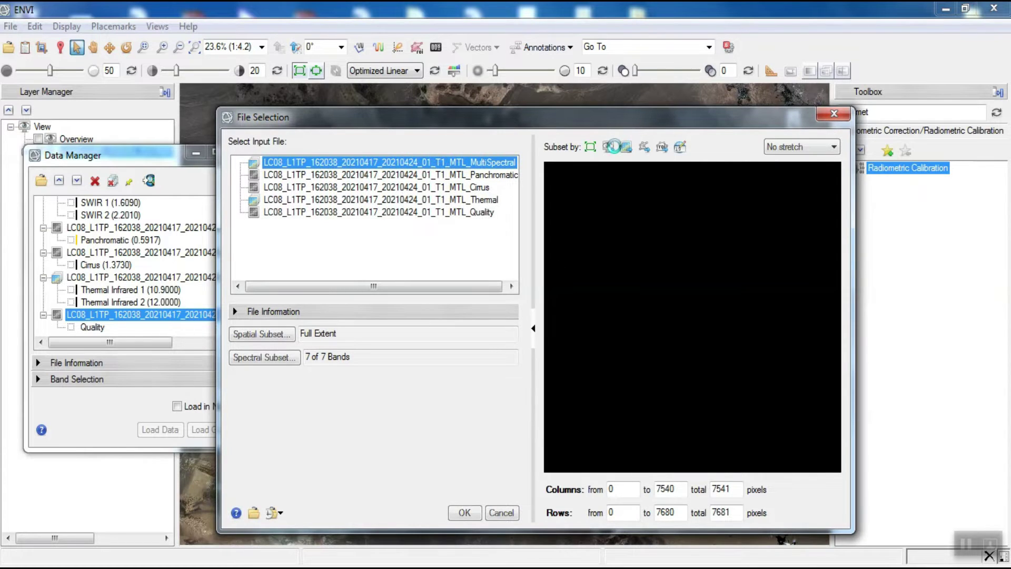
# - Subset the MultiSpectral input to the current view extent, shrink it to columns 1863–3933 and rows 2867–4980, and accept it
pyautogui.click(610, 150)
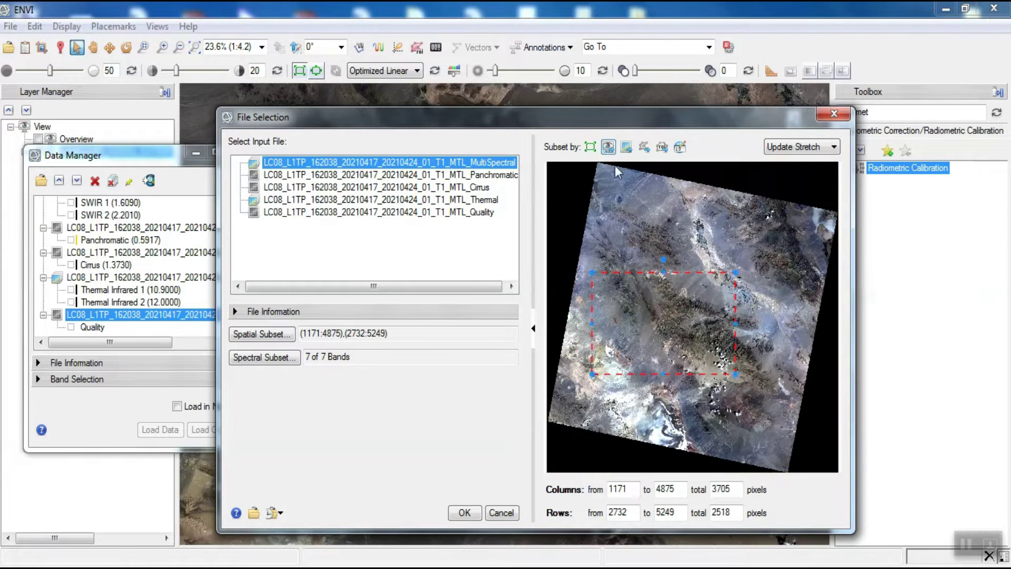
pyautogui.moveTo(715, 321); pyautogui.dragTo(678, 322)
pyautogui.moveTo(592, 325); pyautogui.dragTo(619, 323)
pyautogui.moveTo(659, 273); pyautogui.dragTo(659, 278)
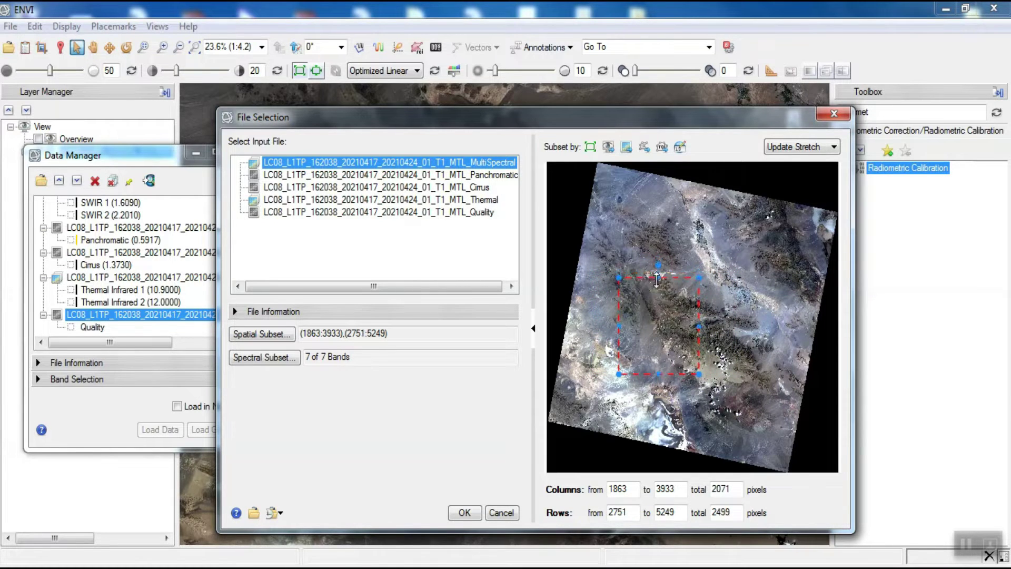
pyautogui.moveTo(659, 375); pyautogui.dragTo(658, 360)
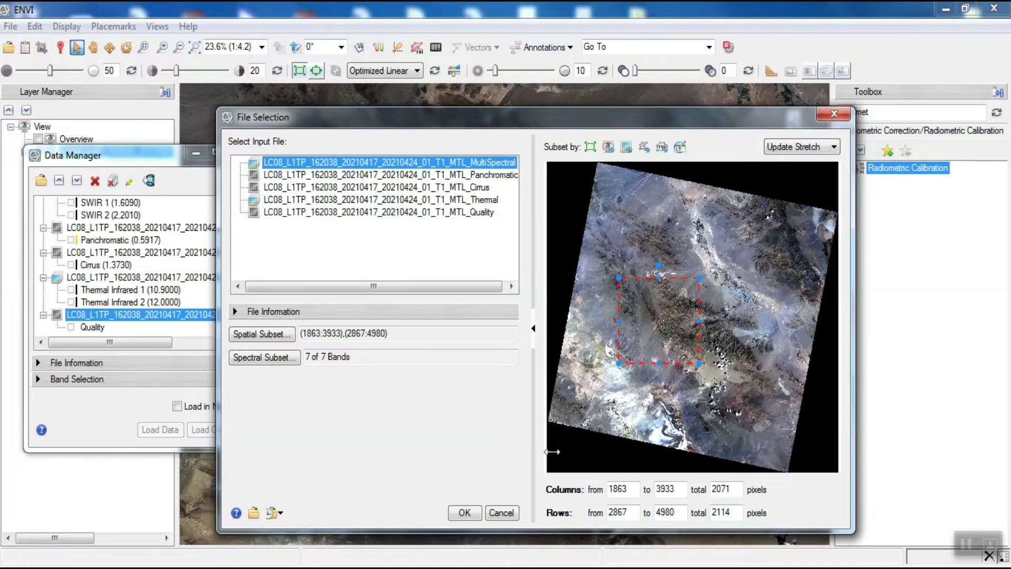
pyautogui.click(464, 513)
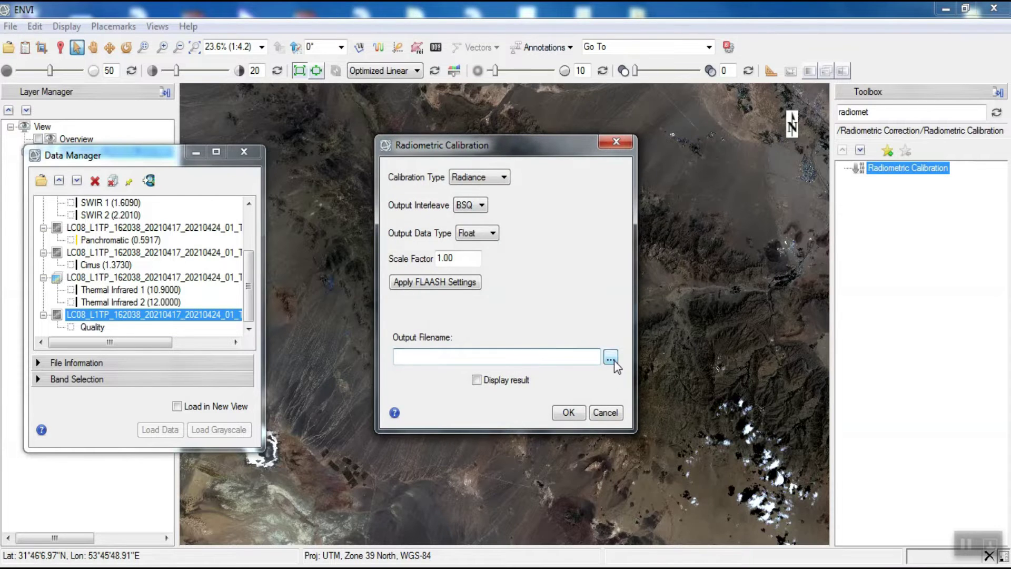
# - Name the radiance calibration output Radiometric.dat in the Landsat 8 Out folder and run the calibration
pyautogui.click(611, 357)
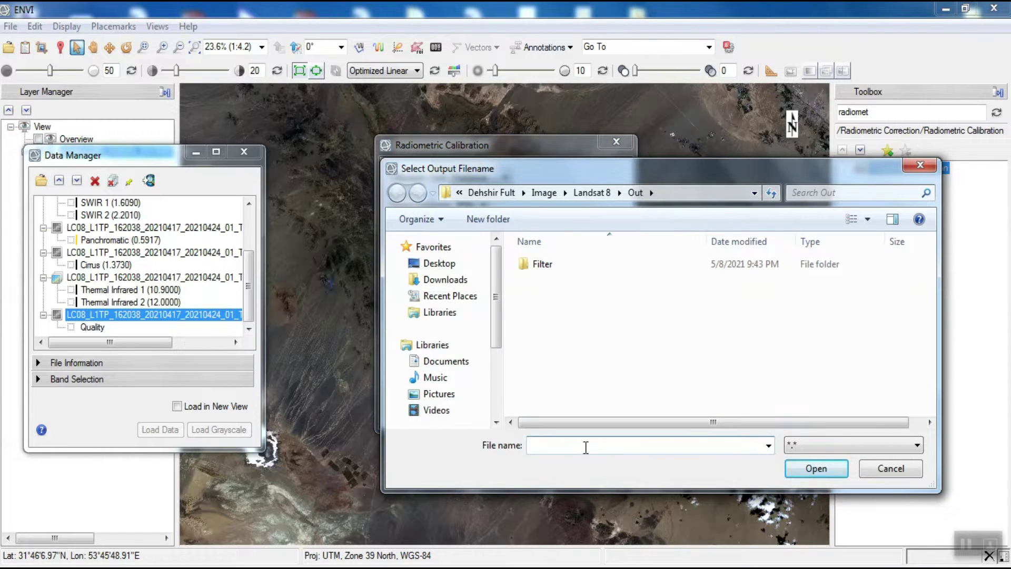
pyautogui.write('Radiome')
pyautogui.press('Return')
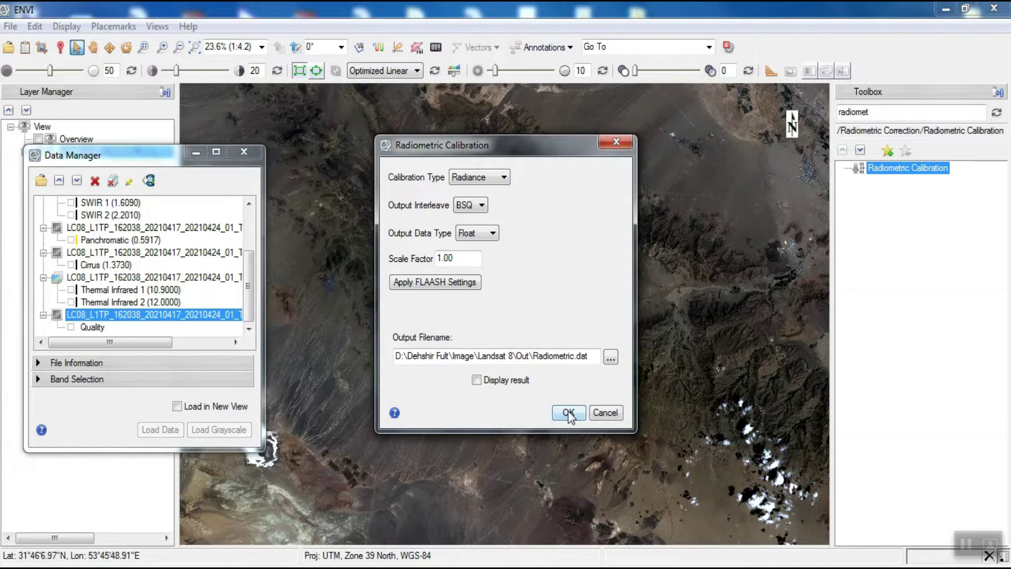
pyautogui.click(568, 413)
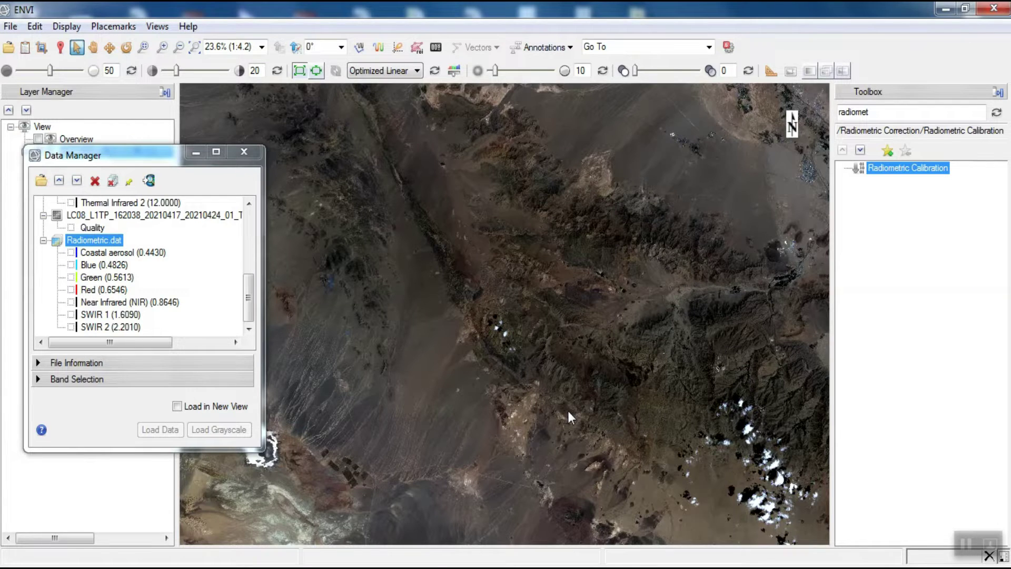
# - Close all the original LC08 Landsat datasets, keeping only Radiometric.dat open
pyautogui.scroll(5, 239, 213)
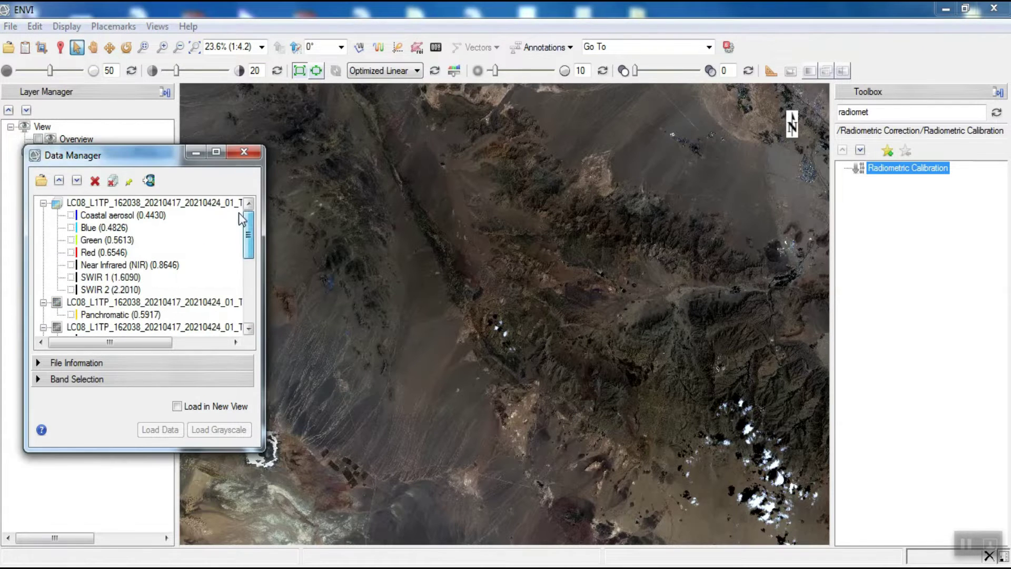
pyautogui.click(198, 204)
pyautogui.click(96, 183)
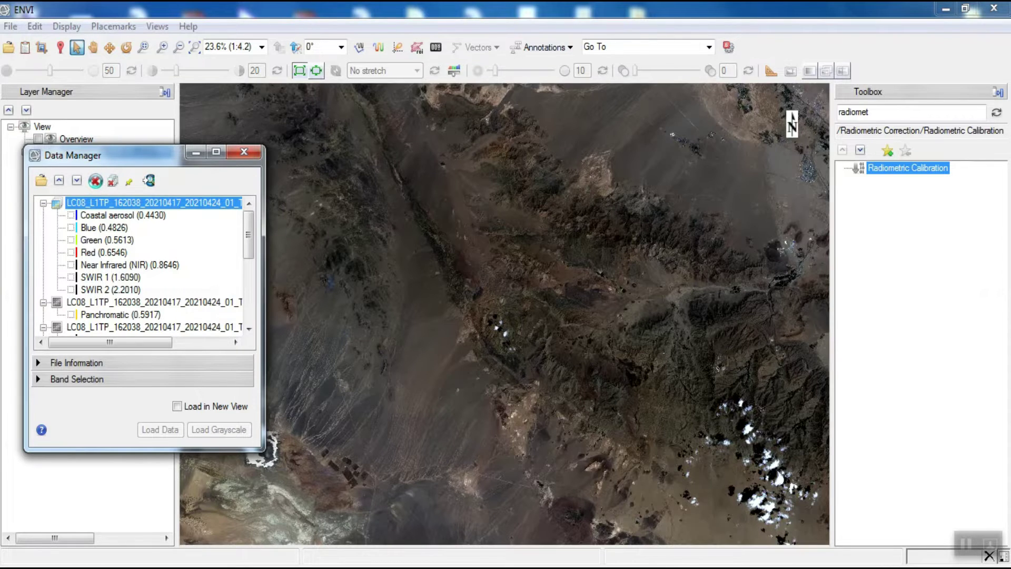
pyautogui.click(95, 181)
pyautogui.click(95, 182)
pyautogui.click(96, 182)
pyautogui.click(95, 182)
# - Load Radiometric.dat into the view and fit the whole image in it
pyautogui.rightClick(96, 203)
pyautogui.press('Escape')
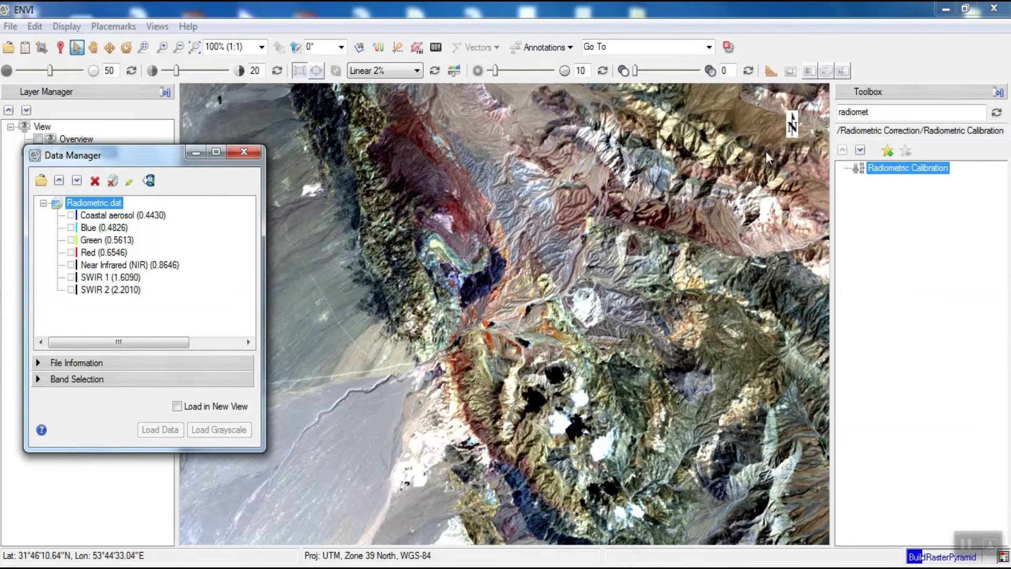
pyautogui.click(196, 50)
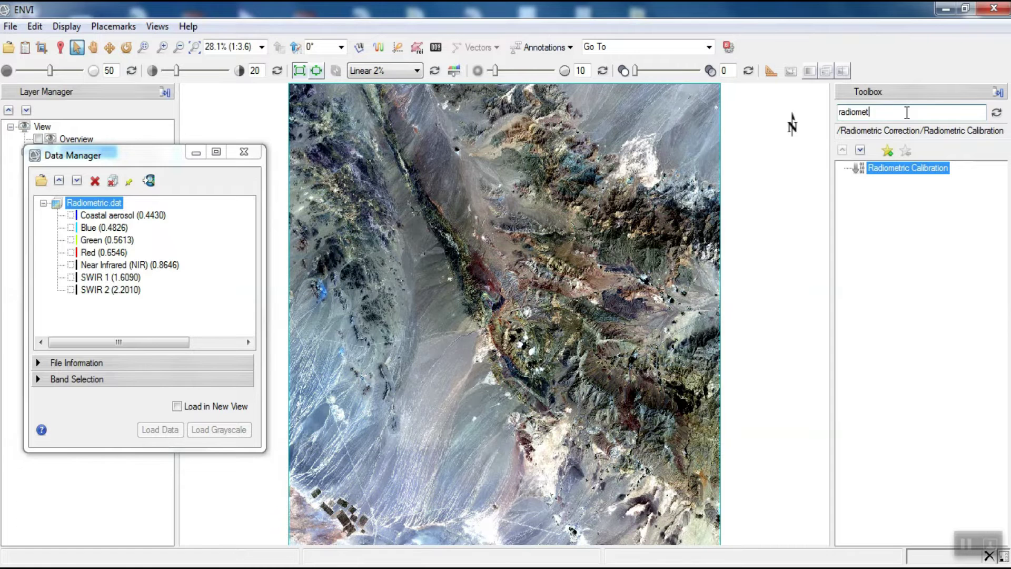
# - Run Quick Atmospheric Correction (QUAC) on Radiometric.dat with sensor type Landsat TM/ETM/OLI, writing the output raster QUAC.dat
pyautogui.doubleClick(906, 113)
pyautogui.write('qui')
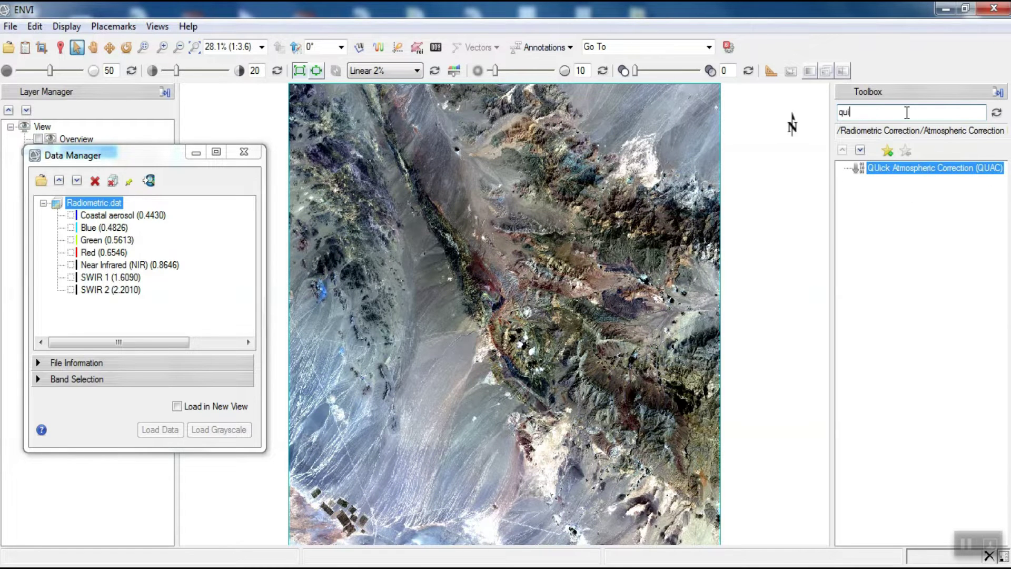
pyautogui.press('Return')
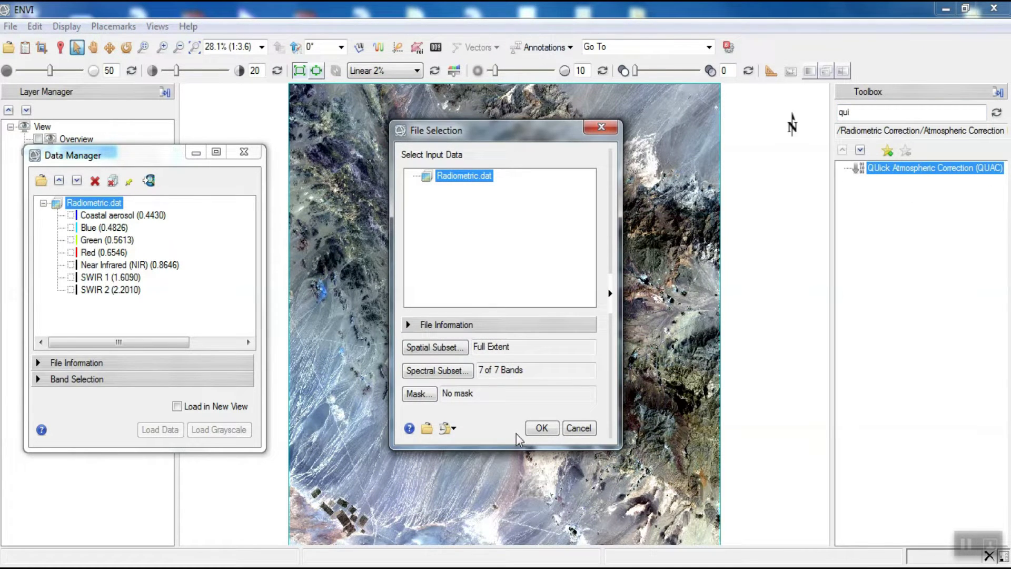
pyautogui.click(540, 429)
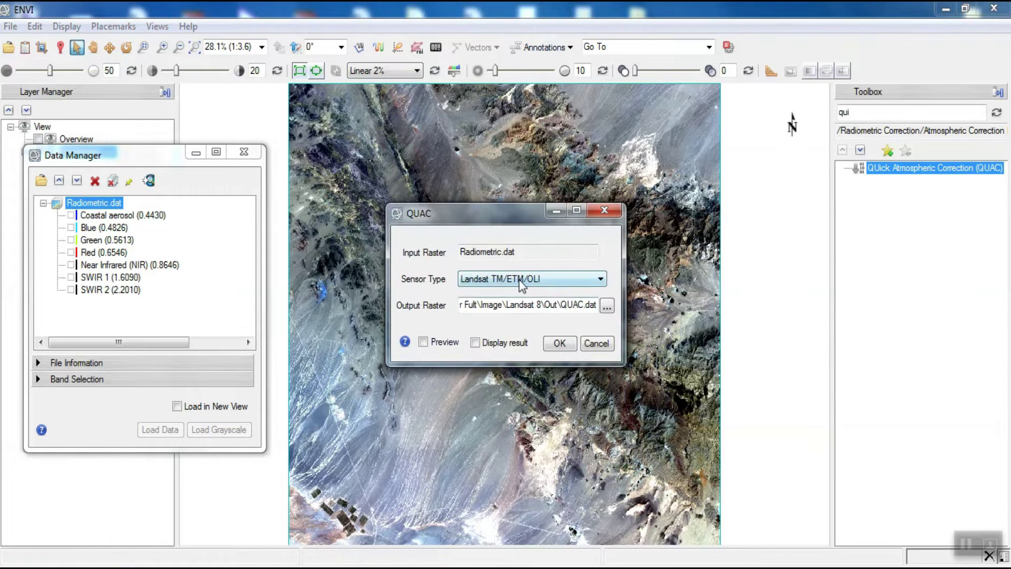
pyautogui.click(521, 281)
pyautogui.click(554, 283)
pyautogui.click(558, 344)
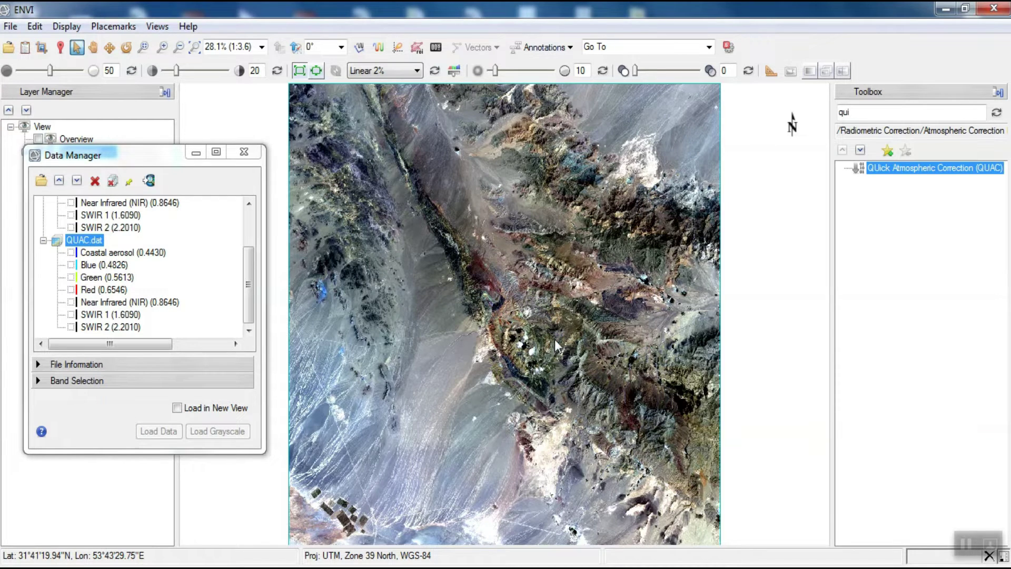
pyautogui.moveTo(248, 264); pyautogui.dragTo(248, 226)
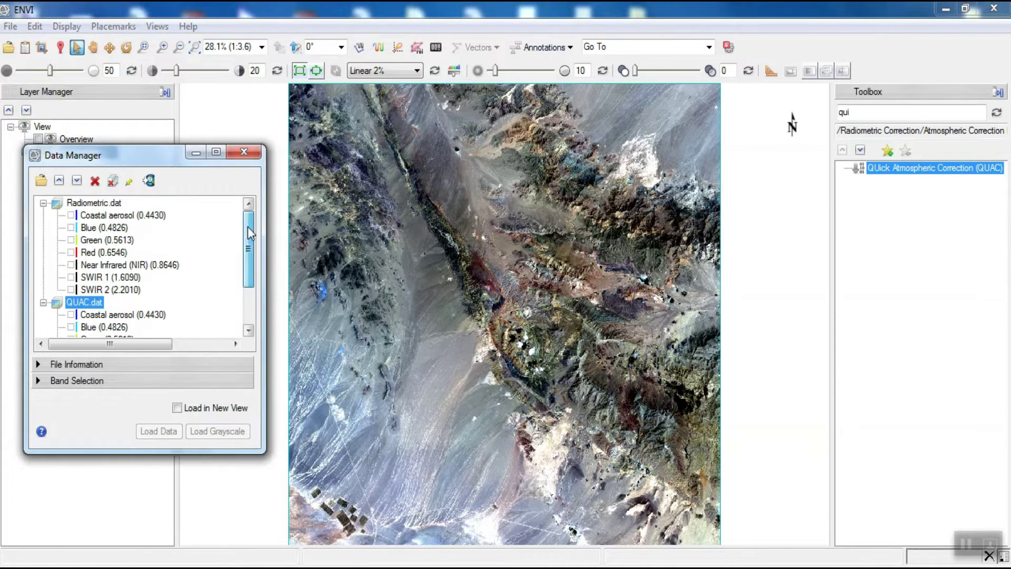
# - Close Radiometric.dat and load QUAC.dat into the view
pyautogui.click(114, 204)
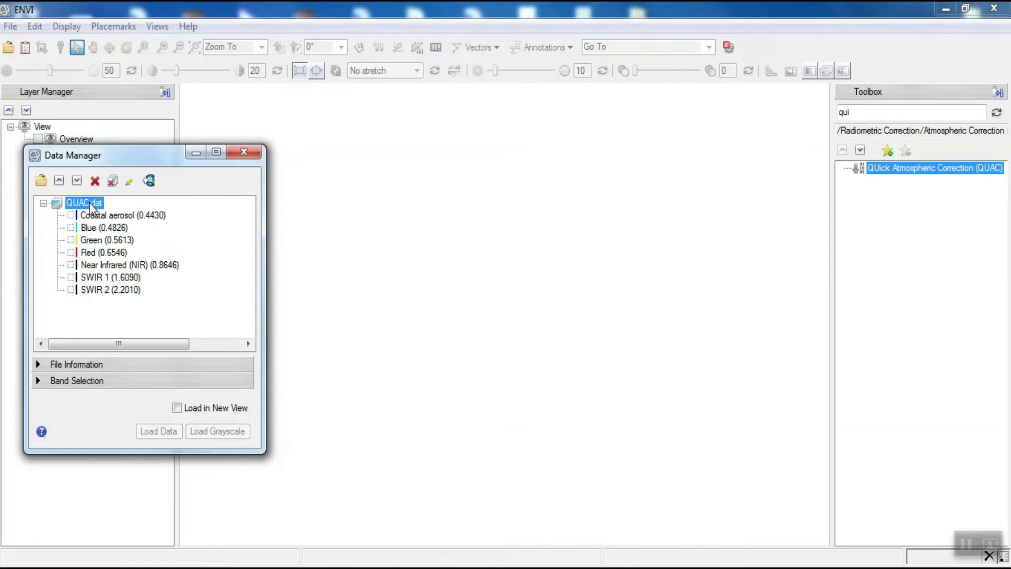
pyautogui.rightClick(90, 202)
pyautogui.click(120, 214)
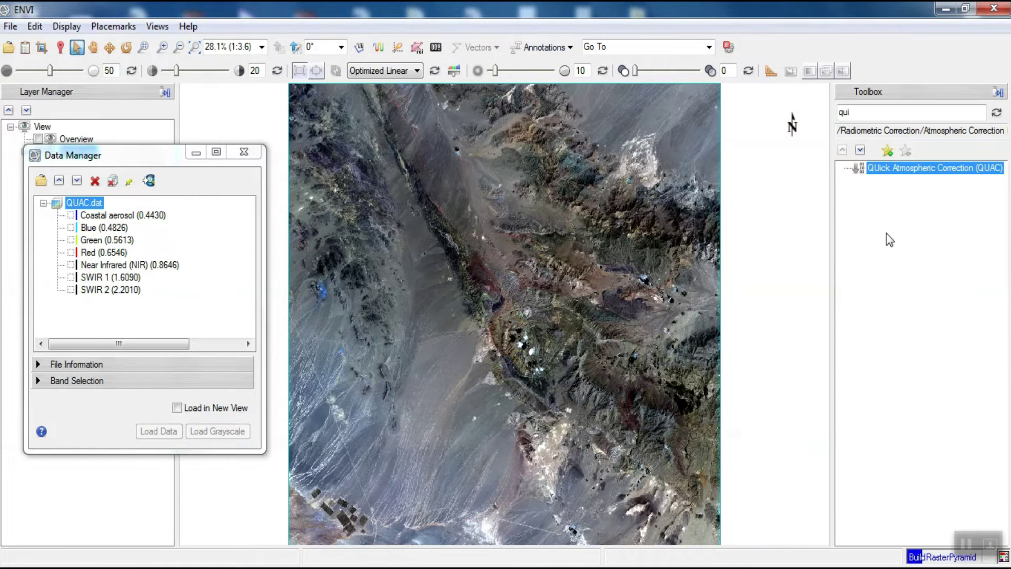
# - Define the Band Math expression float ((b1 le 0) * 0+(b1 ge 10000) * 1 + (b1 gt 0 and b1 lt 10000) * float(b1/10000.0))
pyautogui.doubleClick(895, 112)
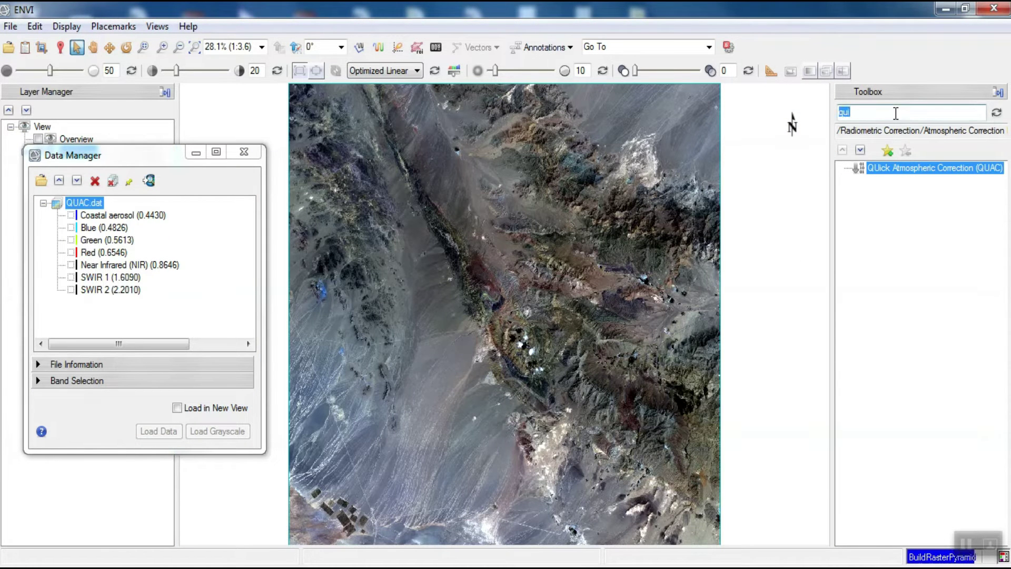
pyautogui.write('band')
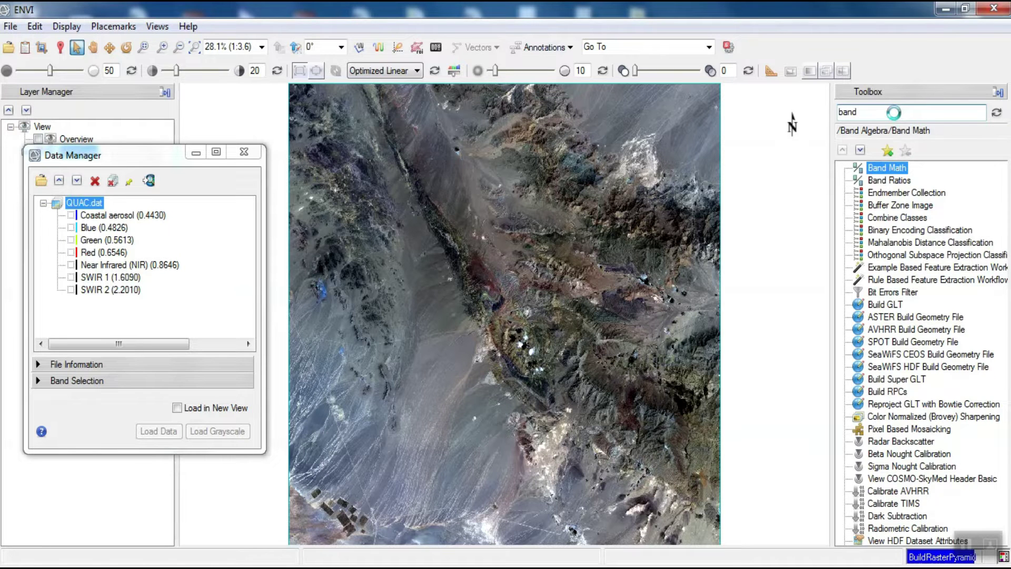
pyautogui.doubleClick(889, 169)
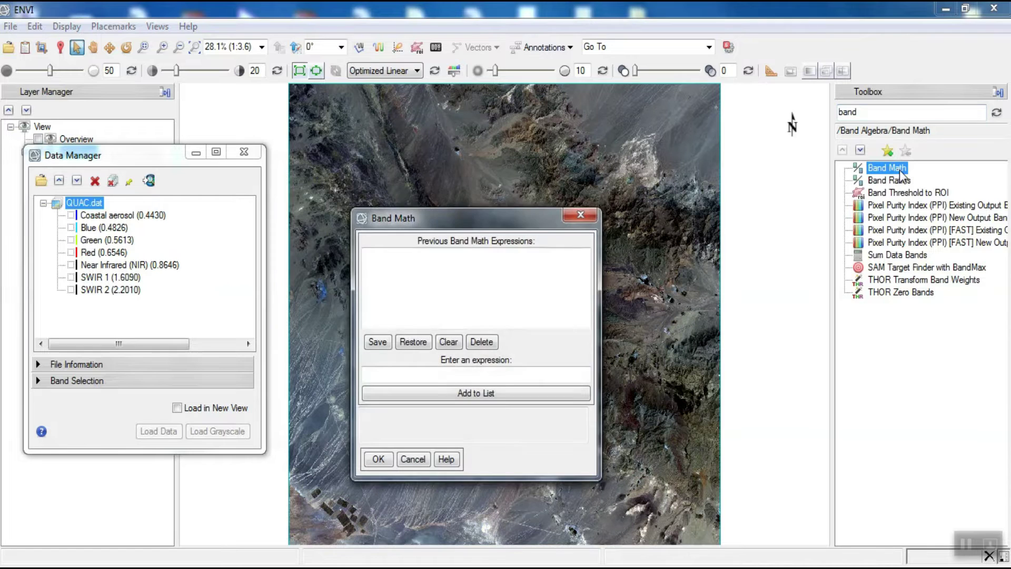
pyautogui.click(463, 374)
pyautogui.write('float ((b1')
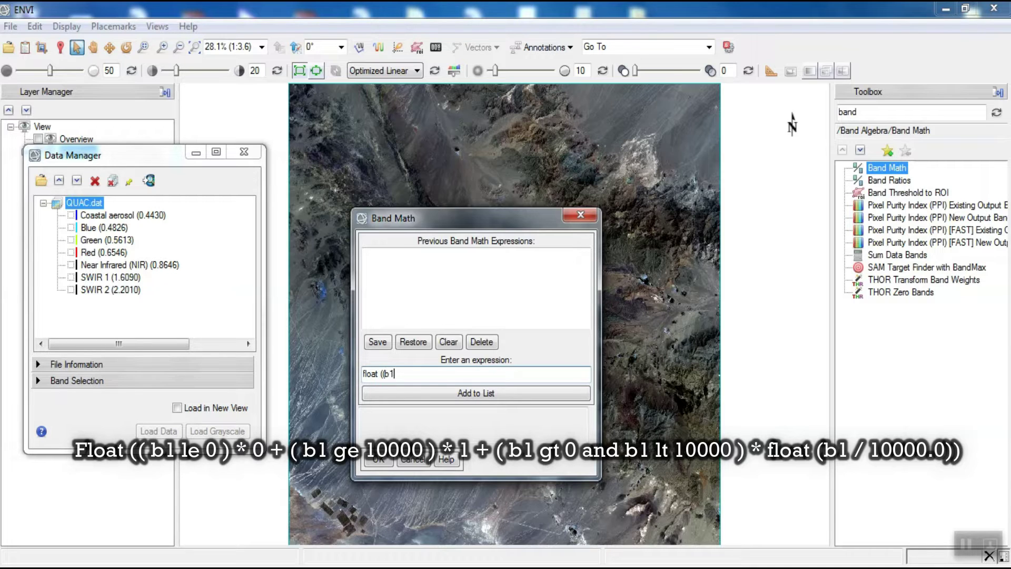
pyautogui.write('le 0) *')
pyautogui.write('(b1 ge 10000) * 1 ')
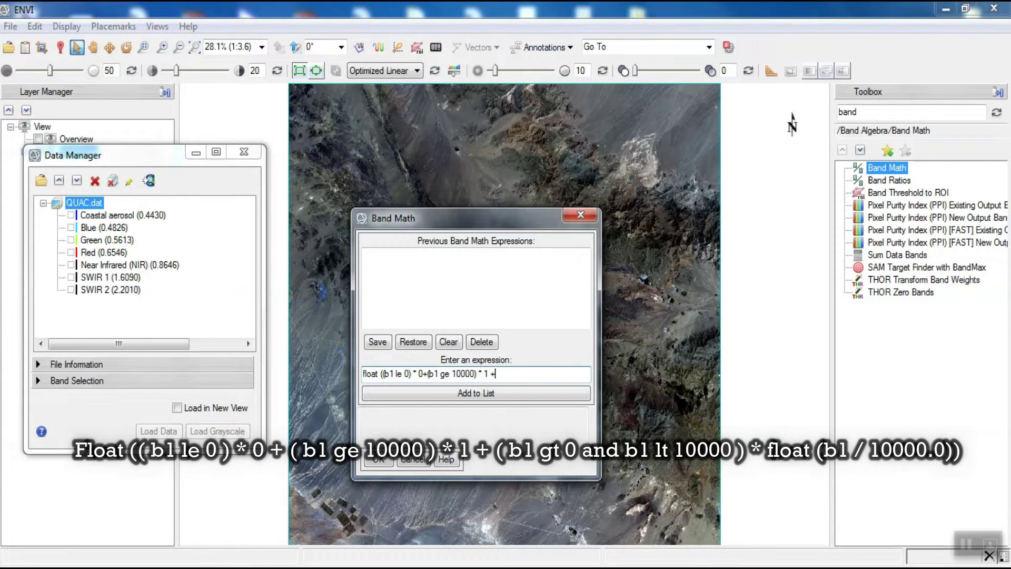
pyautogui.write('+ (b1 gt 0 and b1 lt 10000)')
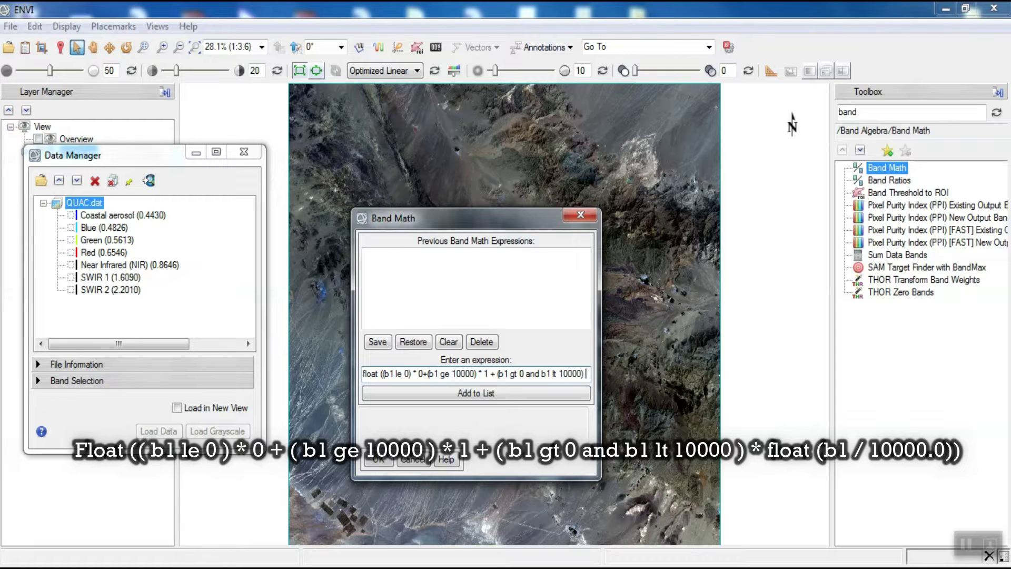
pyautogui.write(' *')
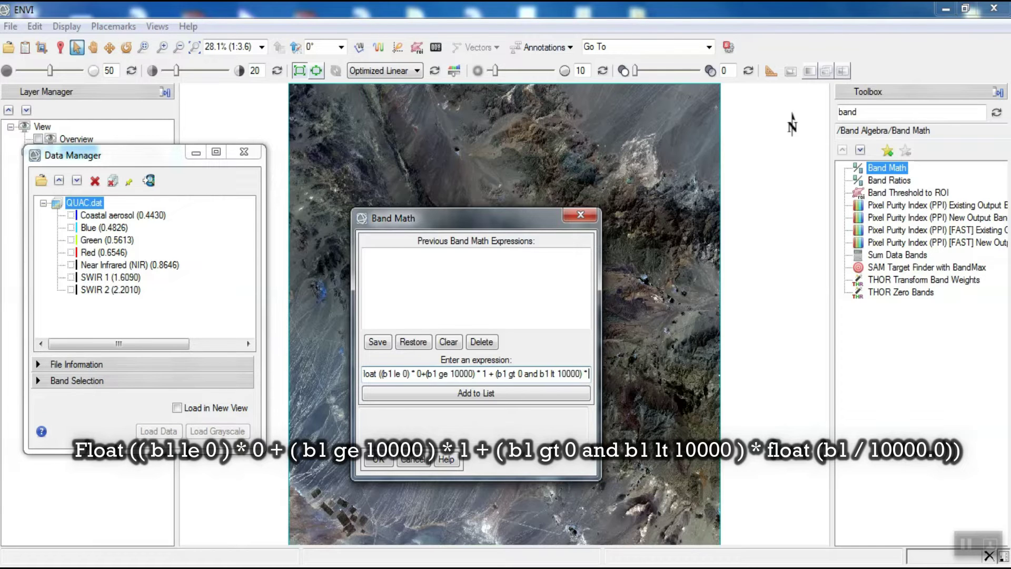
pyautogui.write('float')
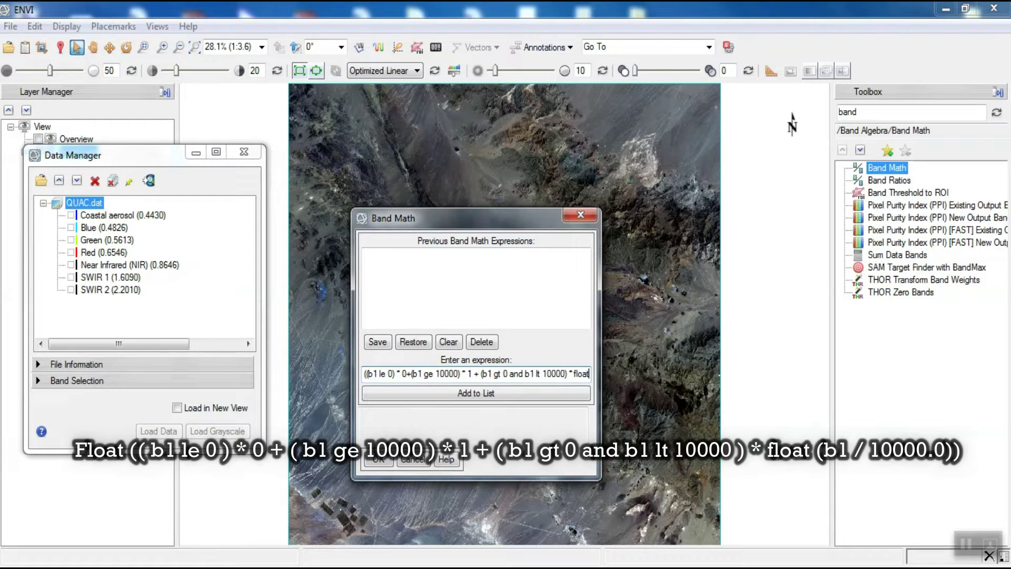
pyautogui.write('(')
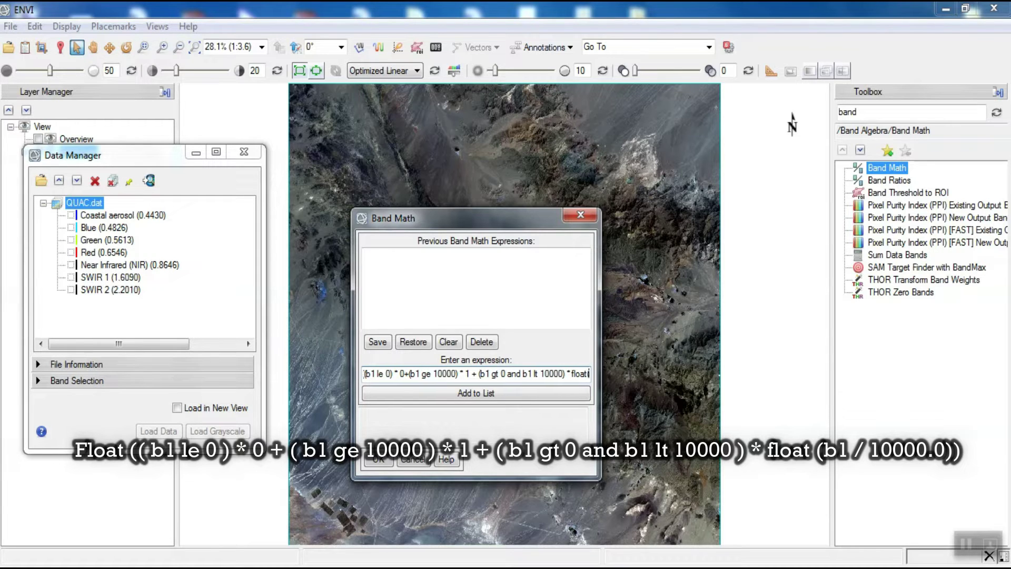
pyautogui.write('b1')
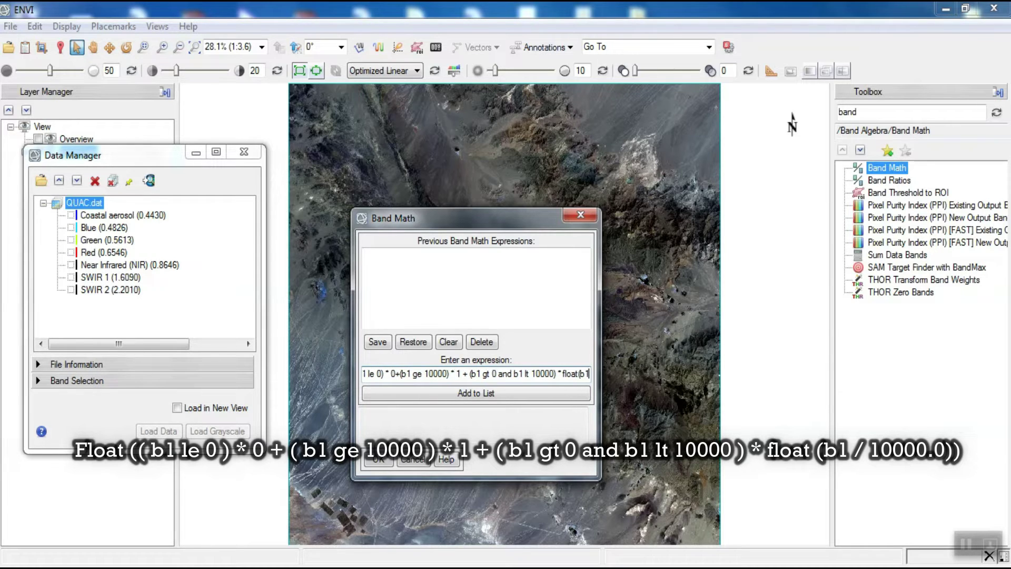
pyautogui.write('/')
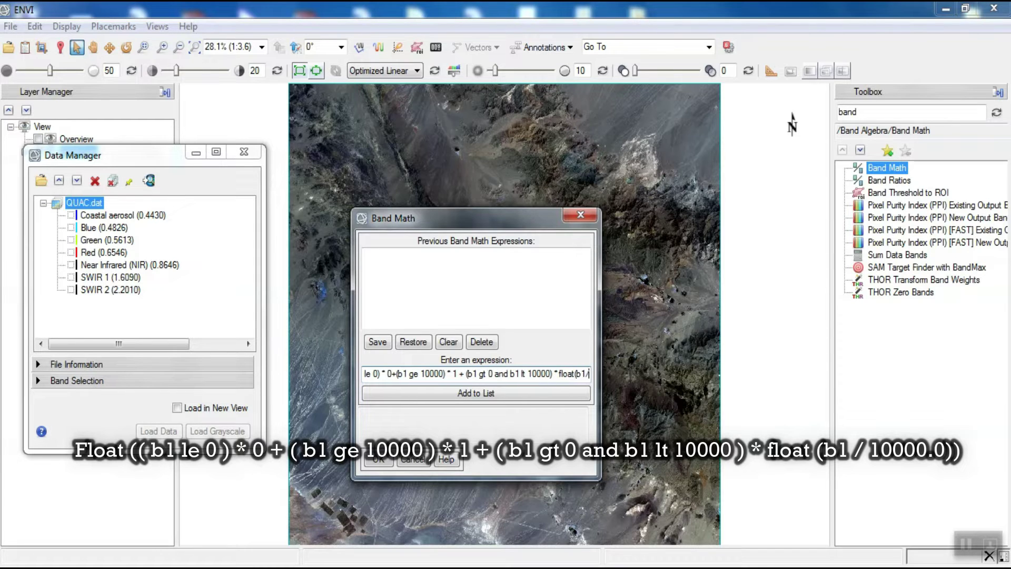
pyautogui.write('10000')
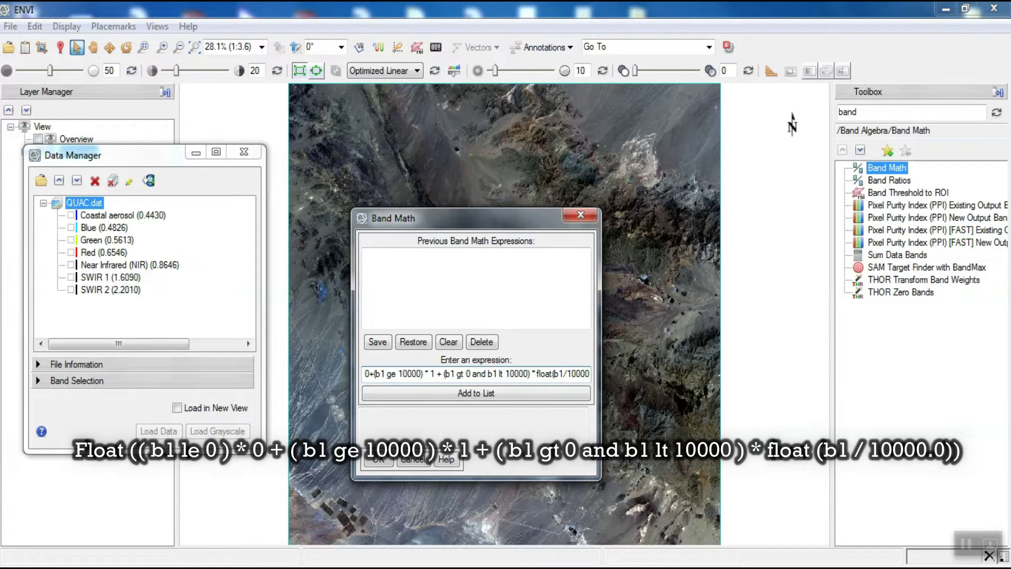
pyautogui.write('.0))')
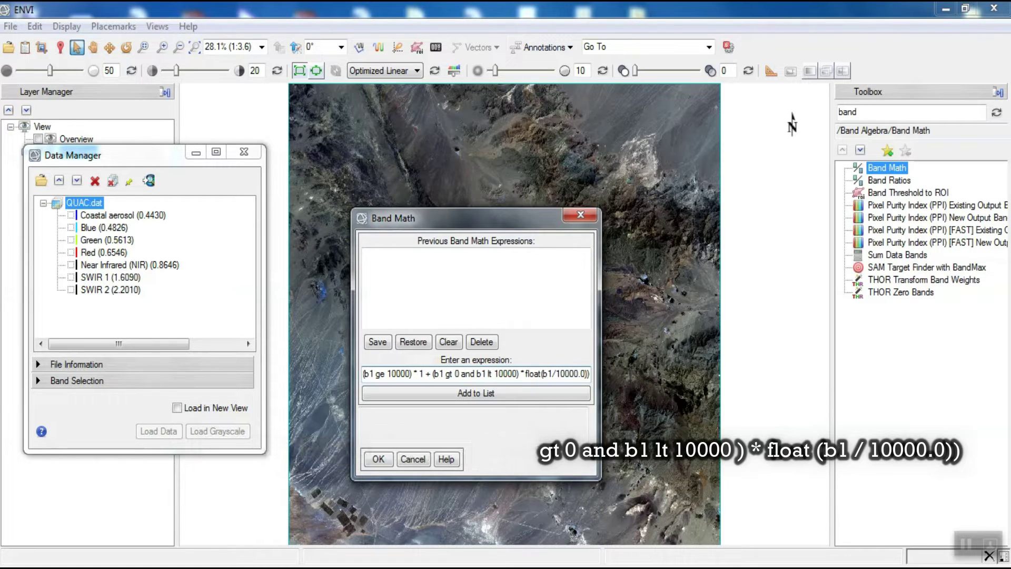
pyautogui.click(436, 398)
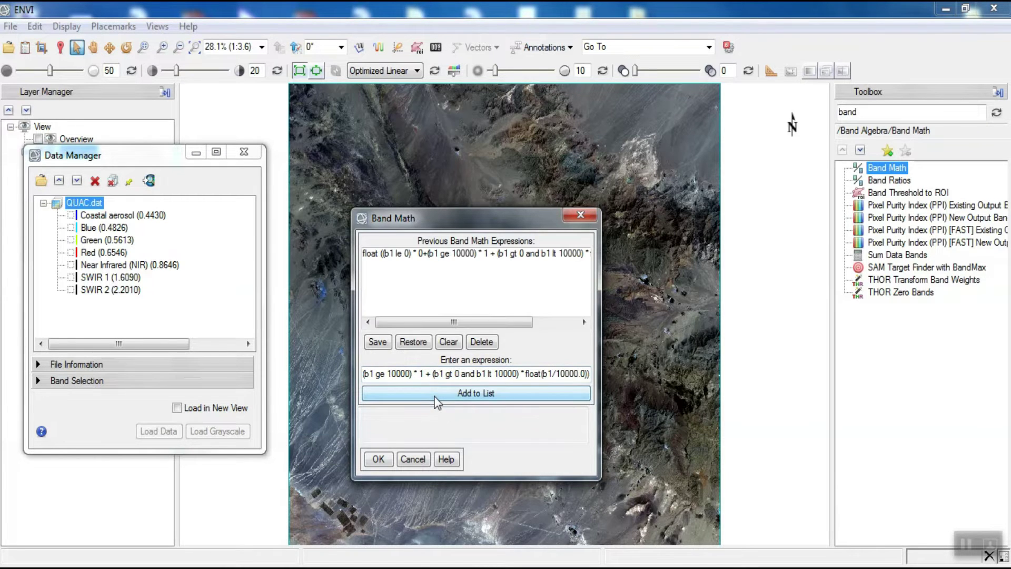
pyautogui.click(380, 457)
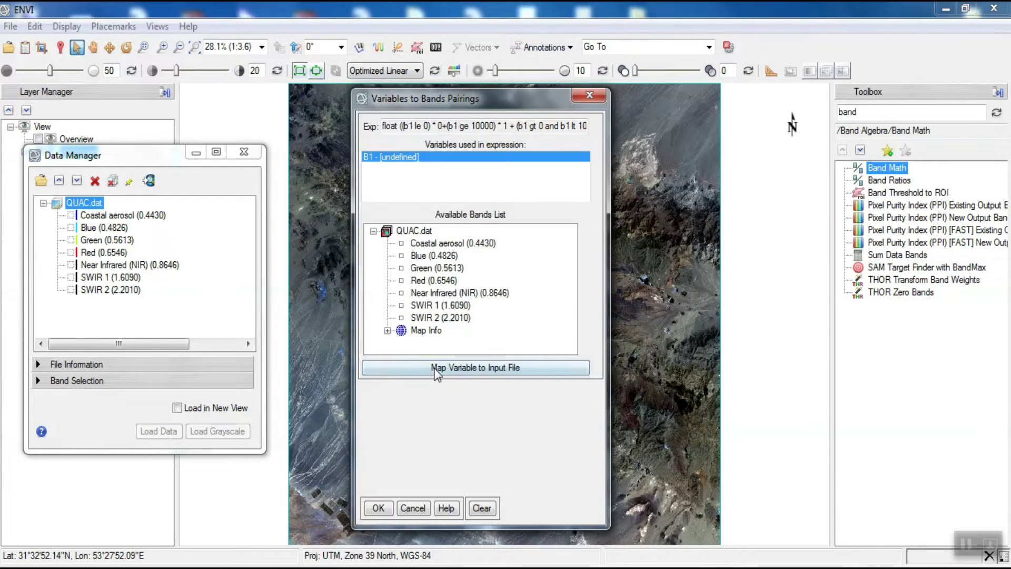
# - Map variable B1 to all bands of QUAC.dat and run Band Math to an output file named SurfaceRef in the Out folder
pyautogui.click(436, 368)
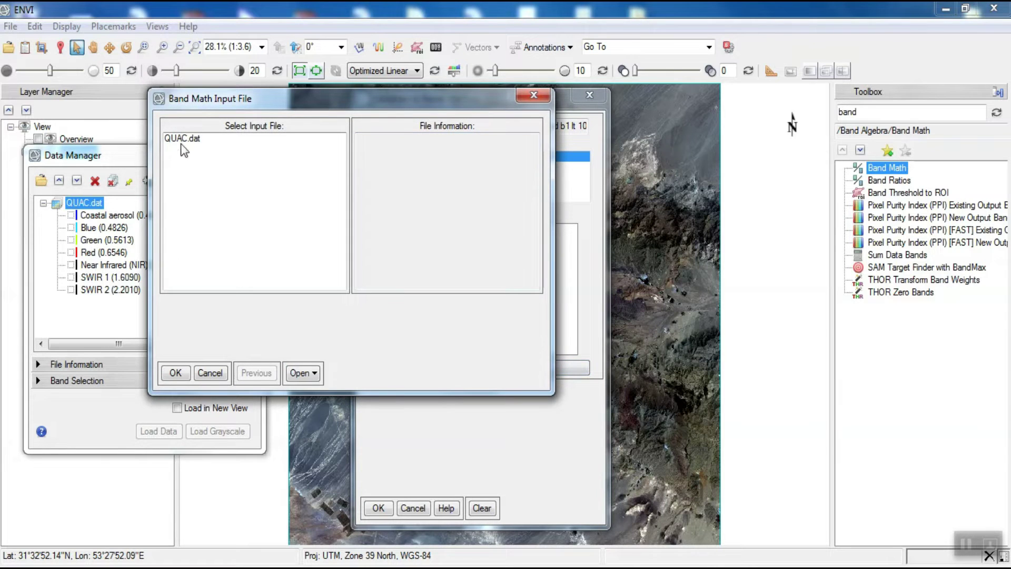
pyautogui.click(182, 140)
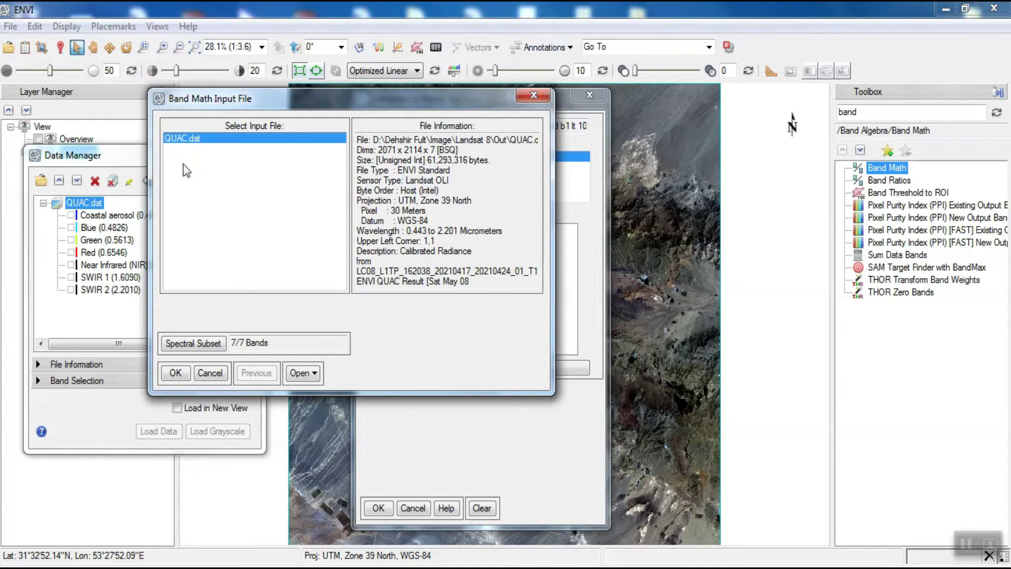
pyautogui.click(176, 373)
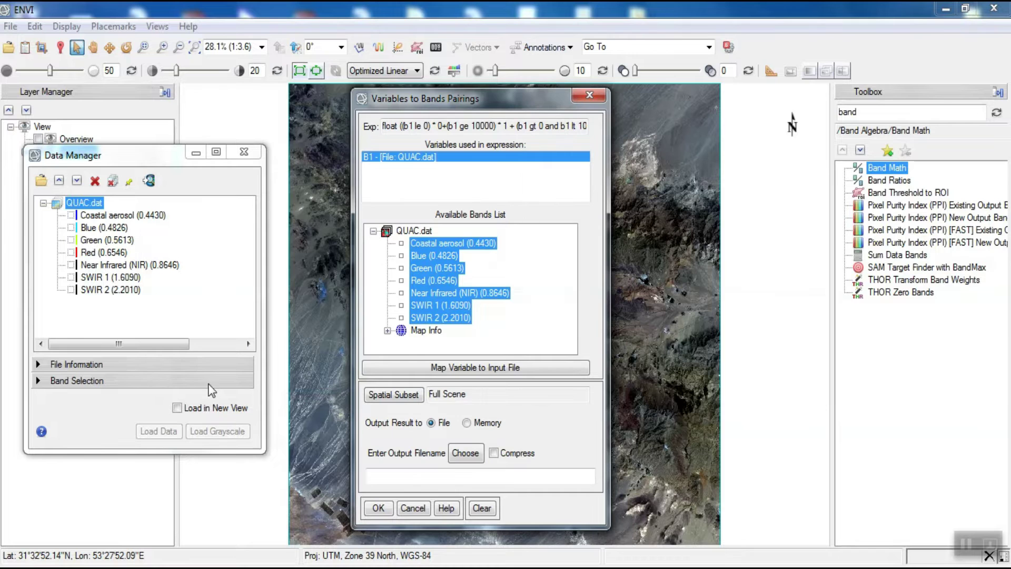
pyautogui.click(466, 454)
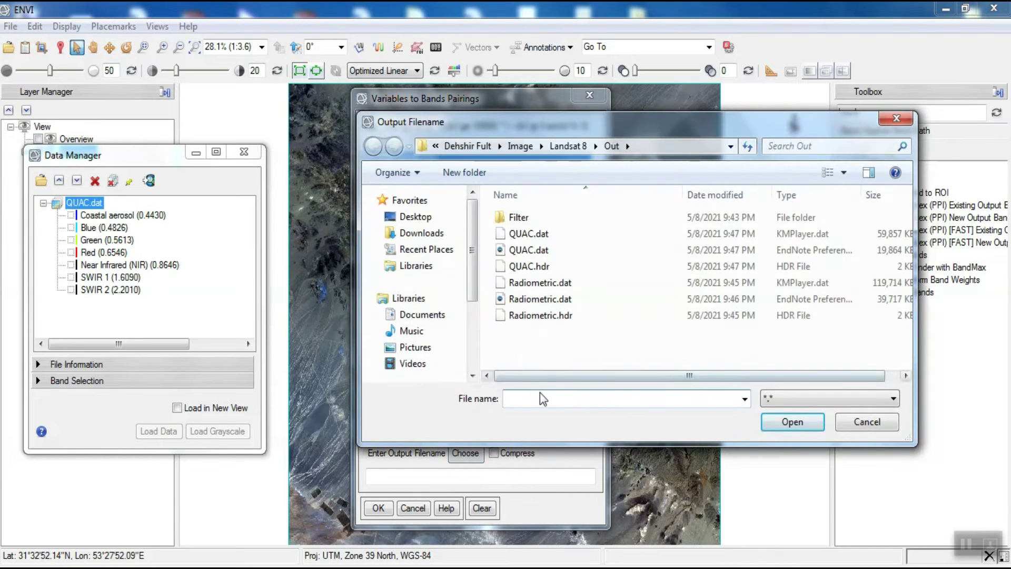
pyautogui.write('SurfaceRef')
pyautogui.click(781, 419)
pyautogui.click(391, 508)
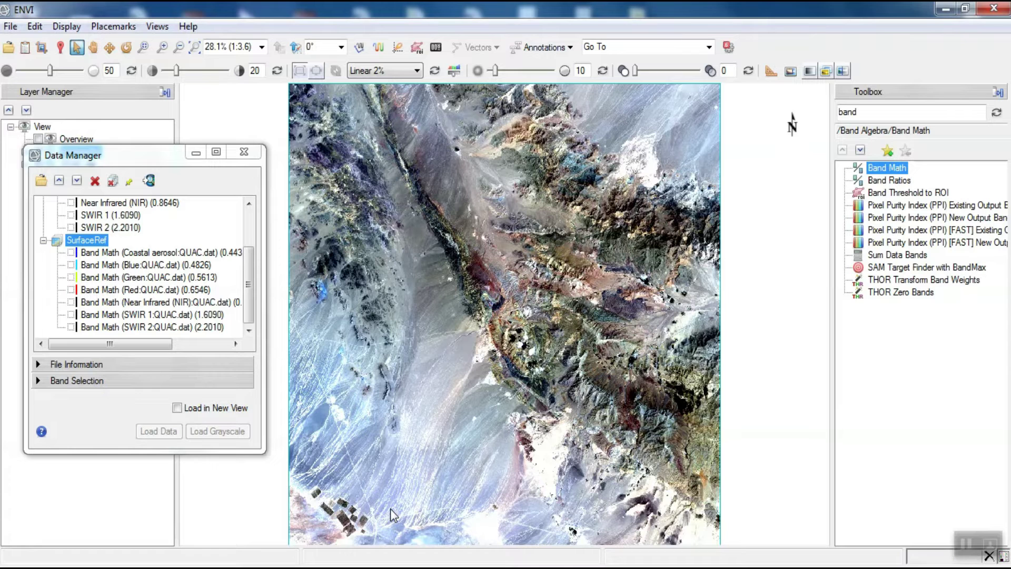
# - Close QUAC.dat, keeping only the SurfaceRef dataset open
pyautogui.click(249, 222)
pyautogui.click(90, 203)
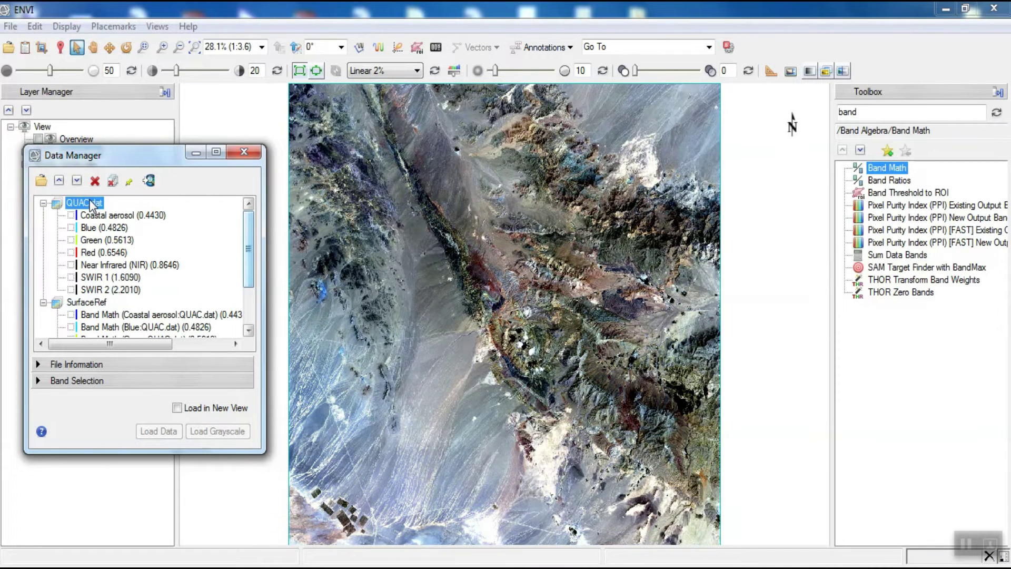
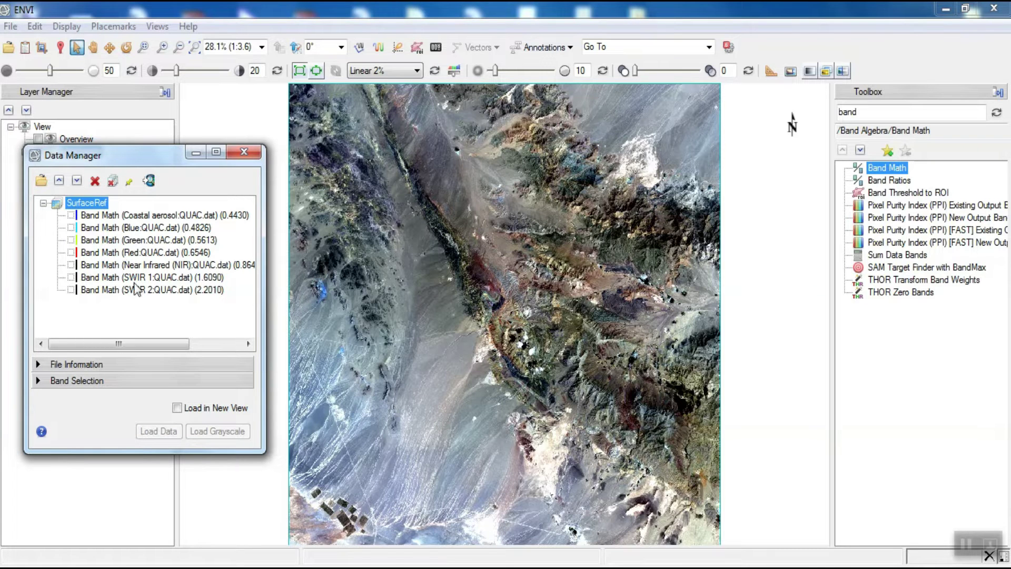
# - Find and open the Convolutions and Morphology tool and choose the High Pass convolution
pyautogui.doubleClick(864, 114)
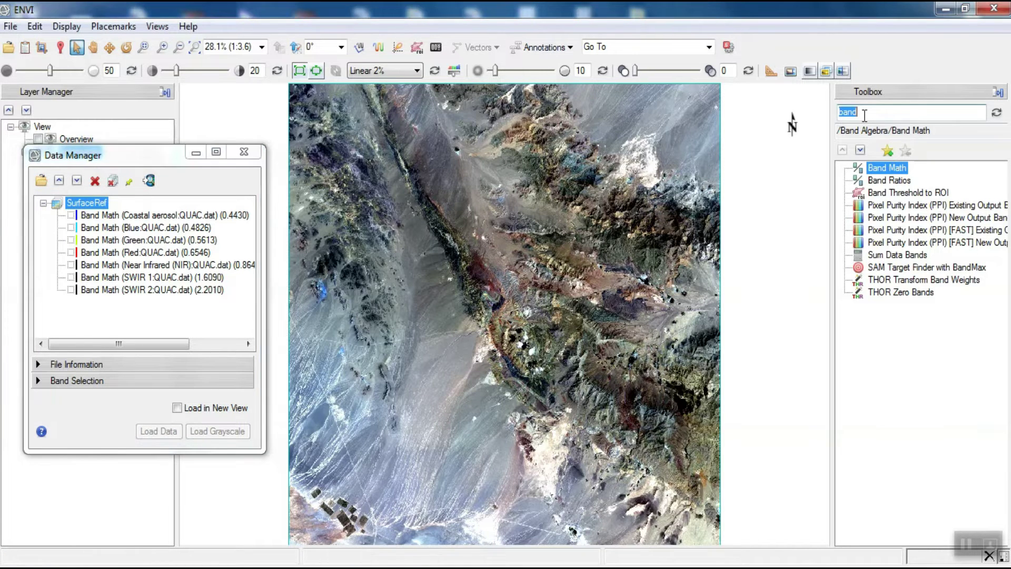
pyautogui.press('BackSpace')
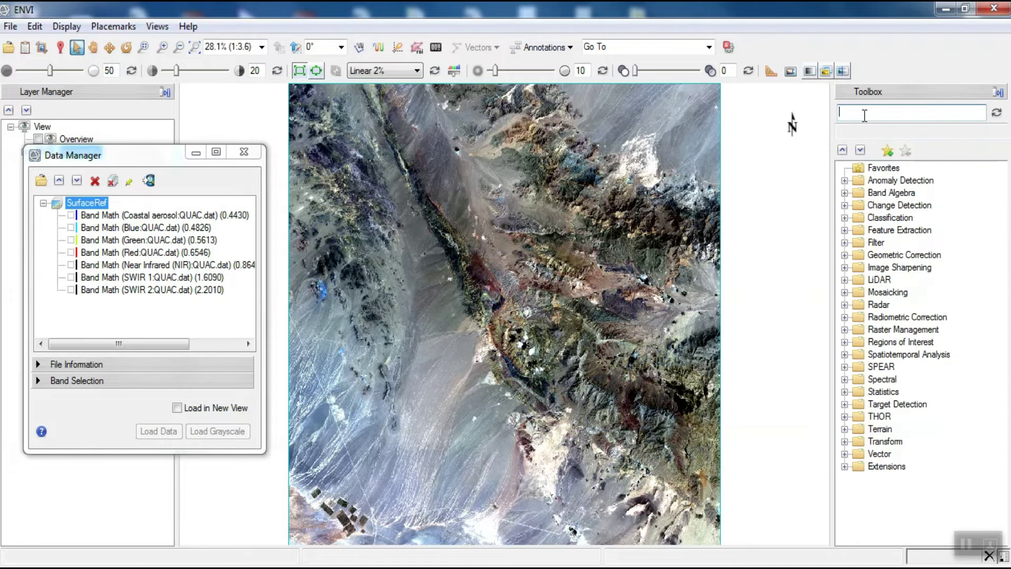
pyautogui.write('con')
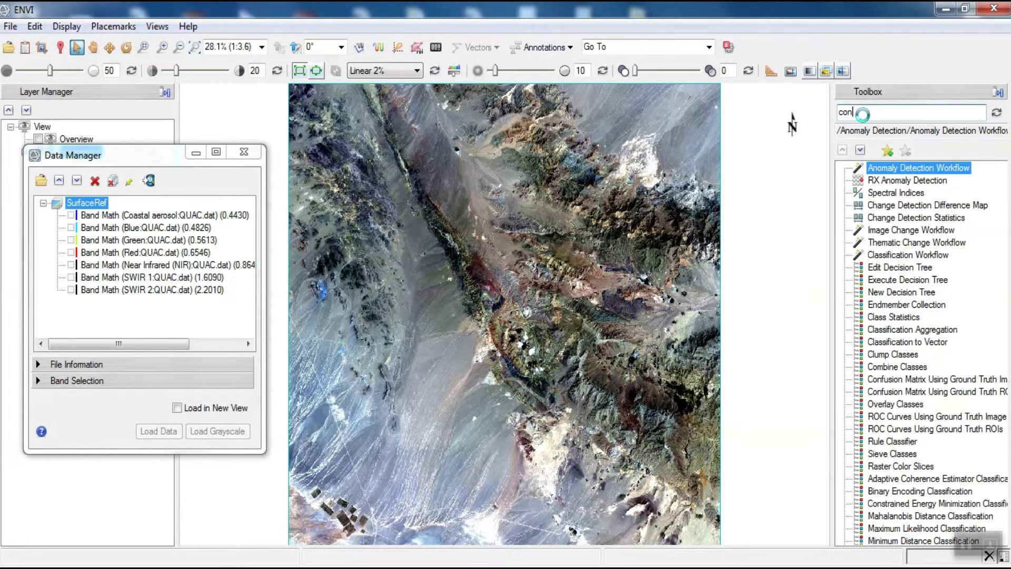
pyautogui.write('vol')
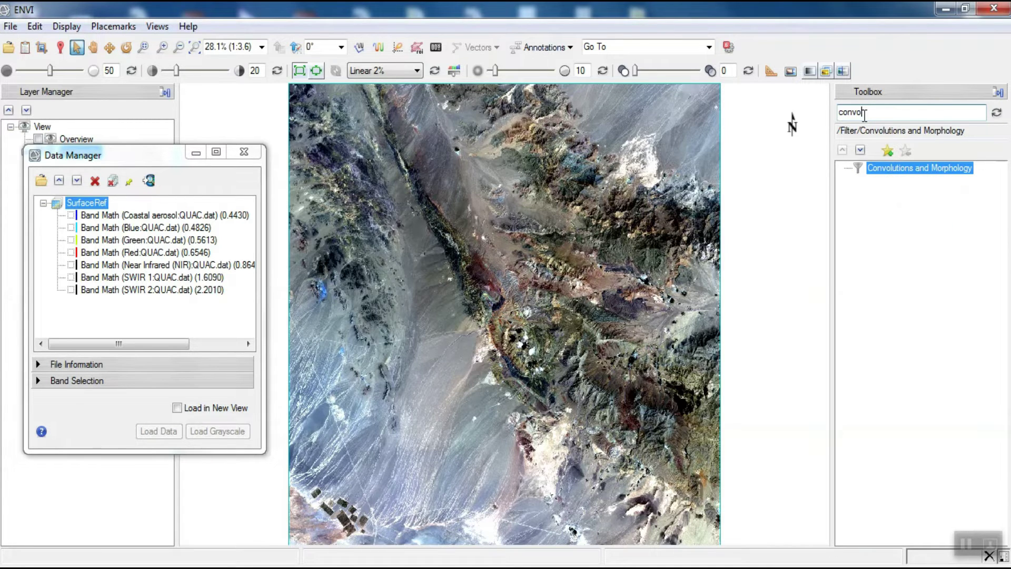
pyautogui.doubleClick(919, 169)
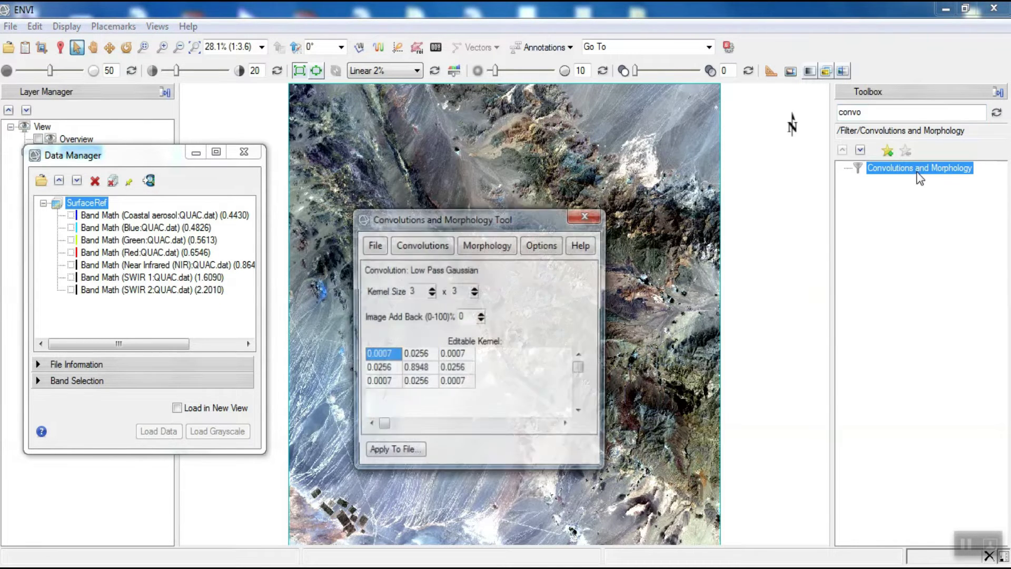
pyautogui.moveTo(515, 187); pyautogui.dragTo(513, 147)
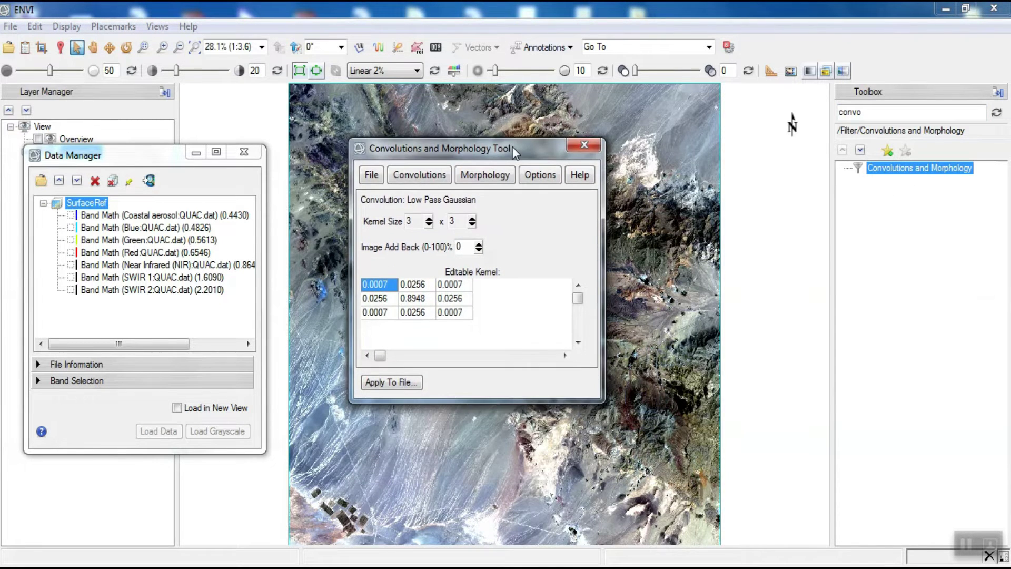
pyautogui.click(407, 175)
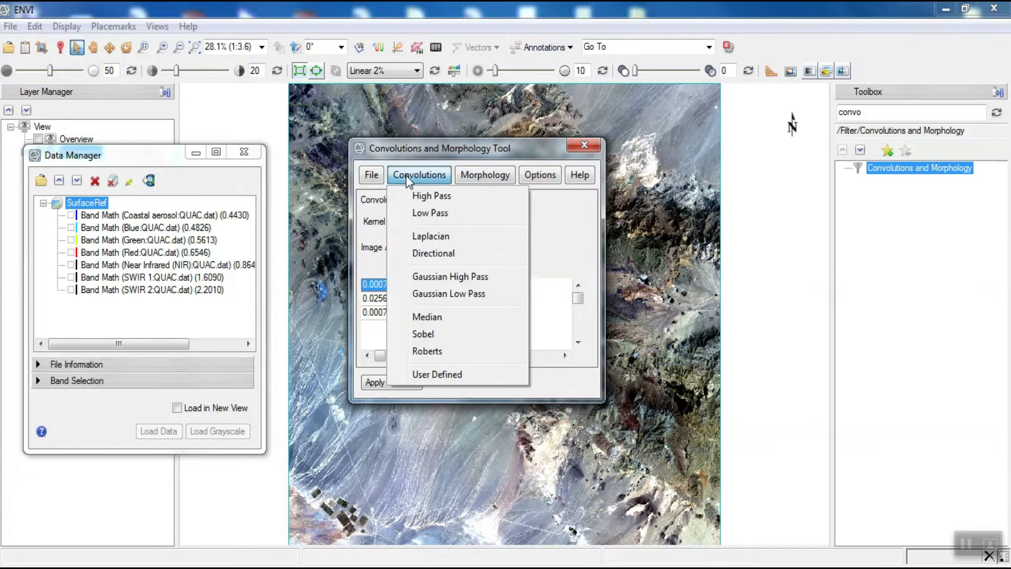
pyautogui.click(463, 194)
# - Try High Pass kernel sizes of 5 x 5 and 7 x 7, and restore the kernel to 3 x 3
pyautogui.click(472, 218)
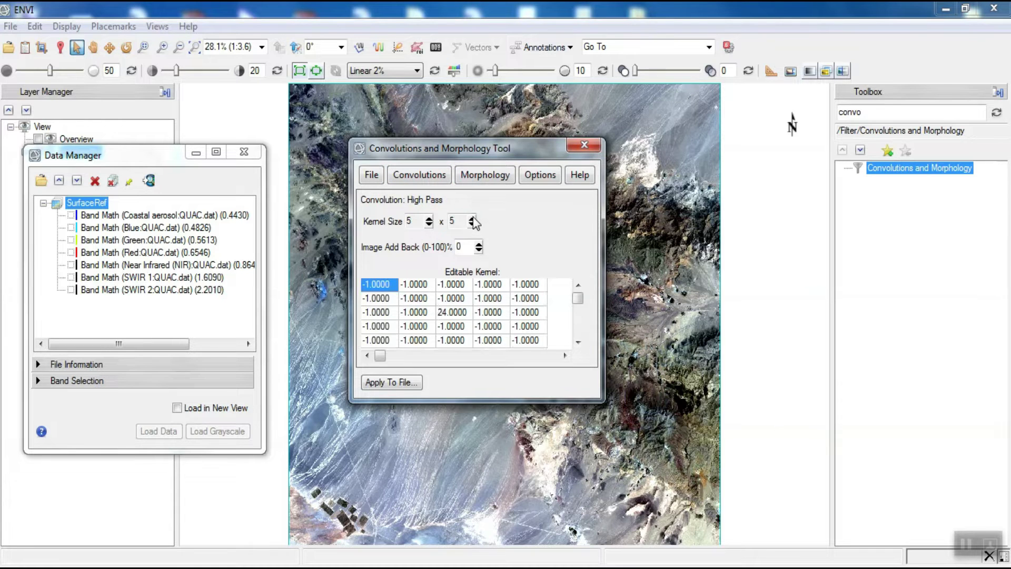
pyautogui.click(472, 219)
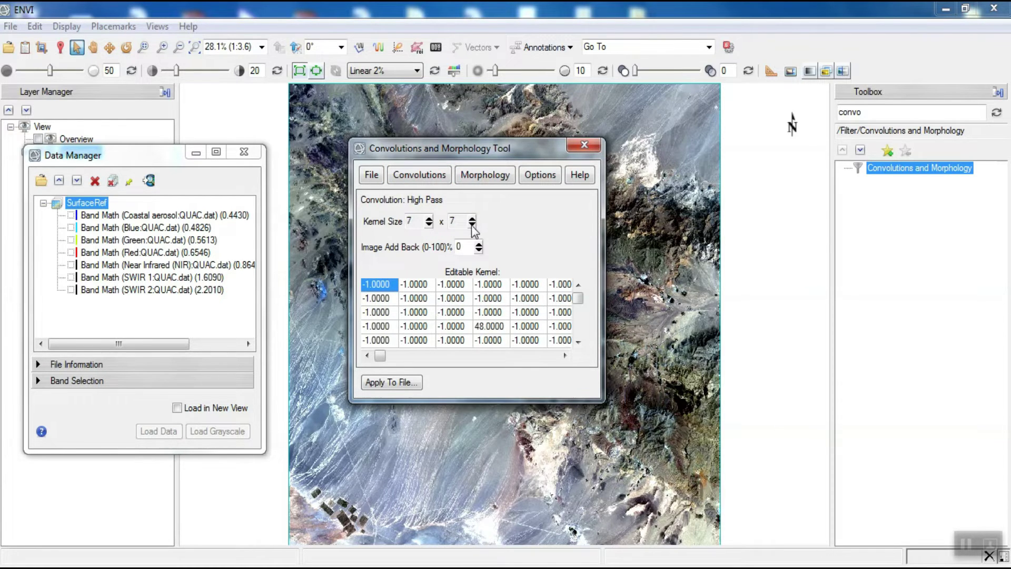
pyautogui.click(472, 224)
pyautogui.click(472, 224)
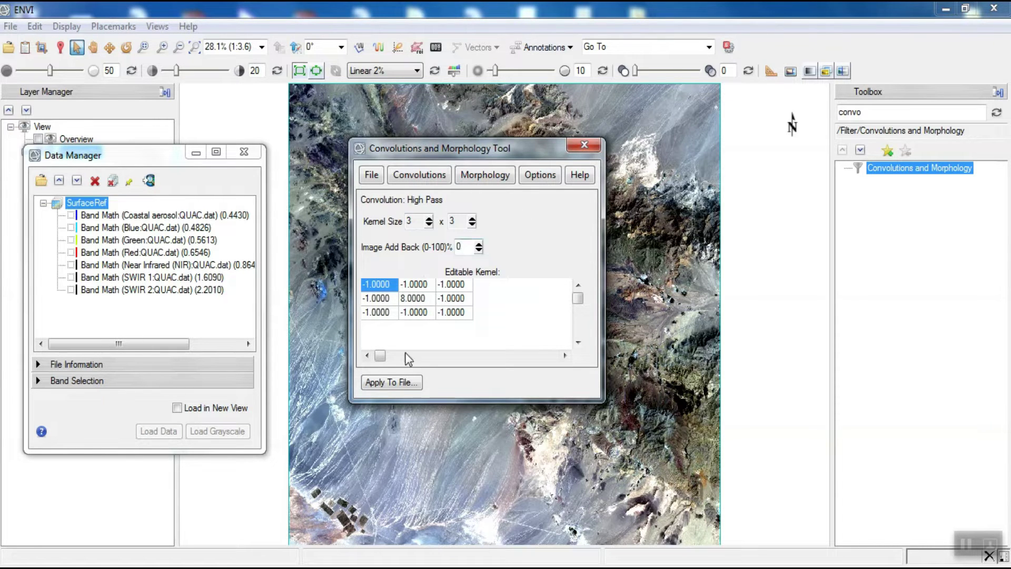
# - Apply the 3 x 3 High Pass convolution to SurfaceRef, saving the output as HighPass in the Out\Filter folder
pyautogui.click(399, 381)
pyautogui.click(185, 138)
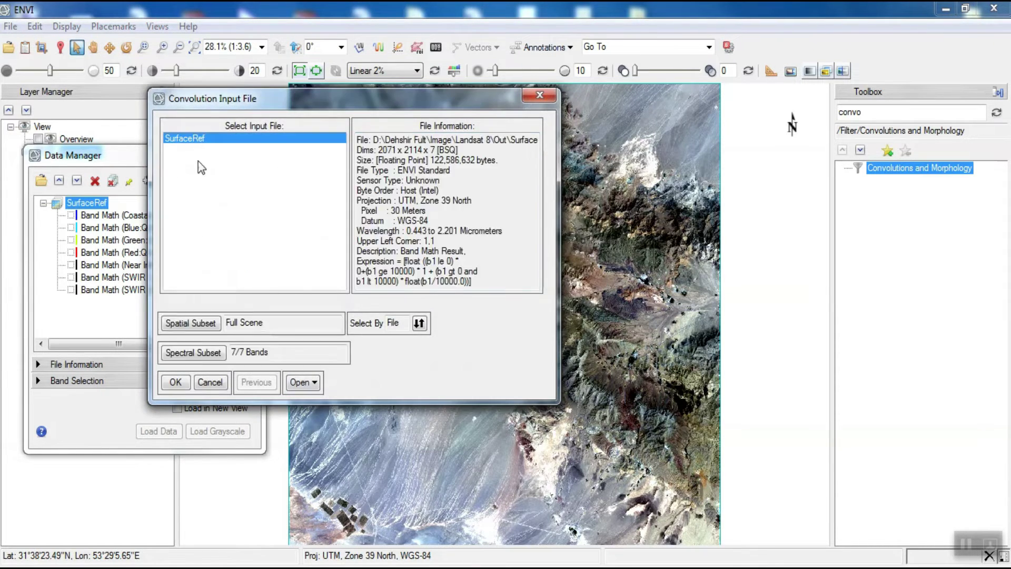
pyautogui.click(176, 382)
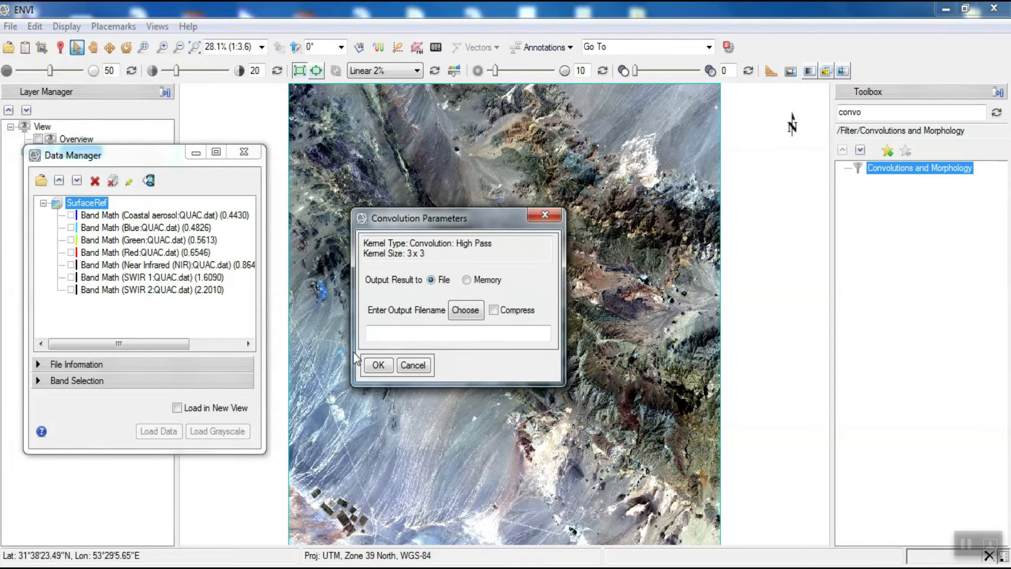
pyautogui.click(466, 309)
pyautogui.doubleClick(503, 278)
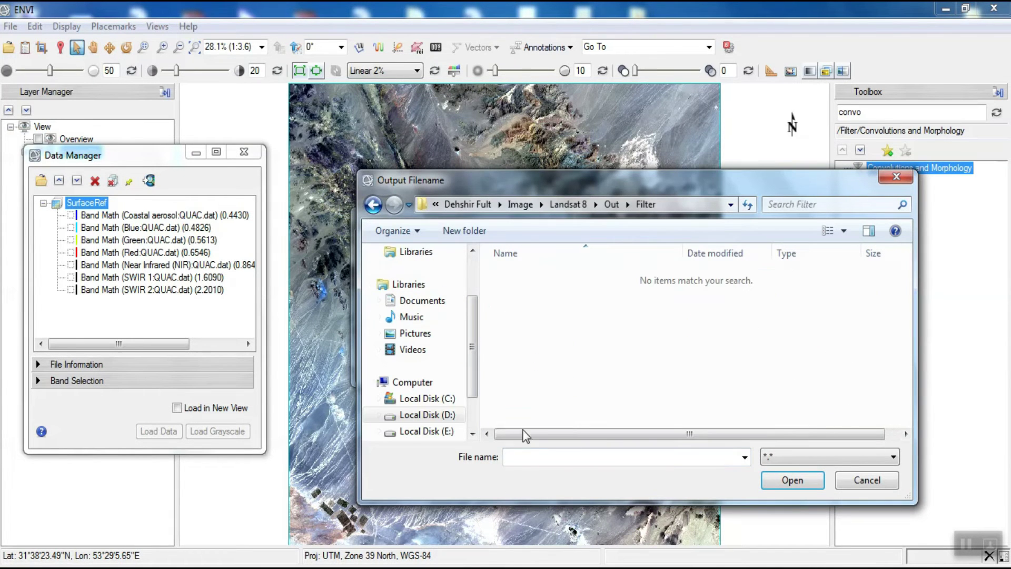
pyautogui.write('Hig')
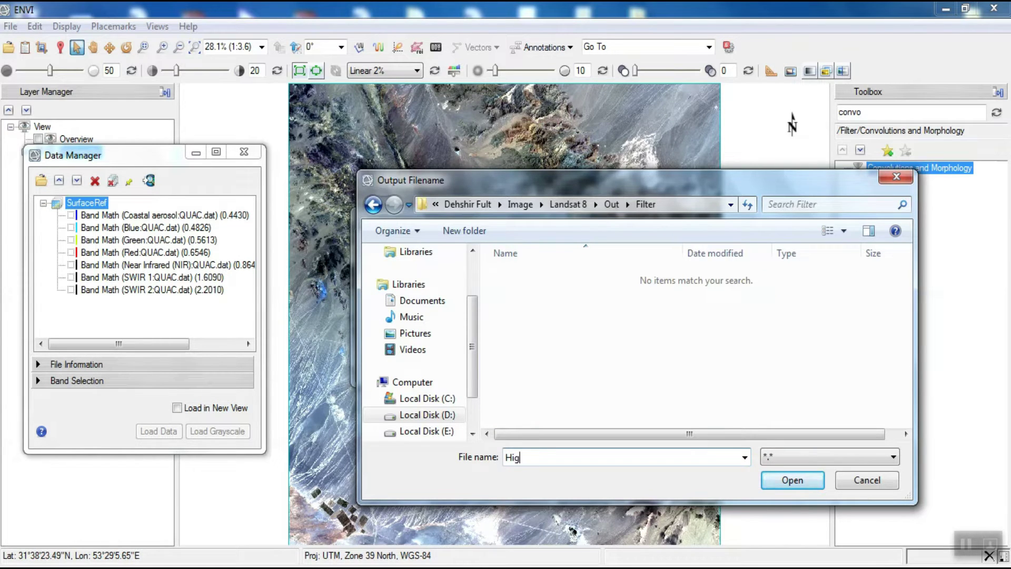
pyautogui.write('hPass')
pyautogui.click(793, 480)
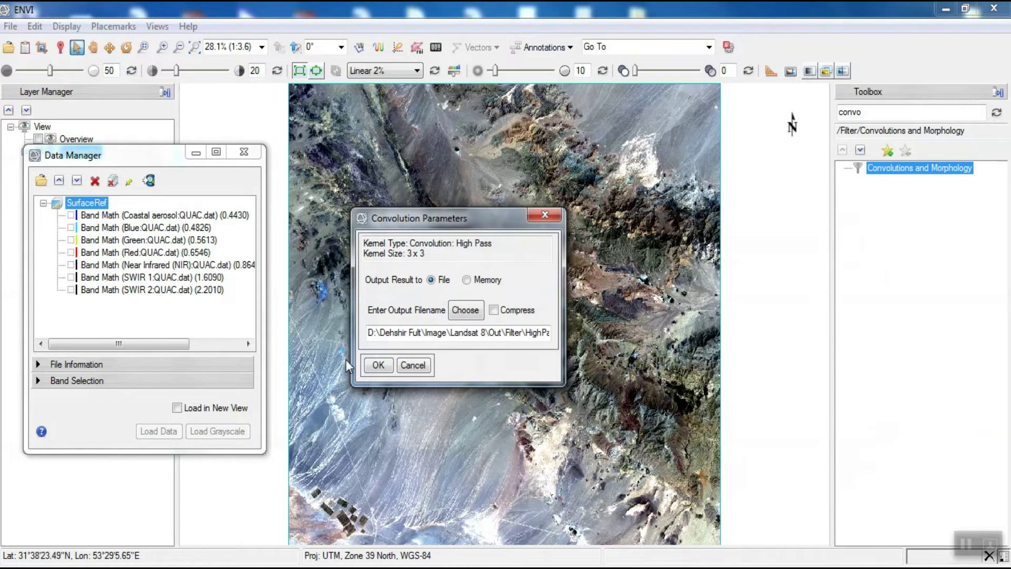
pyautogui.click(378, 364)
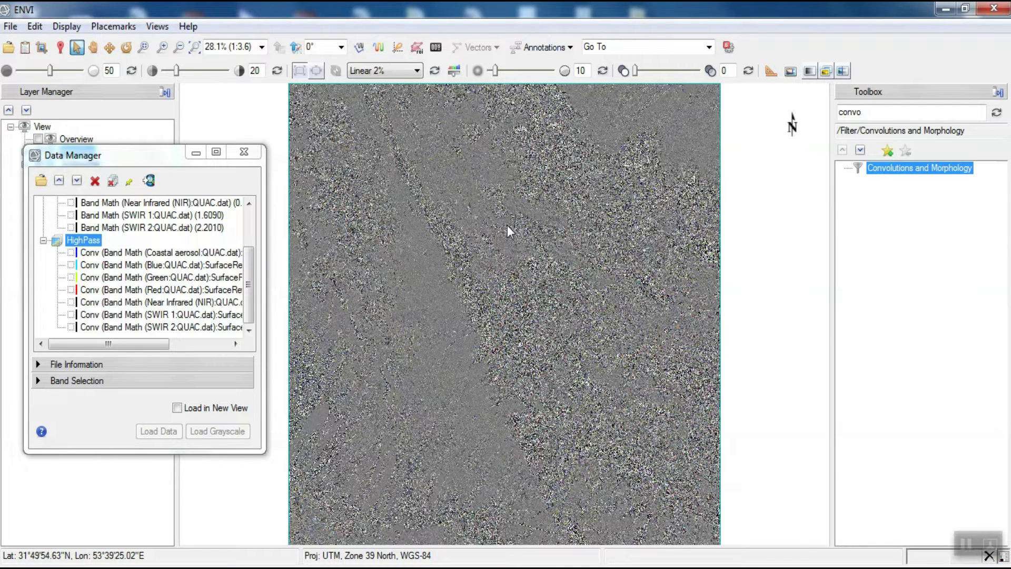
# - Reopen the Convolutions and Morphology tool and choose the Low Pass convolution
pyautogui.doubleClick(890, 167)
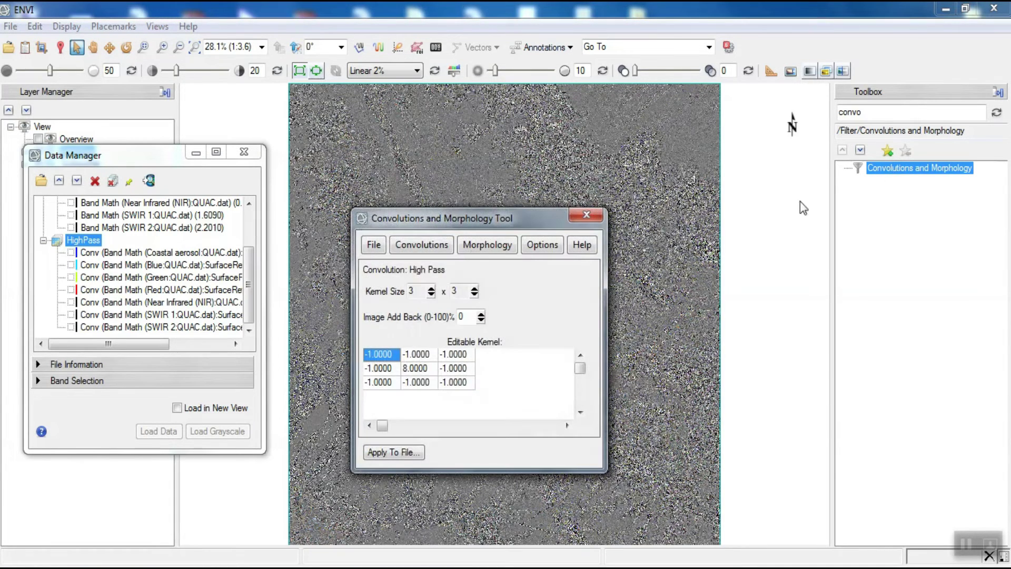
pyautogui.click(445, 247)
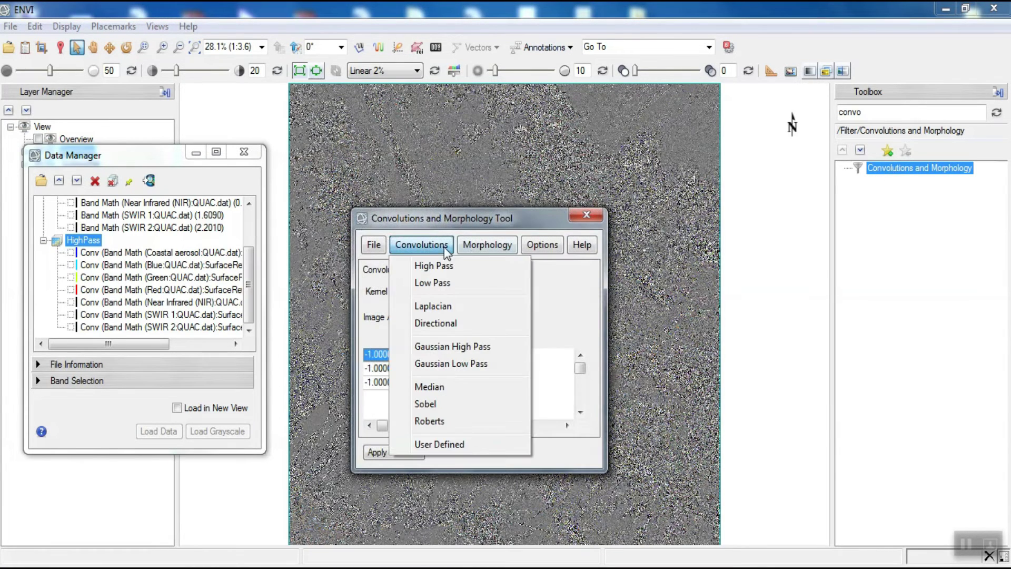
pyautogui.click(454, 283)
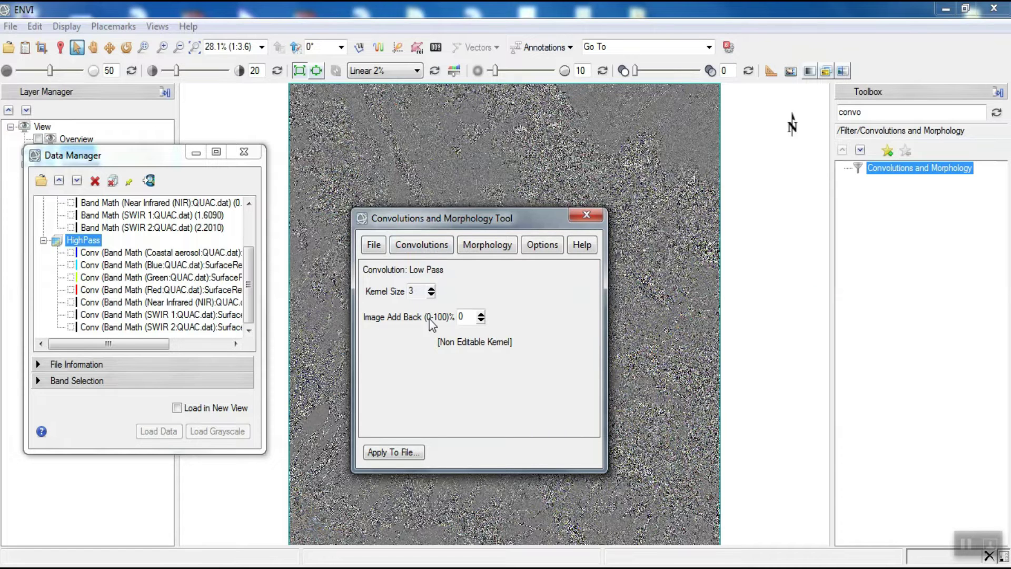
# - Apply the Low Pass convolution to SurfaceRef, saving the output as LowPass in the Out\Filter folder
pyautogui.click(395, 452)
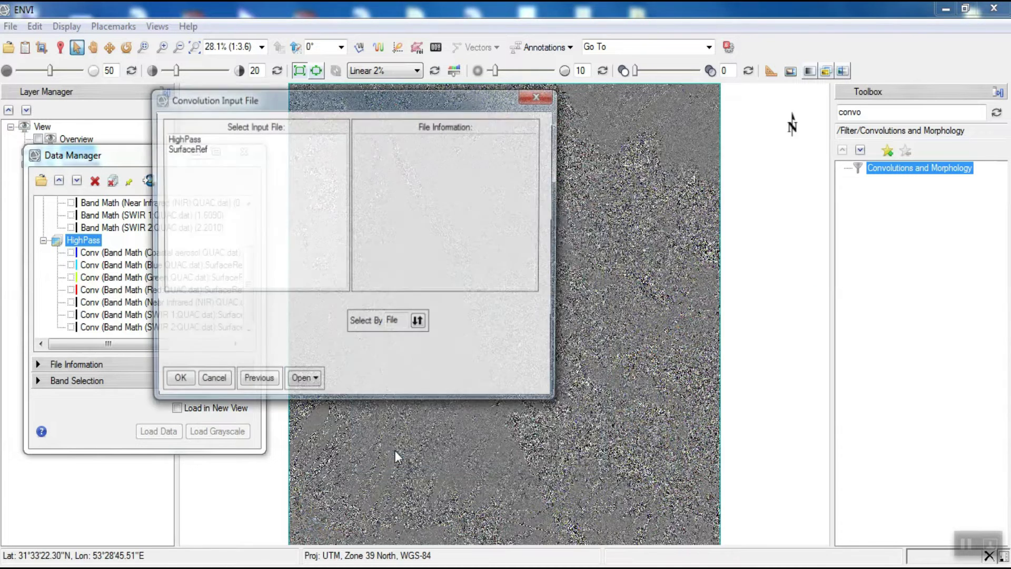
pyautogui.click(197, 149)
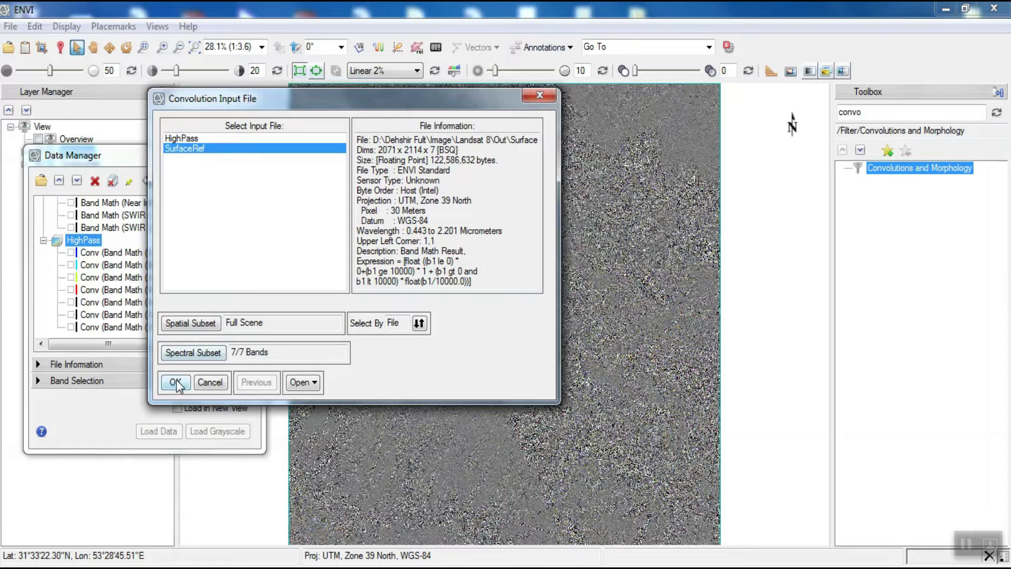
pyautogui.click(177, 382)
pyautogui.click(464, 310)
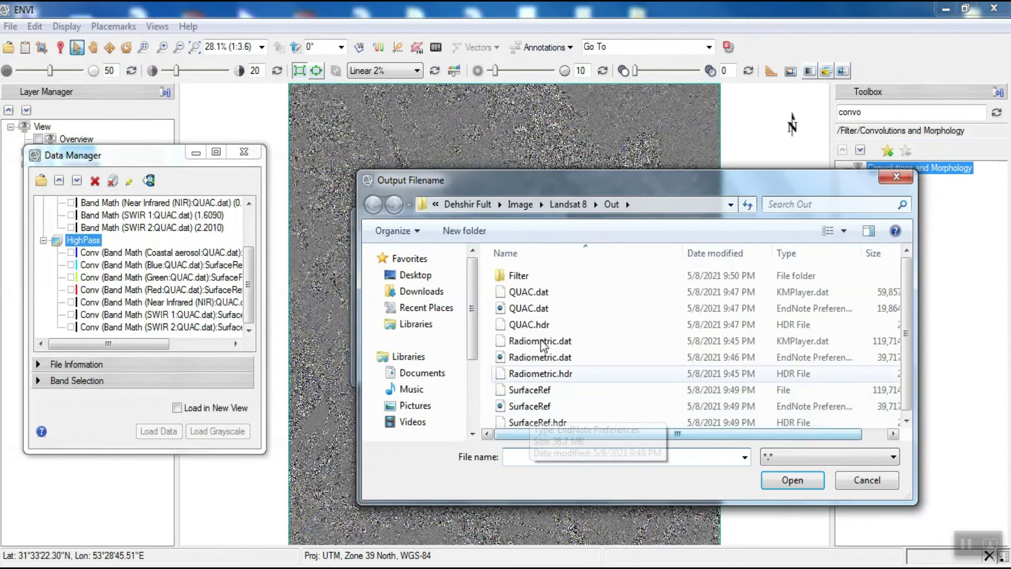
pyautogui.doubleClick(527, 277)
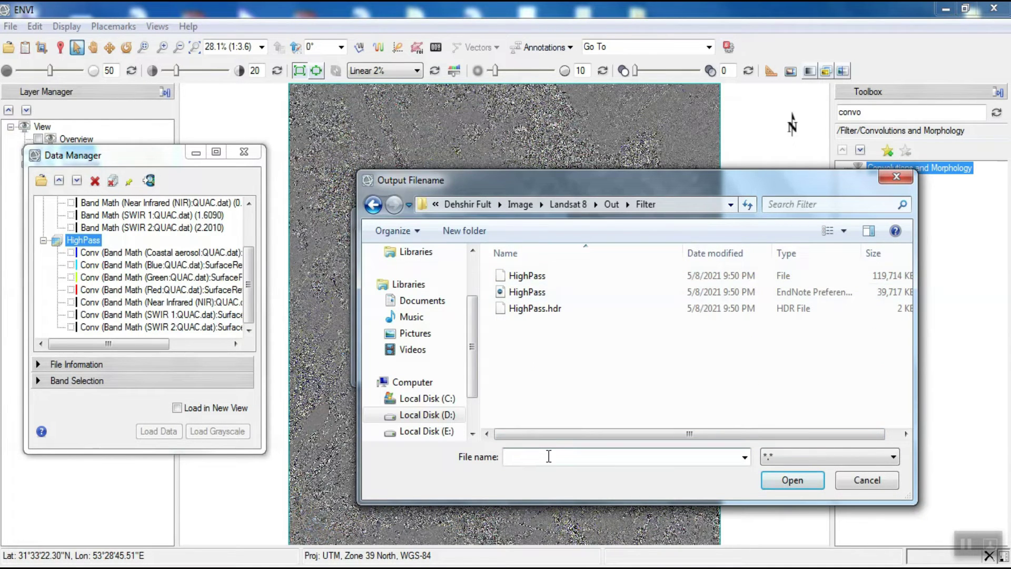
pyautogui.write('LowPass')
pyautogui.click(788, 489)
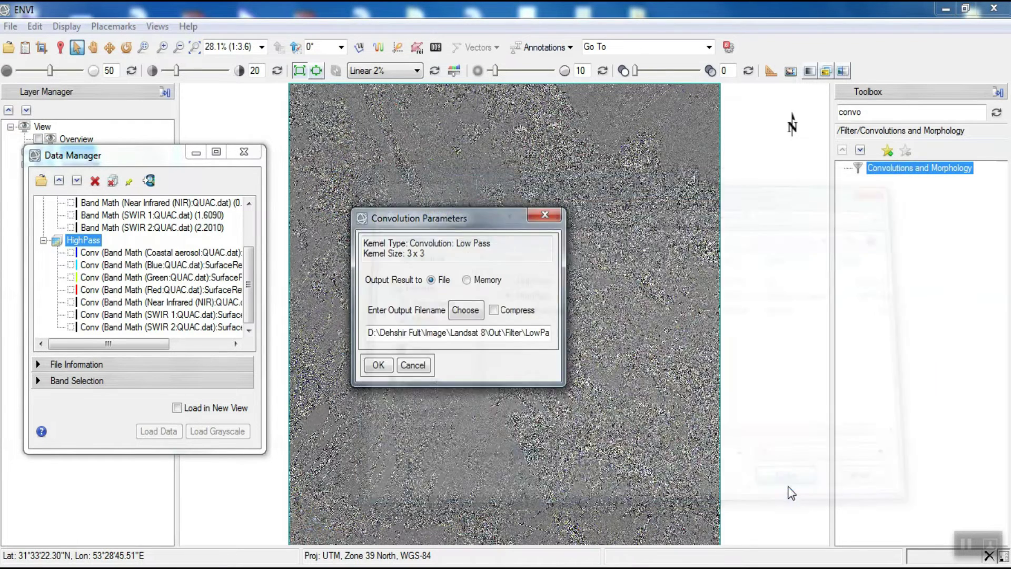
pyautogui.click(367, 366)
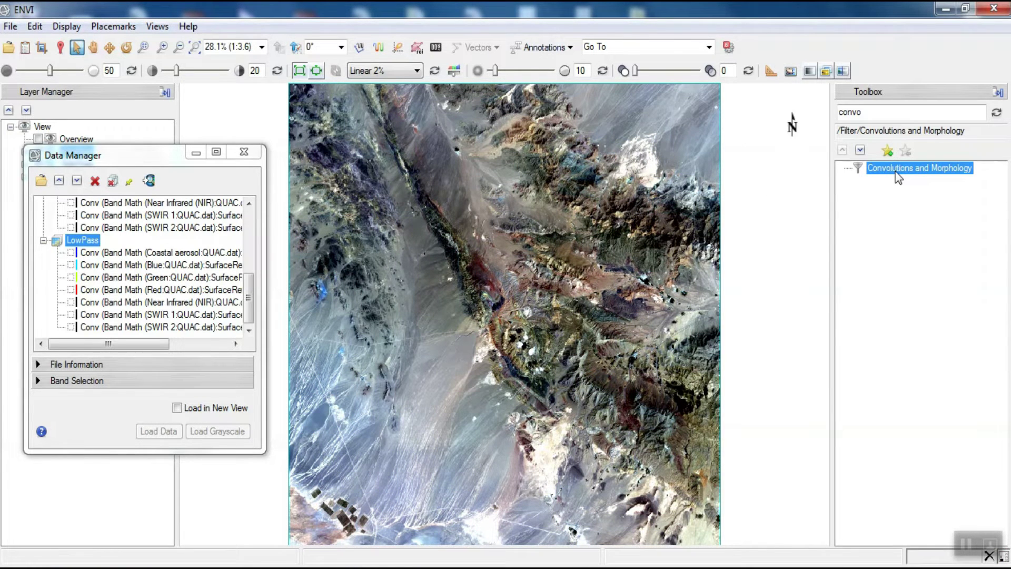
# - Reopen the Convolutions and Morphology tool with the Laplacian convolution, try a 5 x 5 kernel and restore it to 3 x 3
pyautogui.doubleClick(898, 178)
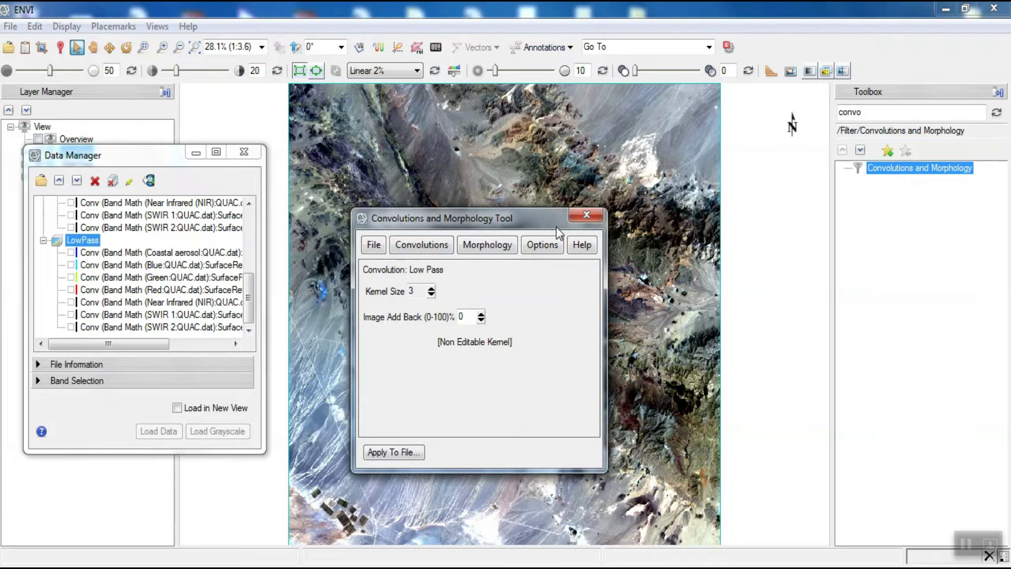
pyautogui.click(421, 244)
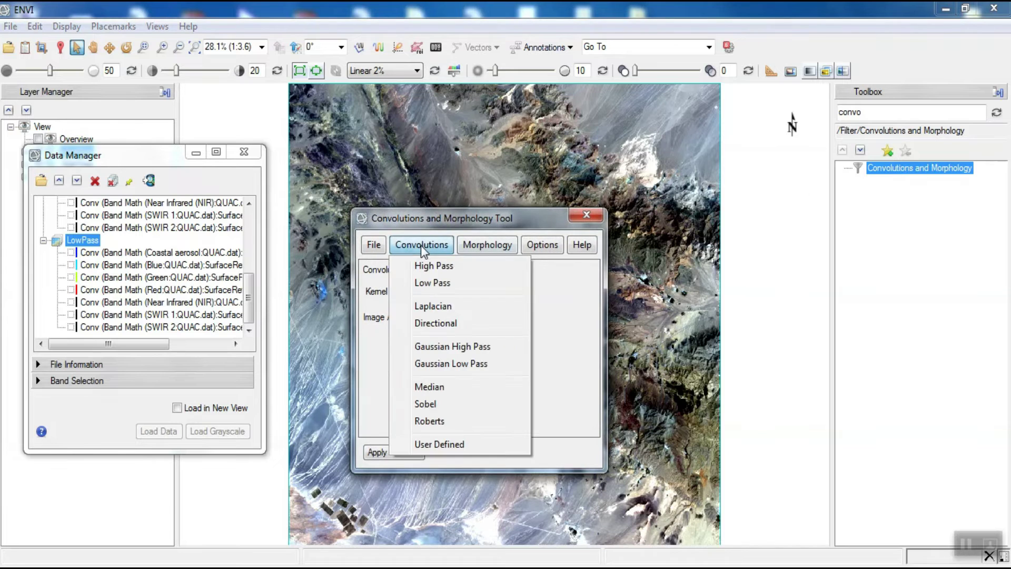
pyautogui.click(458, 306)
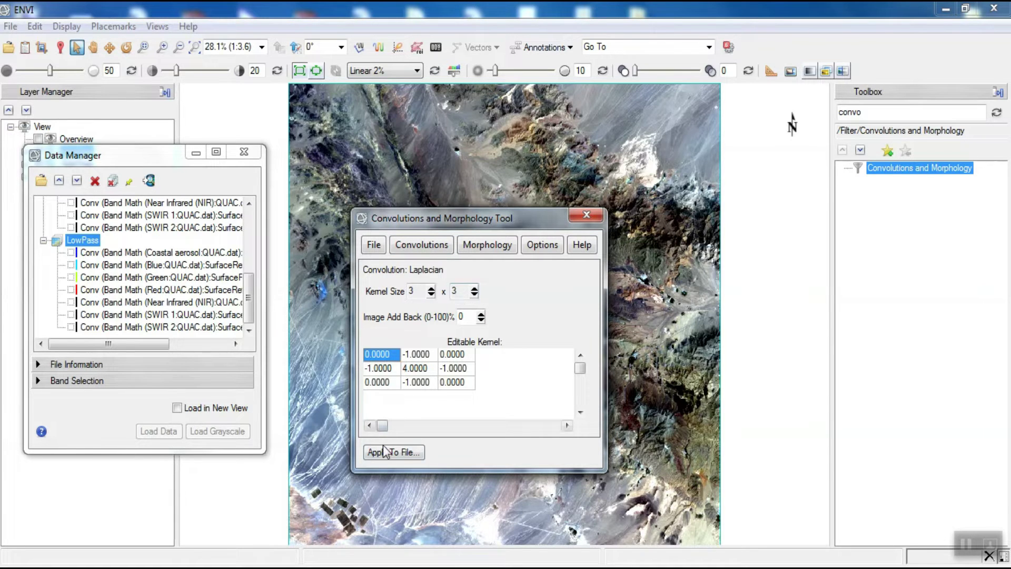
pyautogui.click(431, 289)
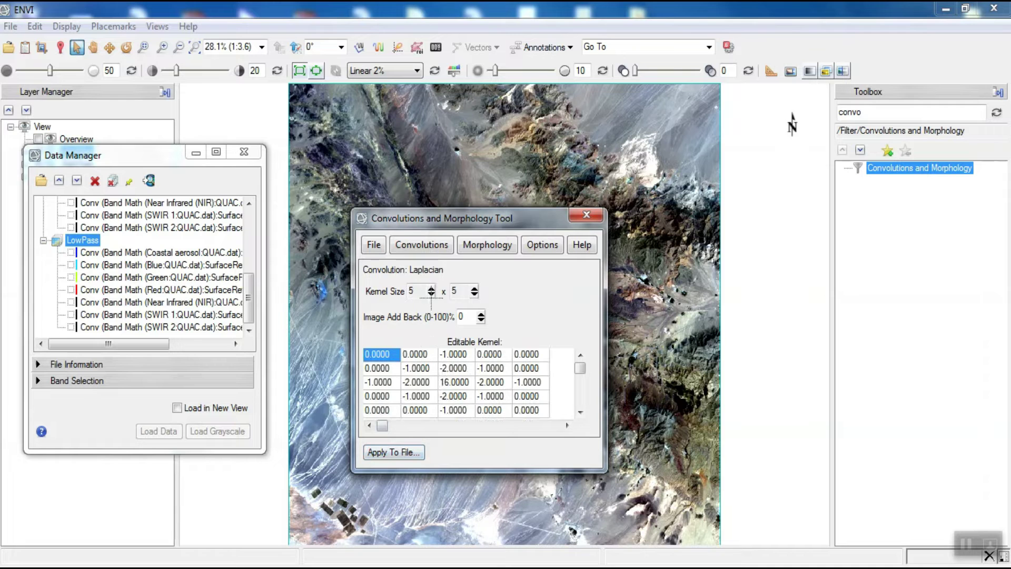
pyautogui.click(431, 295)
# - Apply the 3 x 3 Laplacian convolution to SurfaceRef, saving the output as Laplacian in the Out\Filter folder
pyautogui.click(413, 452)
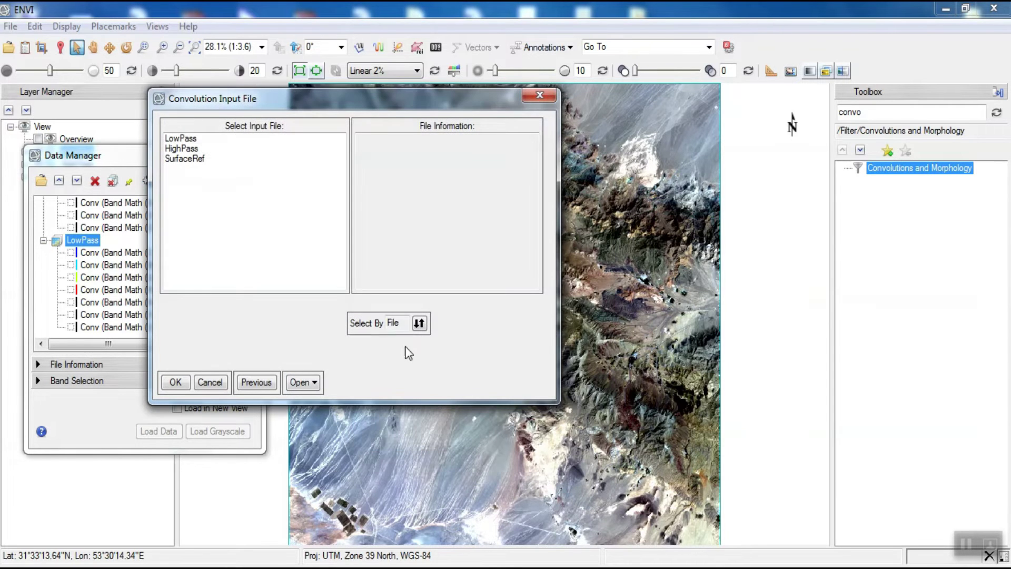
pyautogui.click(192, 159)
pyautogui.click(176, 382)
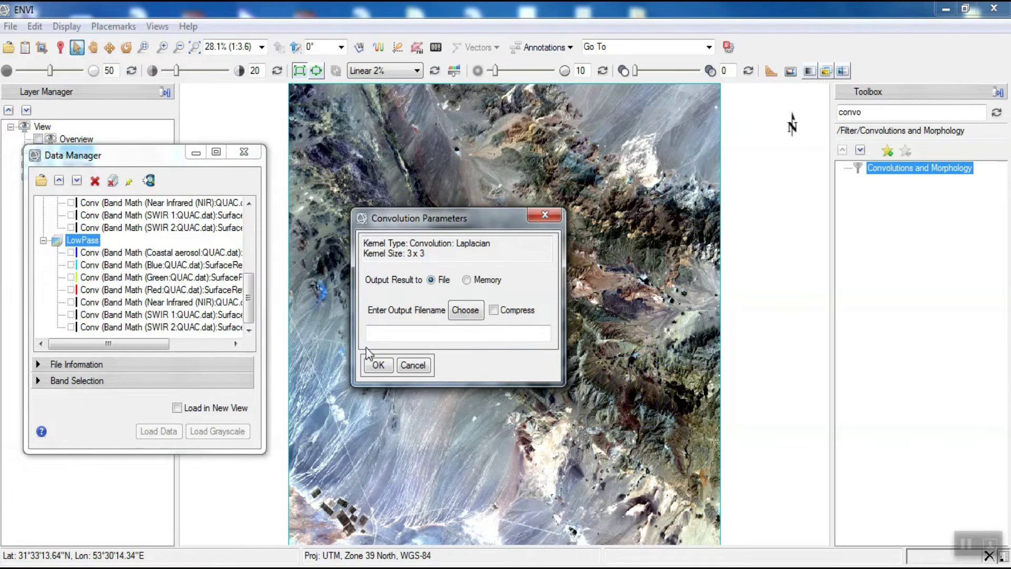
pyautogui.click(465, 310)
pyautogui.doubleClick(548, 276)
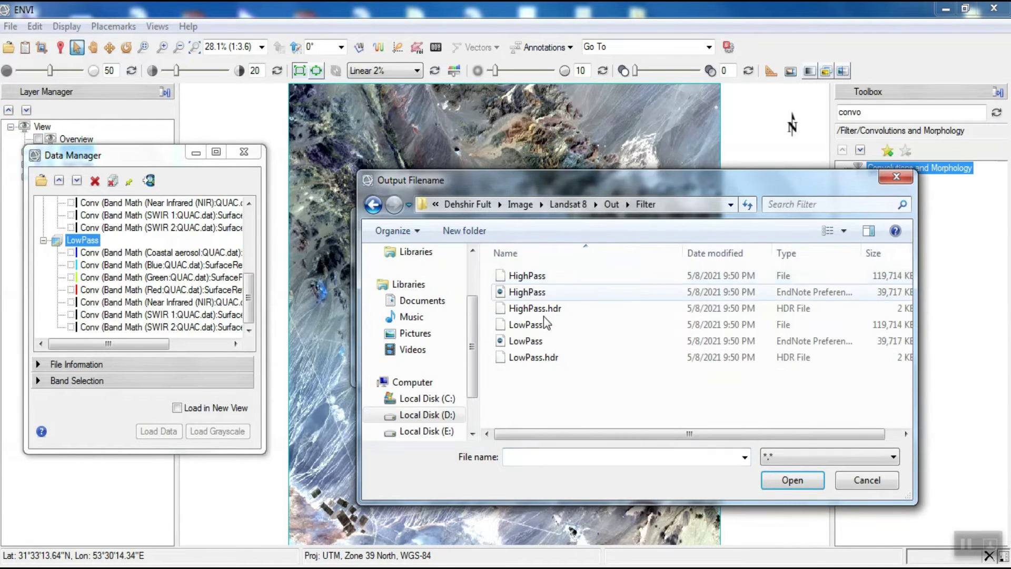
pyautogui.write('L')
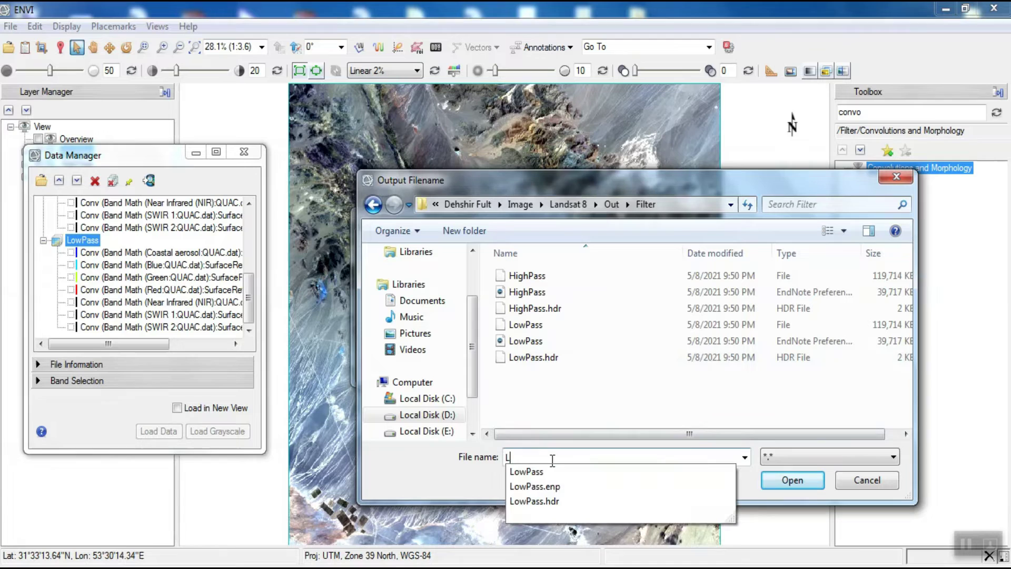
pyautogui.write('apla')
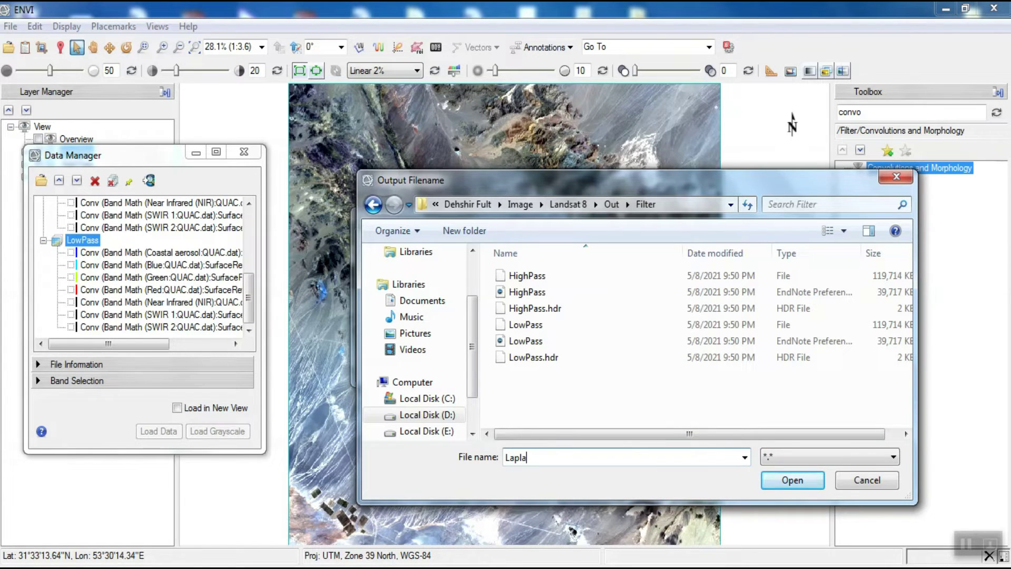
pyautogui.write('cian')
pyautogui.click(775, 479)
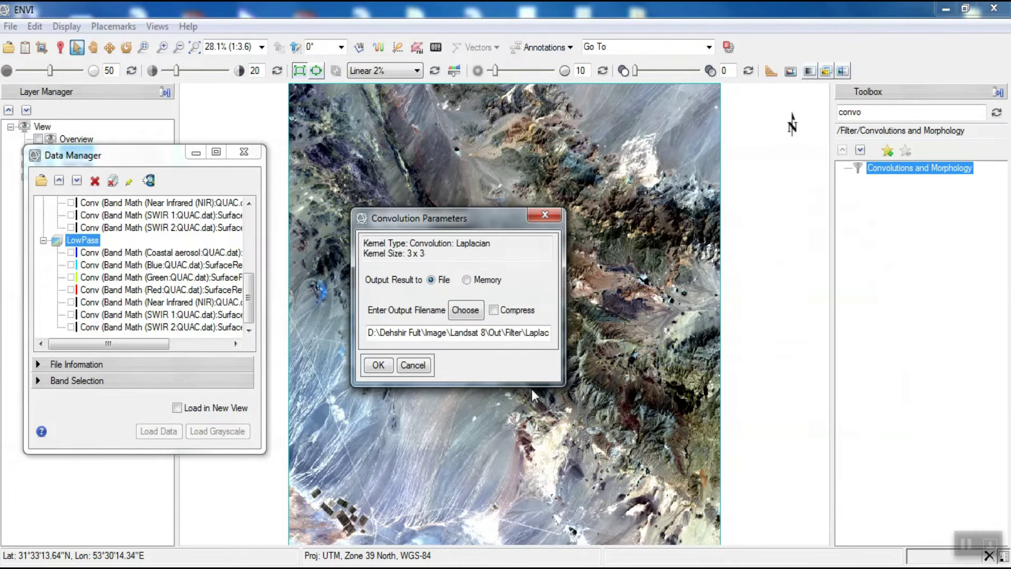
pyautogui.click(377, 363)
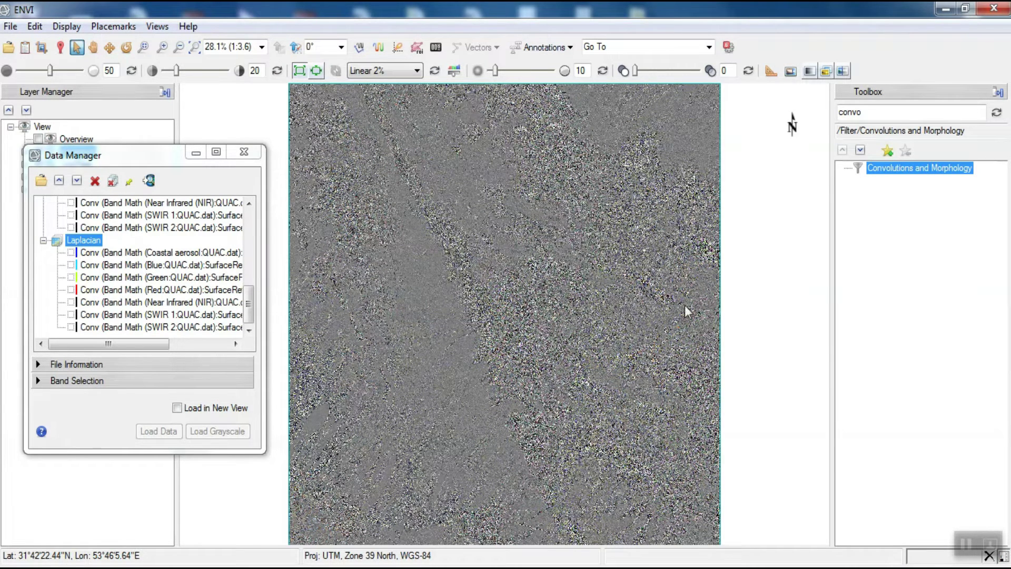
# - Reopen the Convolutions and Morphology tool and choose the Directional convolution with a filter angle of 0.50
pyautogui.doubleClick(901, 170)
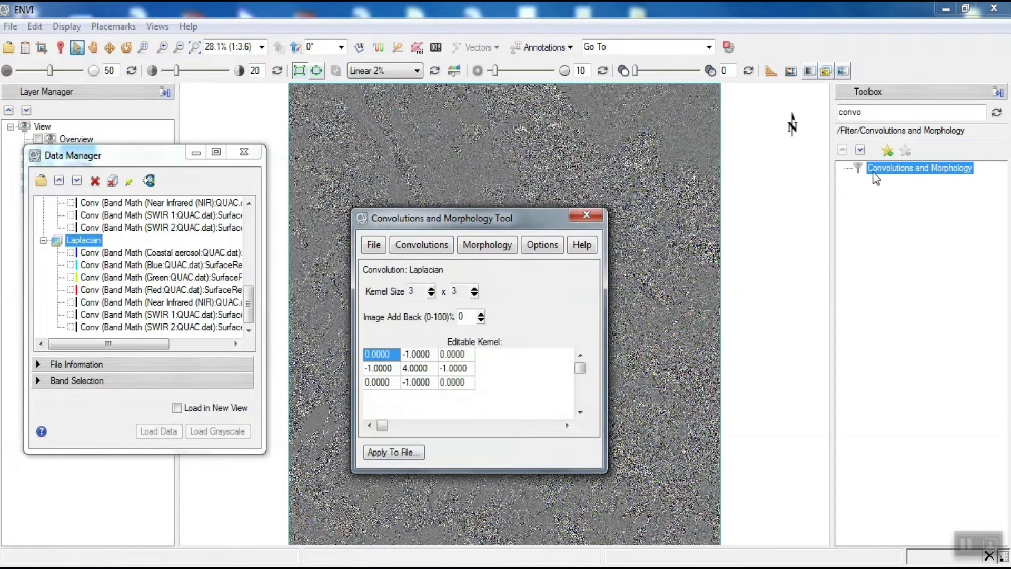
pyautogui.click(441, 247)
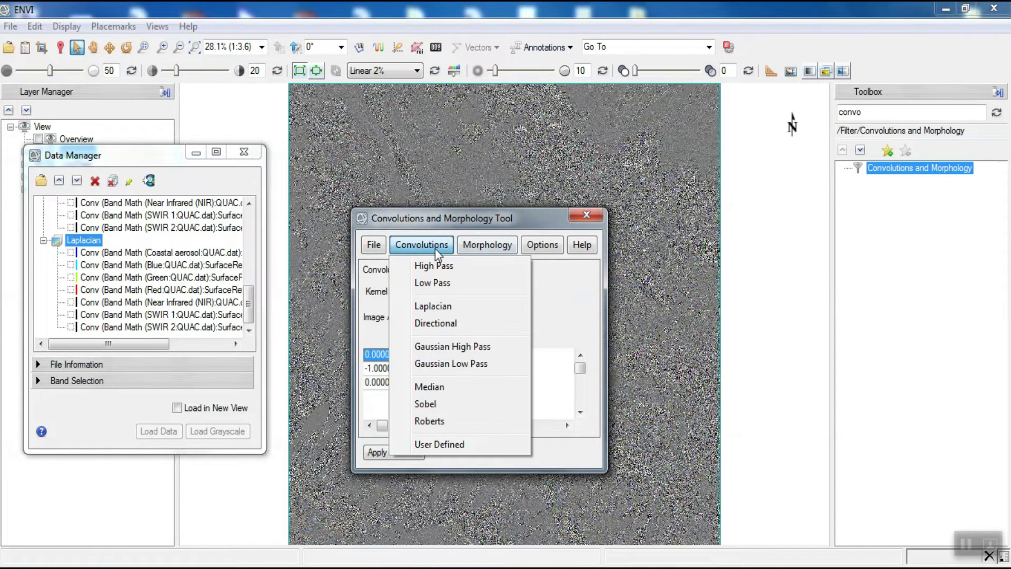
pyautogui.click(468, 325)
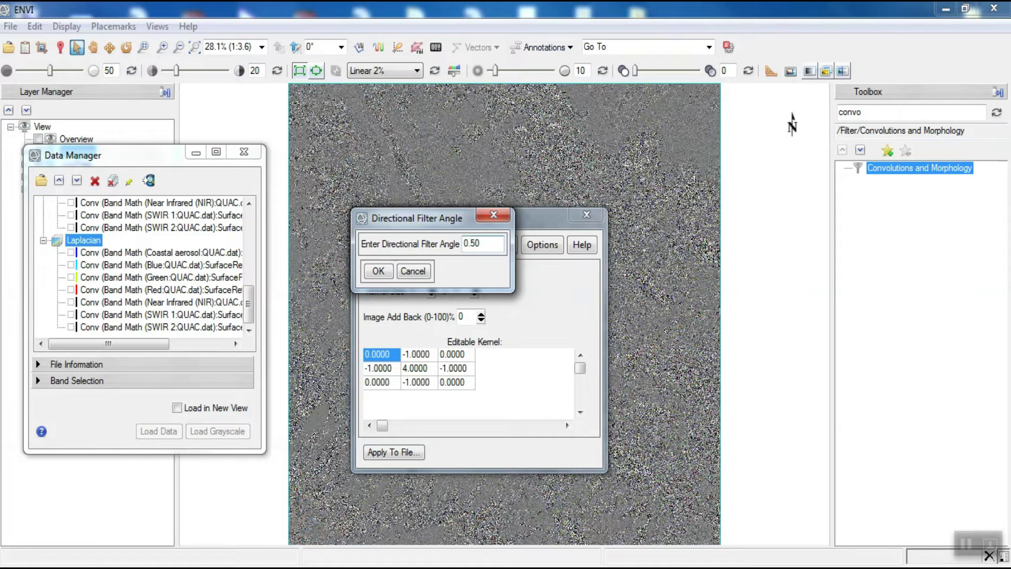
pyautogui.click(378, 270)
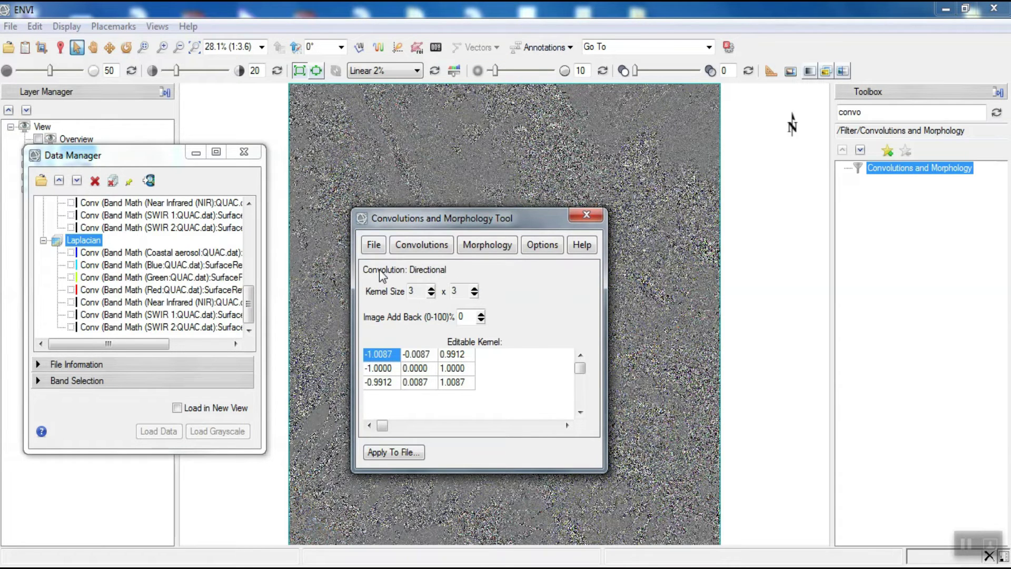
# - Apply the Directional convolution to SurfaceRef, saving the output as Directional in the Out\Filter folder
pyautogui.click(387, 451)
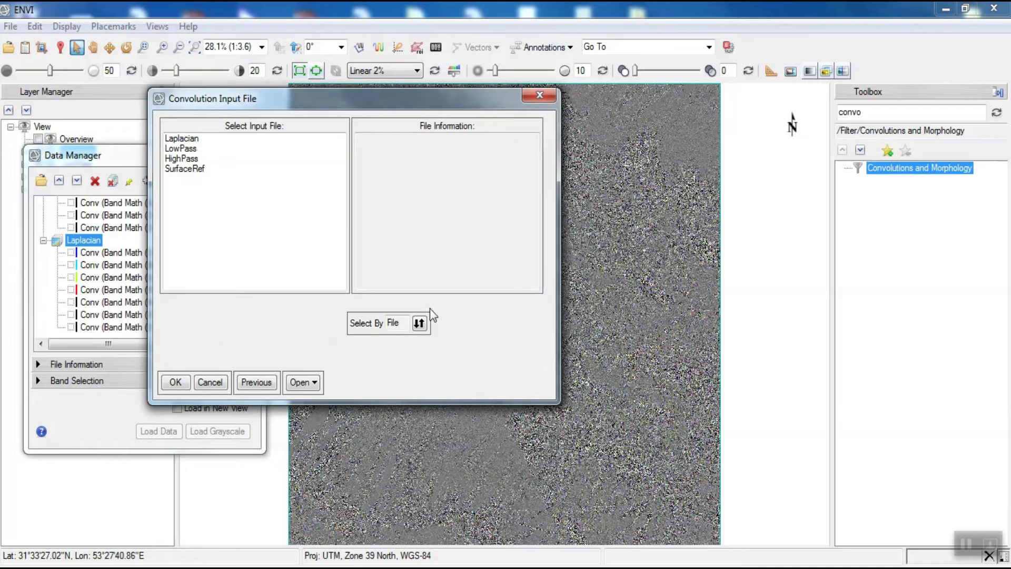
pyautogui.click(197, 169)
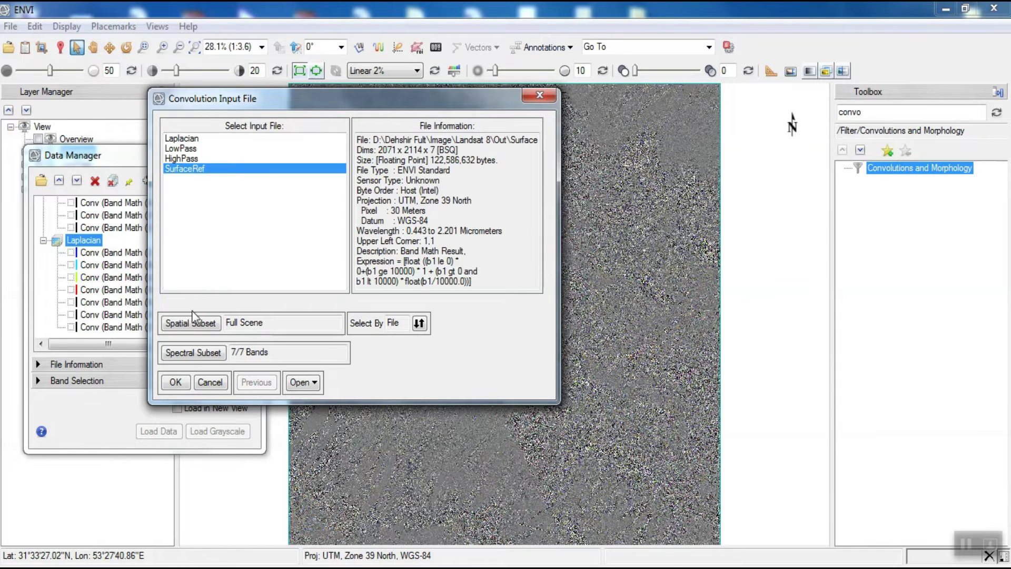
pyautogui.click(183, 384)
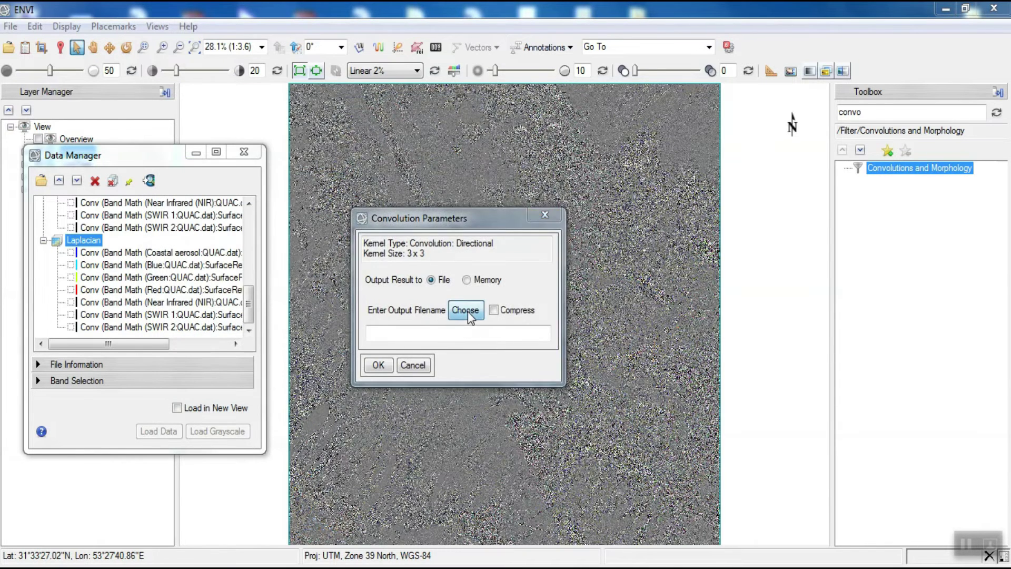
pyautogui.click(465, 310)
pyautogui.doubleClick(521, 276)
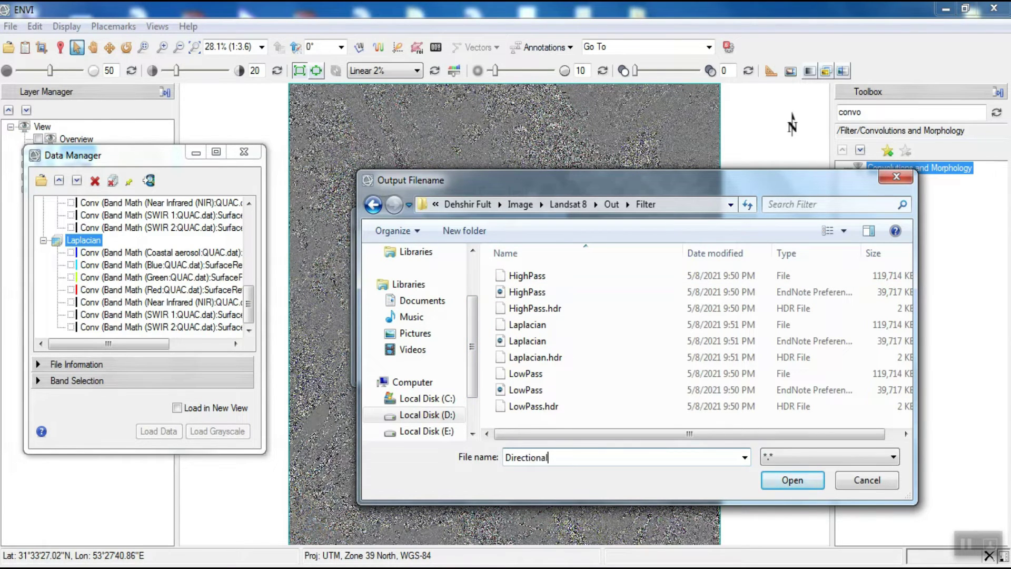
pyautogui.click(776, 481)
pyautogui.click(371, 366)
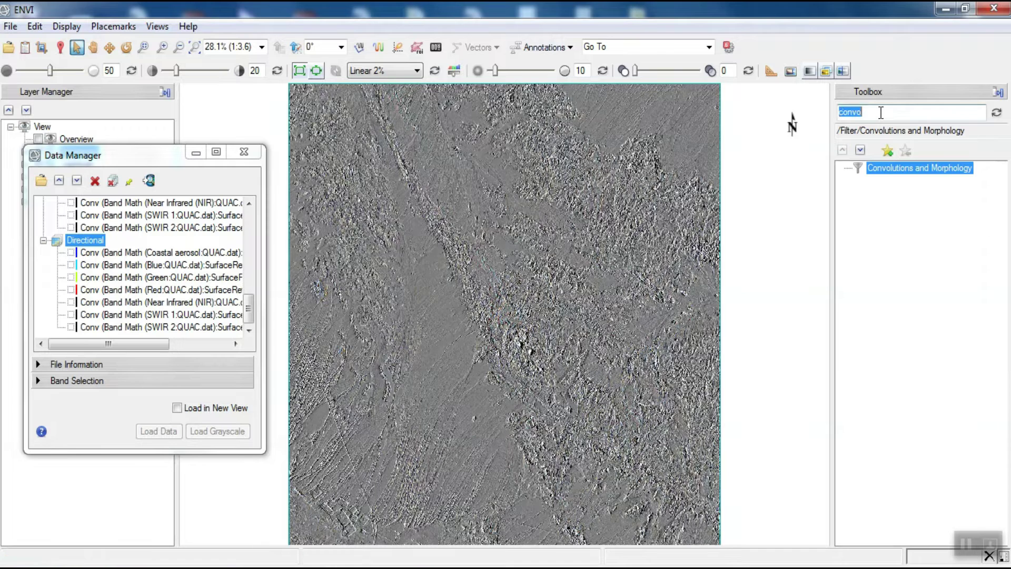
# - Reopen the Convolutions and Morphology tool, choose the Gaussian High Pass convolution and select SurfaceRef as its input file
pyautogui.doubleClick(891, 169)
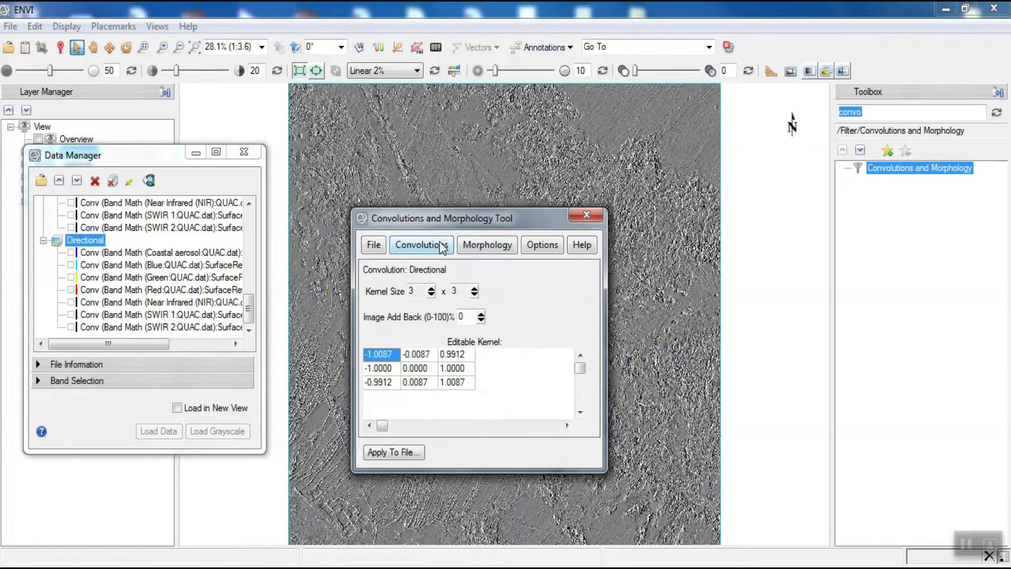
pyautogui.click(423, 245)
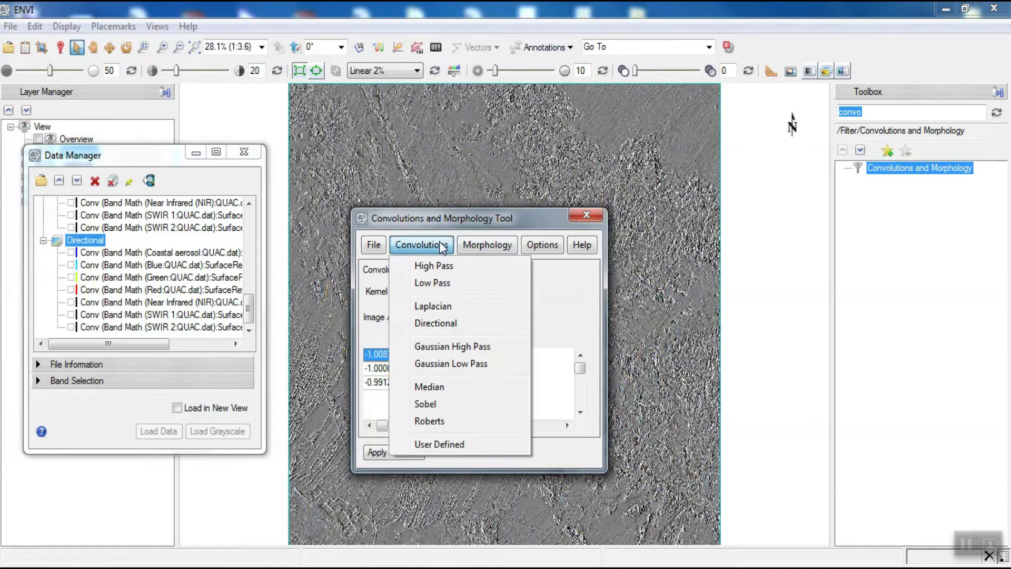
pyautogui.click(512, 350)
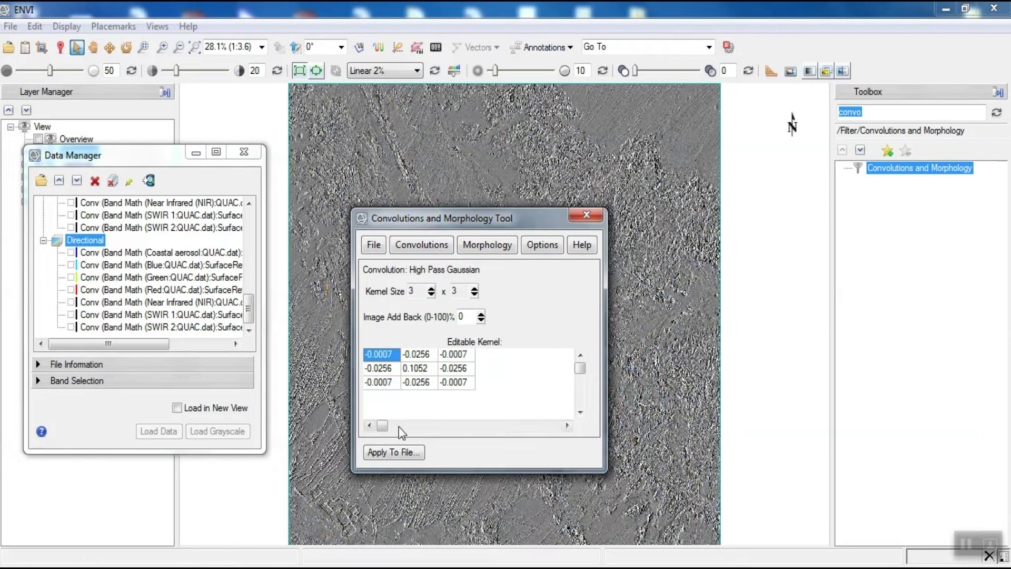
pyautogui.click(379, 453)
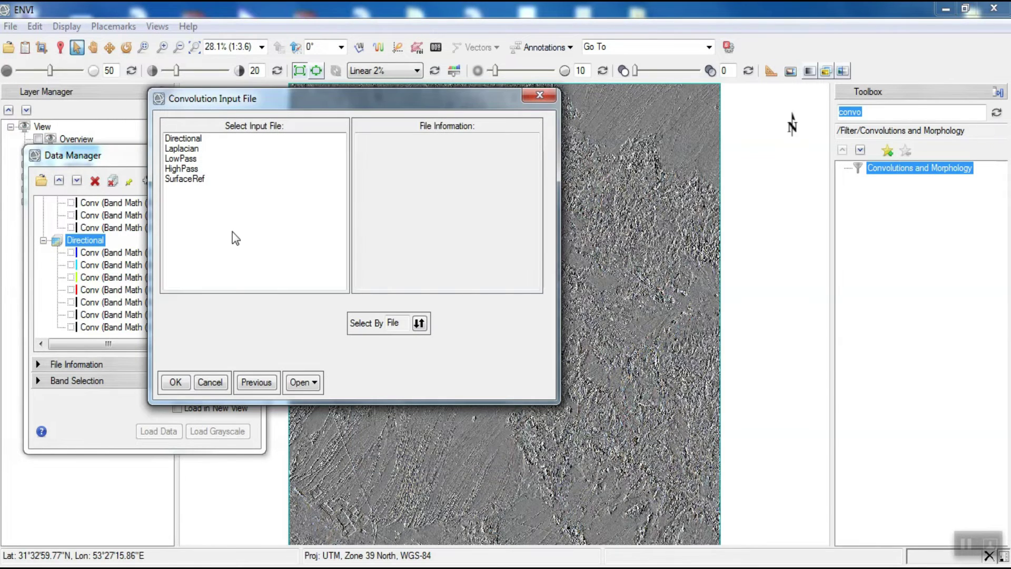
pyautogui.click(200, 180)
pyautogui.click(182, 383)
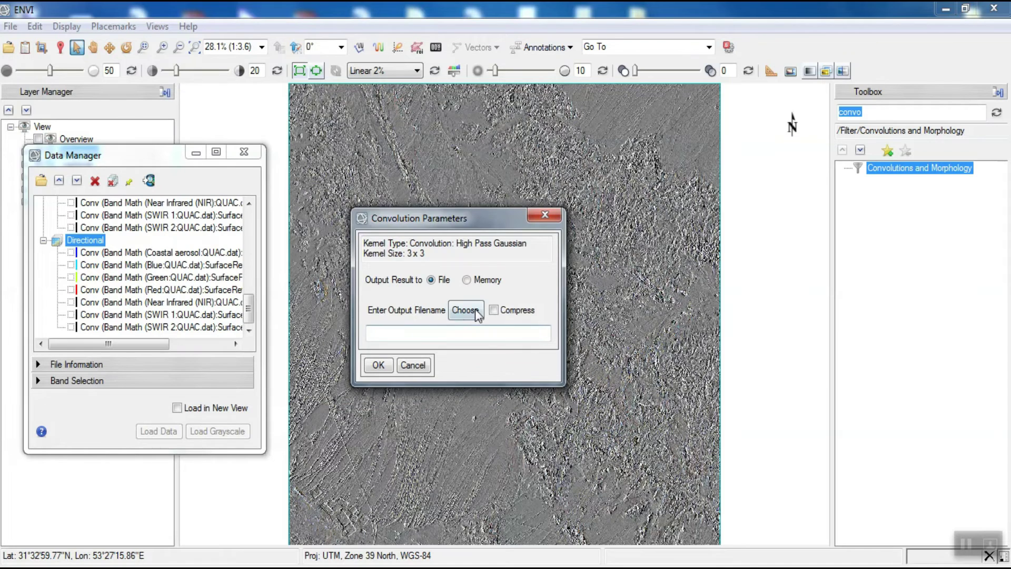
# - Run the Gaussian High Pass filter with its output saved as GaussianHighPass in the Out\Filter folder, and inspect the result up close
pyautogui.click(475, 309)
pyautogui.doubleClick(521, 275)
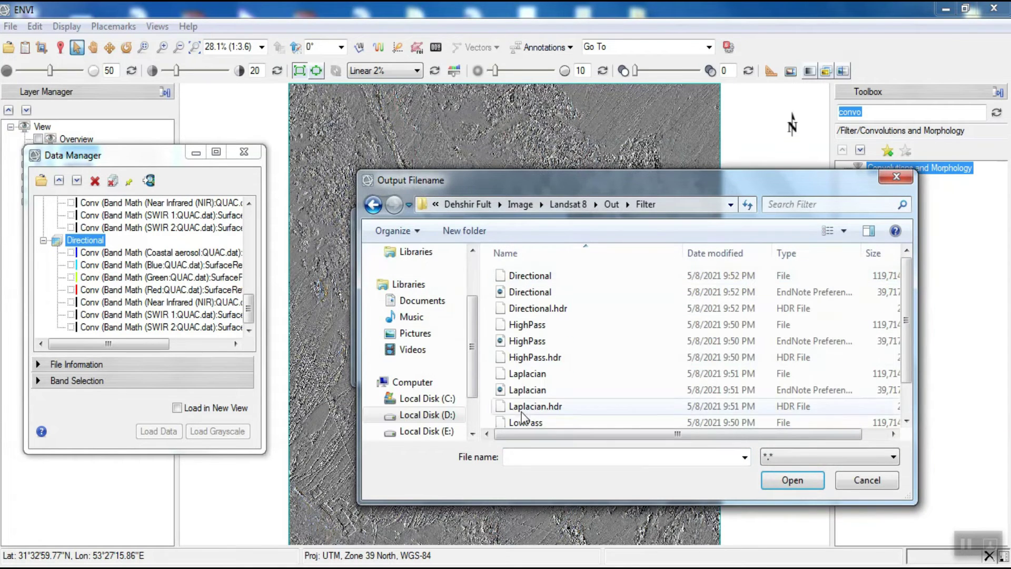
pyautogui.click(530, 457)
pyautogui.write('G')
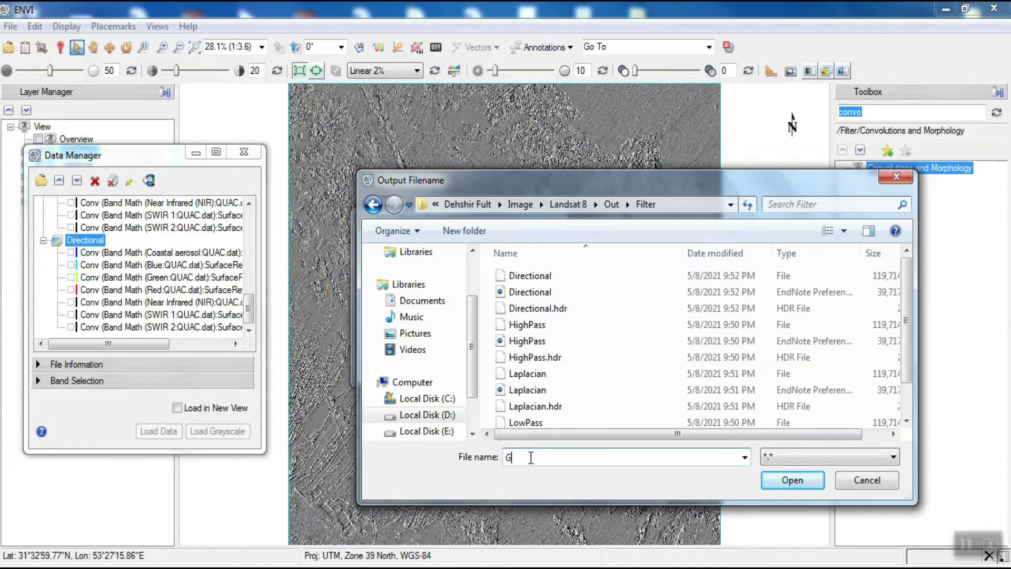
pyautogui.write('aussianHighPass')
pyautogui.click(778, 480)
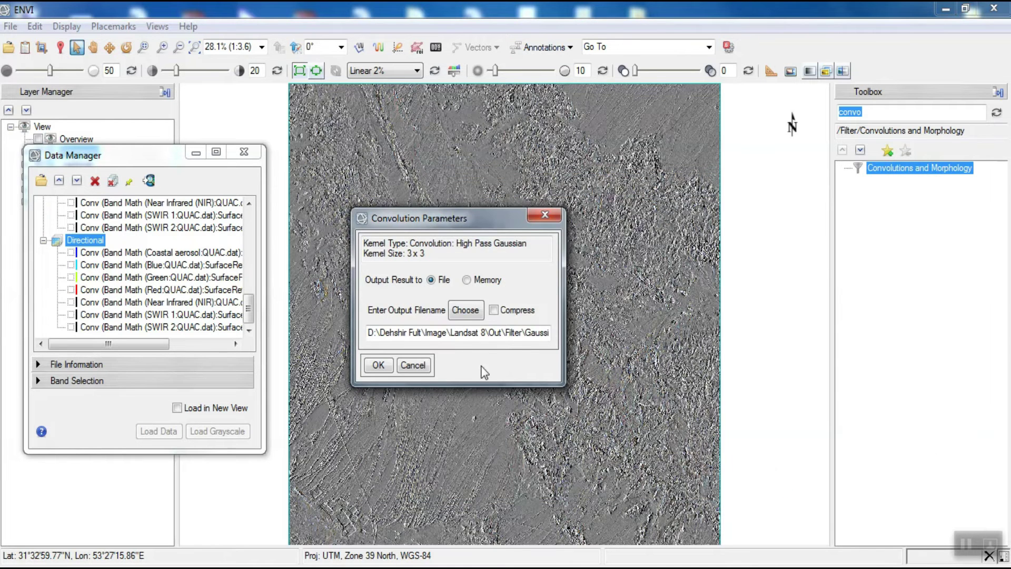
pyautogui.click(372, 371)
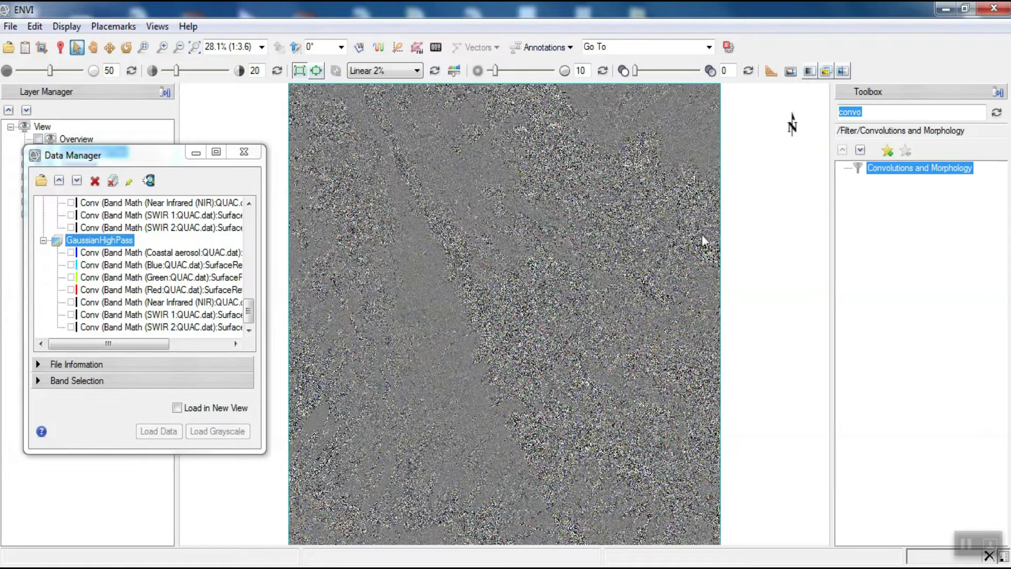
pyautogui.scroll(1, 469, 315)
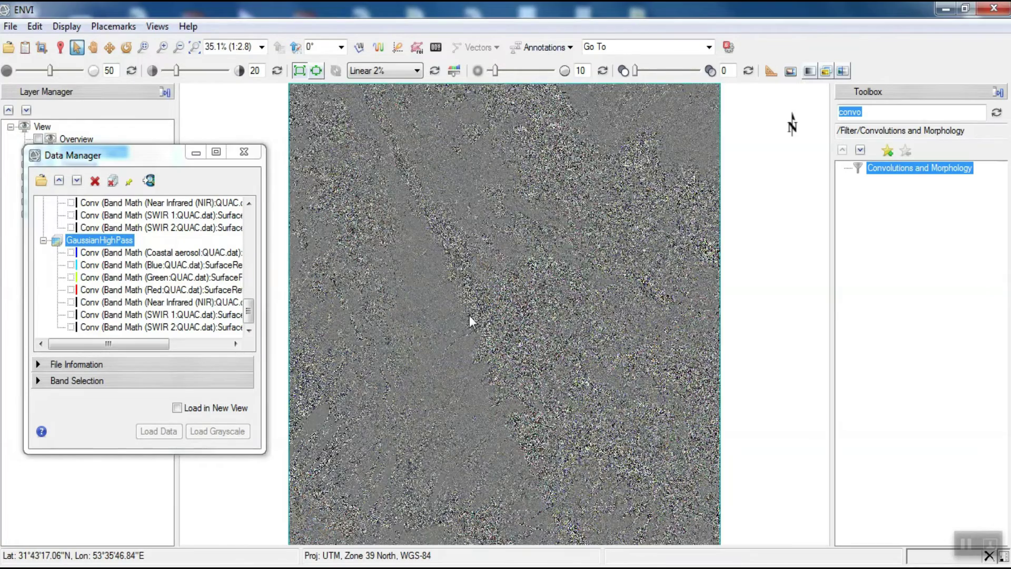
pyautogui.scroll(6, 469, 315)
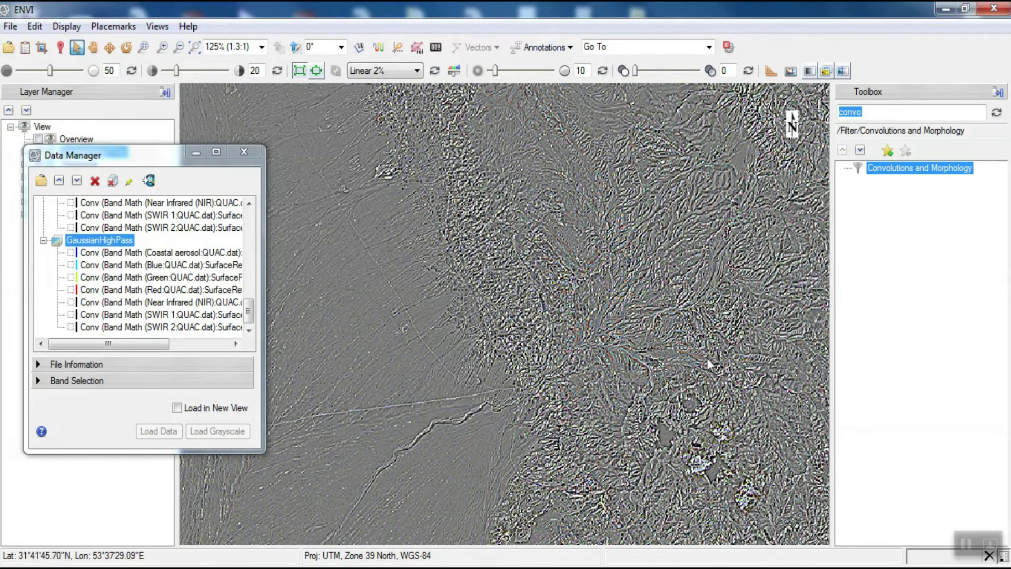
# - Reopen the Convolutions and Morphology tool, choose the Gaussian Low Pass convolution and select SurfaceRef as its input file
pyautogui.doubleClick(895, 169)
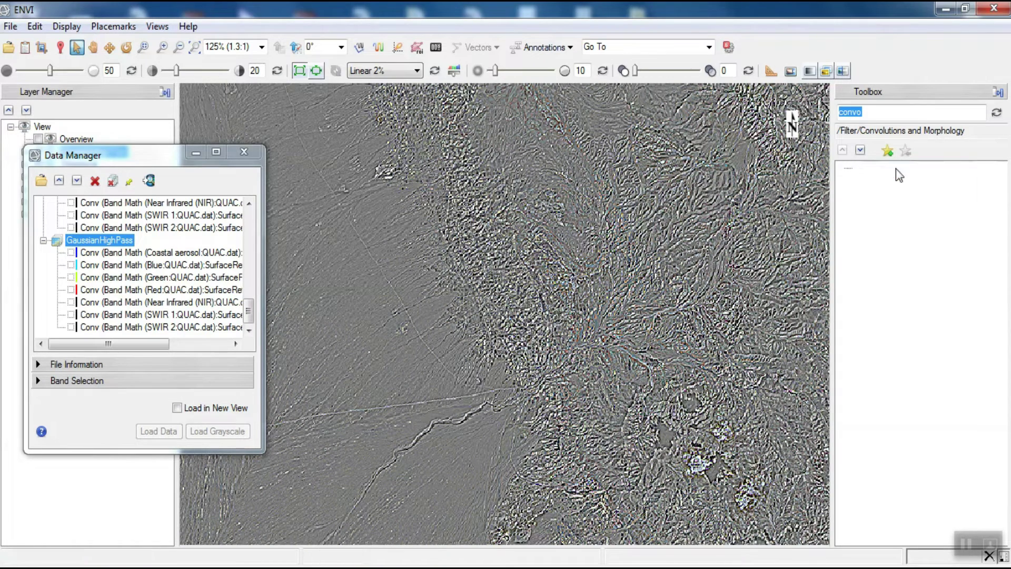
pyautogui.click(420, 247)
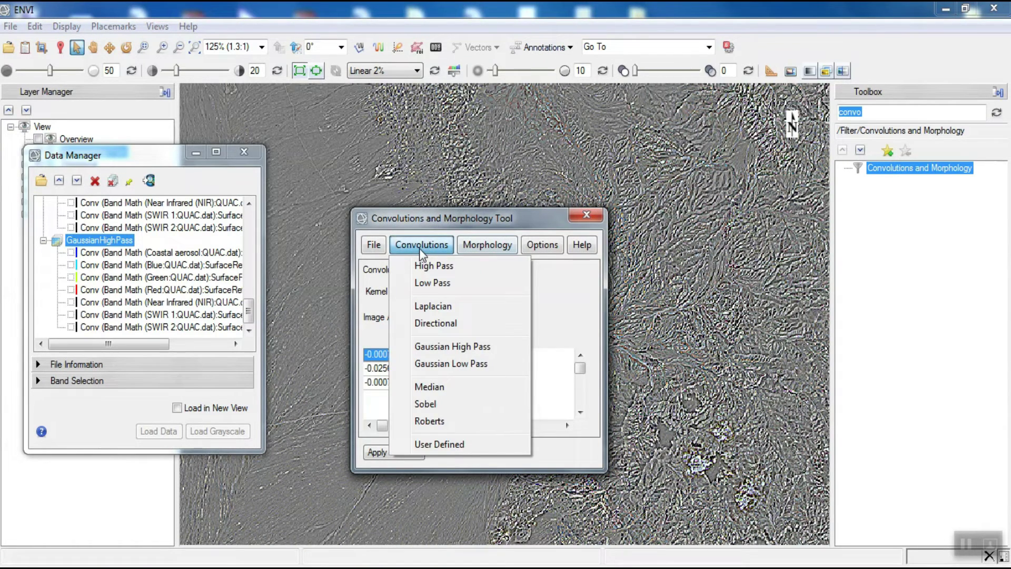
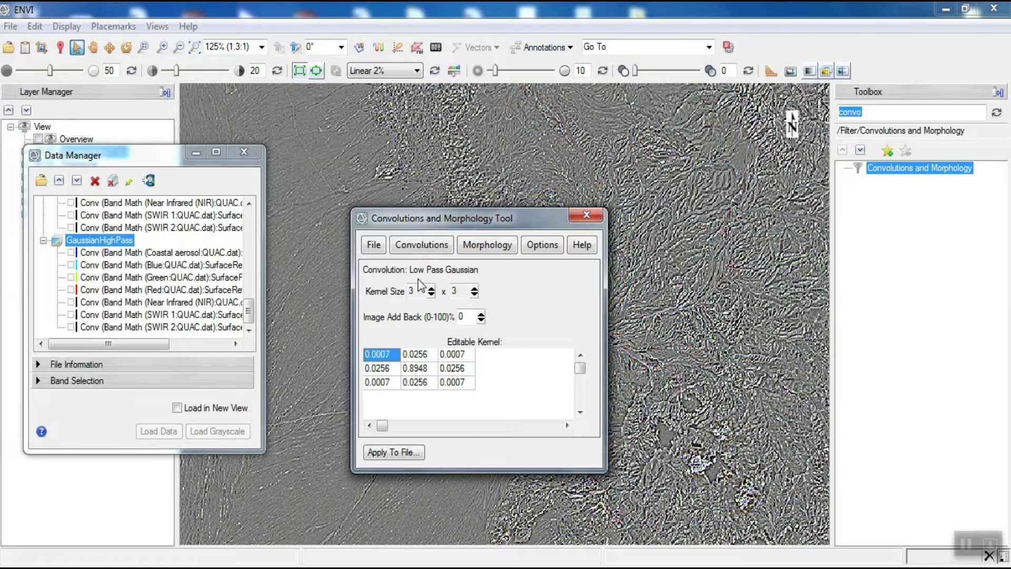
pyautogui.click(561, 387)
pyautogui.click(387, 451)
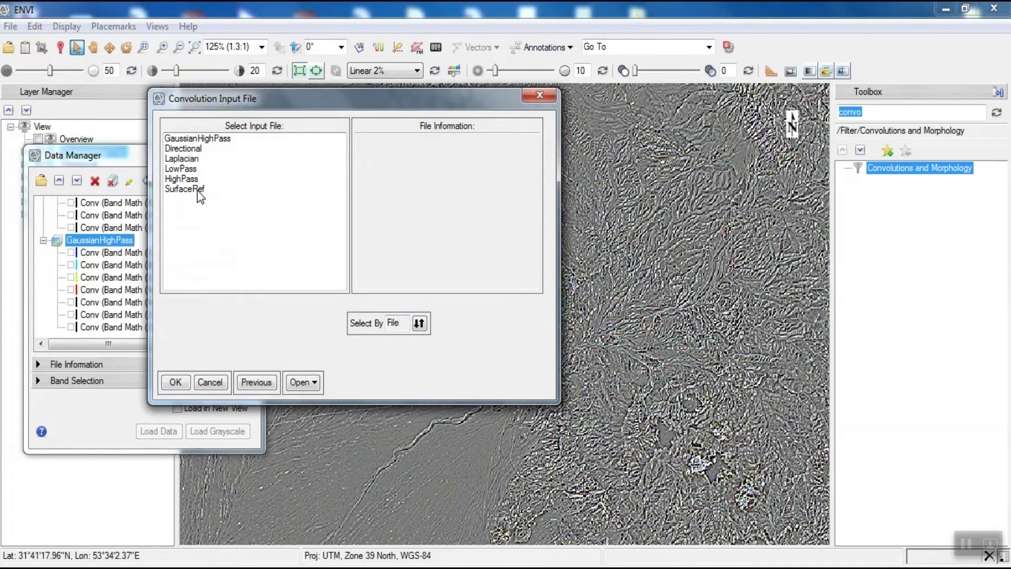
pyautogui.click(196, 190)
pyautogui.click(176, 382)
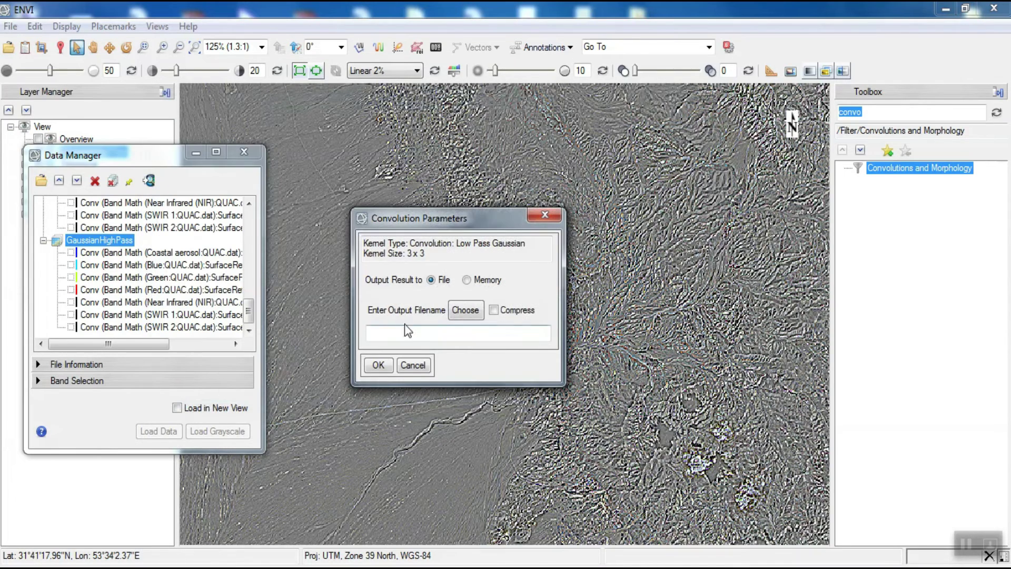
# - Run the Gaussian Low Pass filter with its output saved as GaussianLowPass in the Out\Filter folder
pyautogui.click(465, 311)
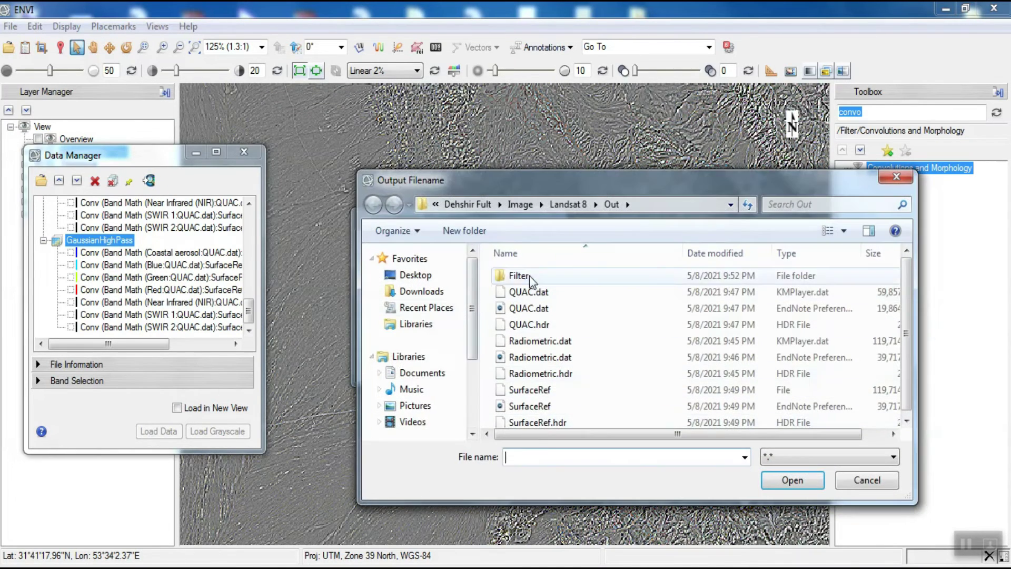
pyautogui.doubleClick(529, 276)
pyautogui.click(566, 456)
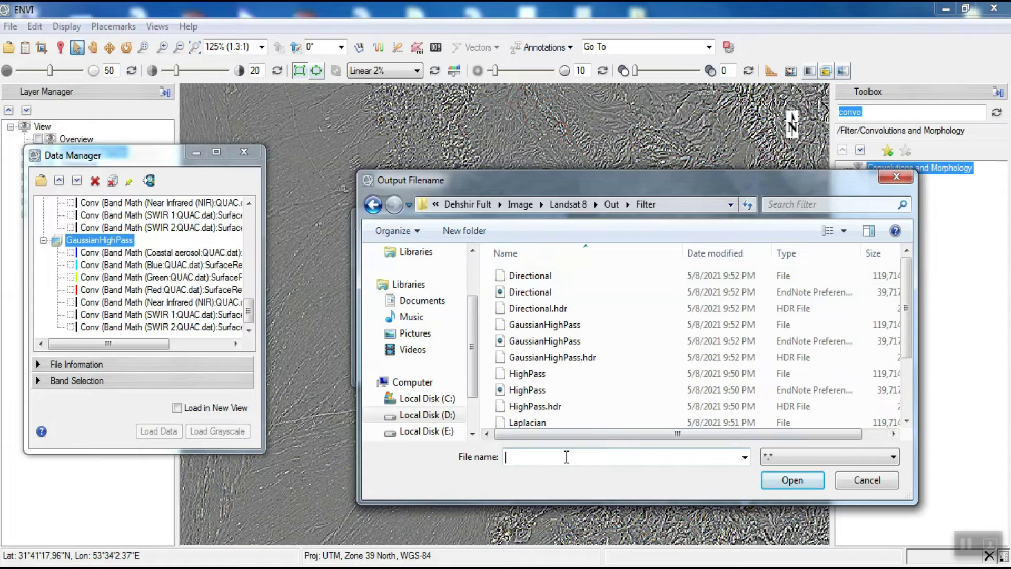
pyautogui.write('Gaussian')
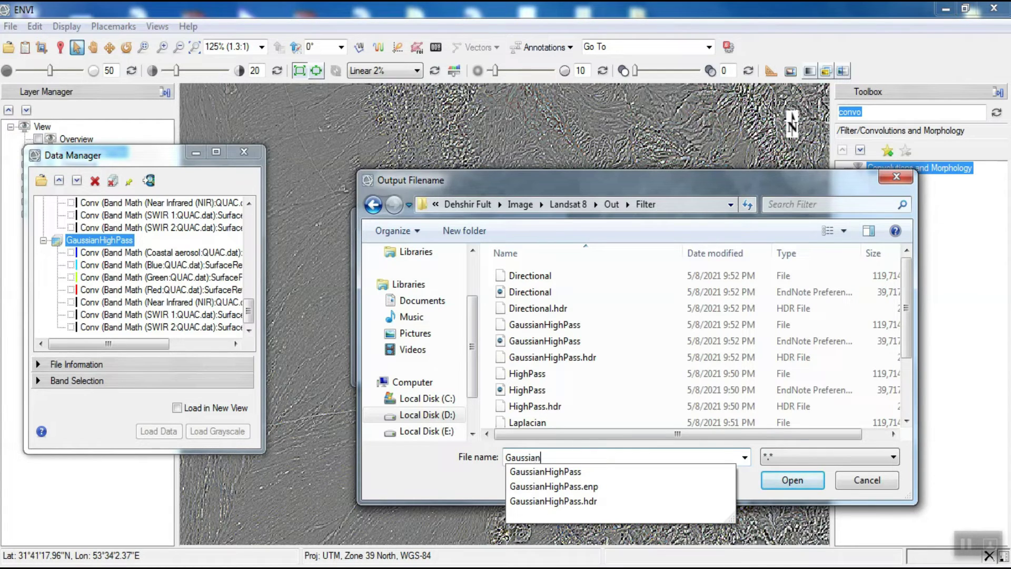
pyautogui.write('LowPass')
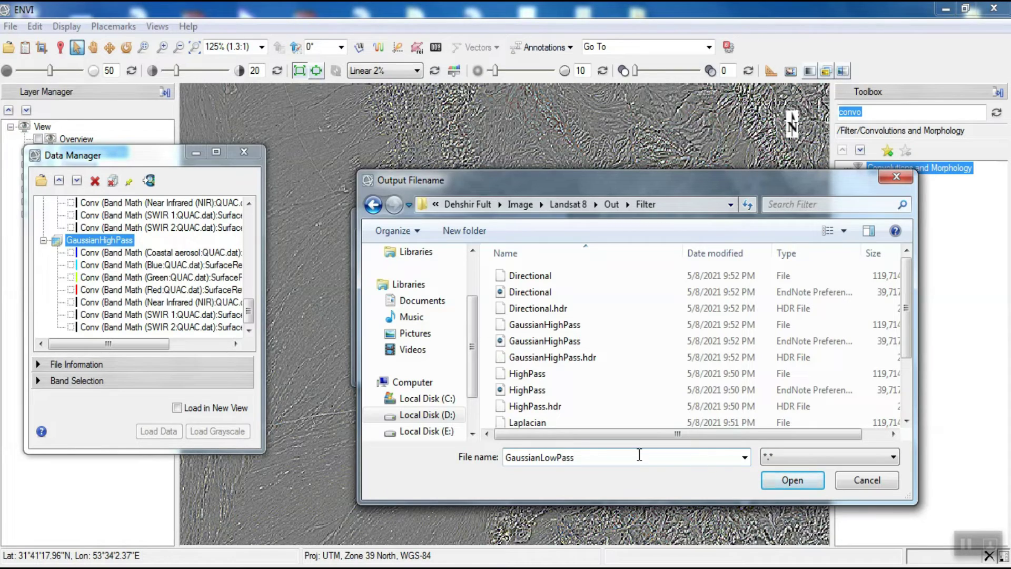
pyautogui.click(776, 484)
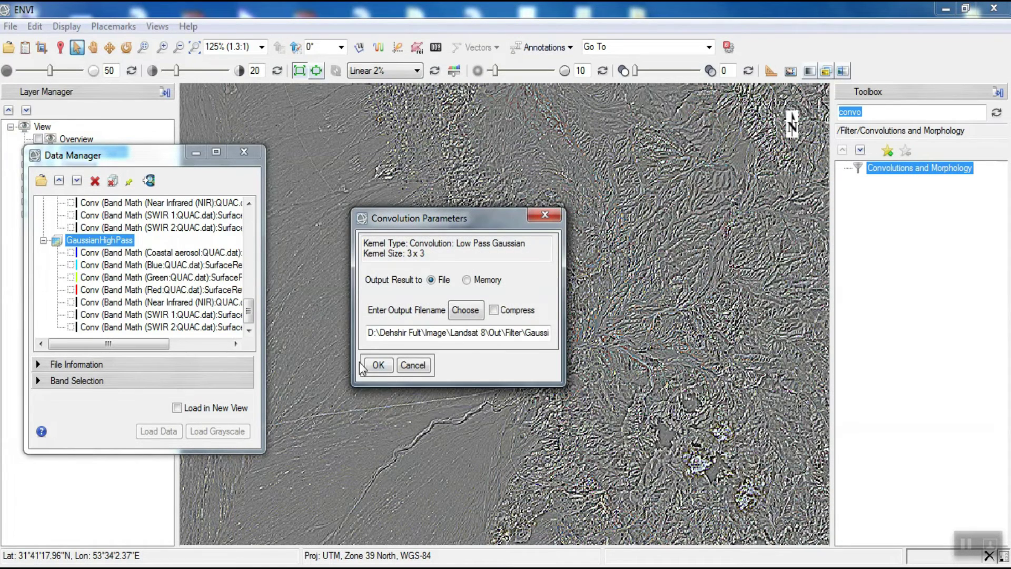
pyautogui.click(377, 365)
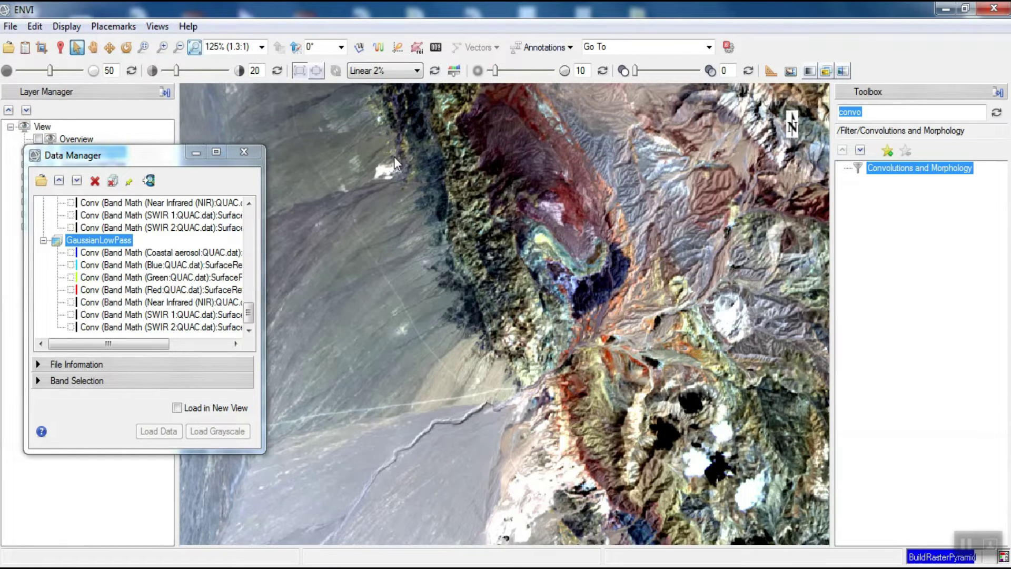
pyautogui.scroll(5, 677, 253)
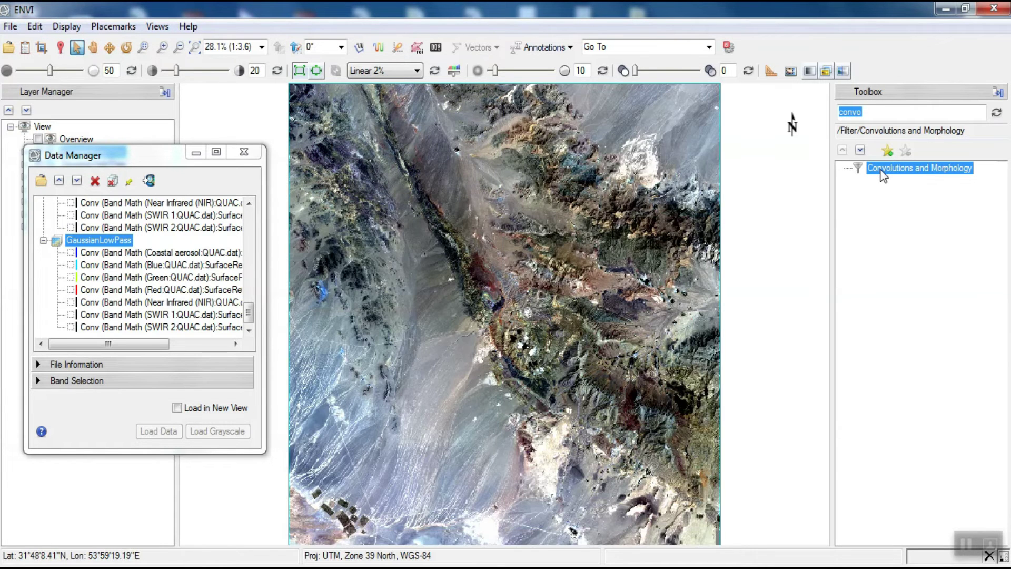
# - Reopen the Convolutions and Morphology tool, choose the Median convolution with kernel size 5 and select SurfaceRef as its input file
pyautogui.doubleClick(883, 175)
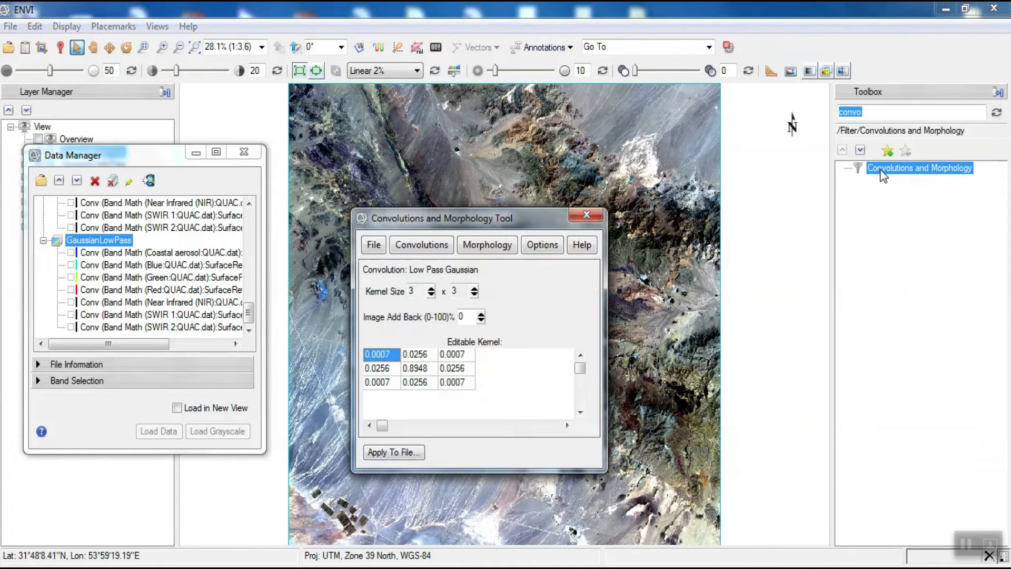
pyautogui.click(435, 245)
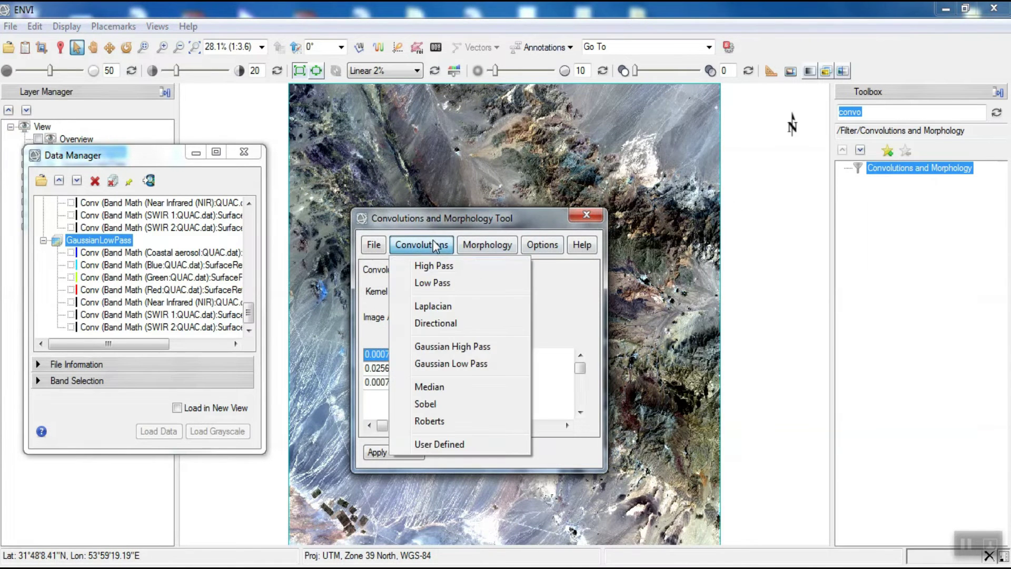
pyautogui.click(462, 390)
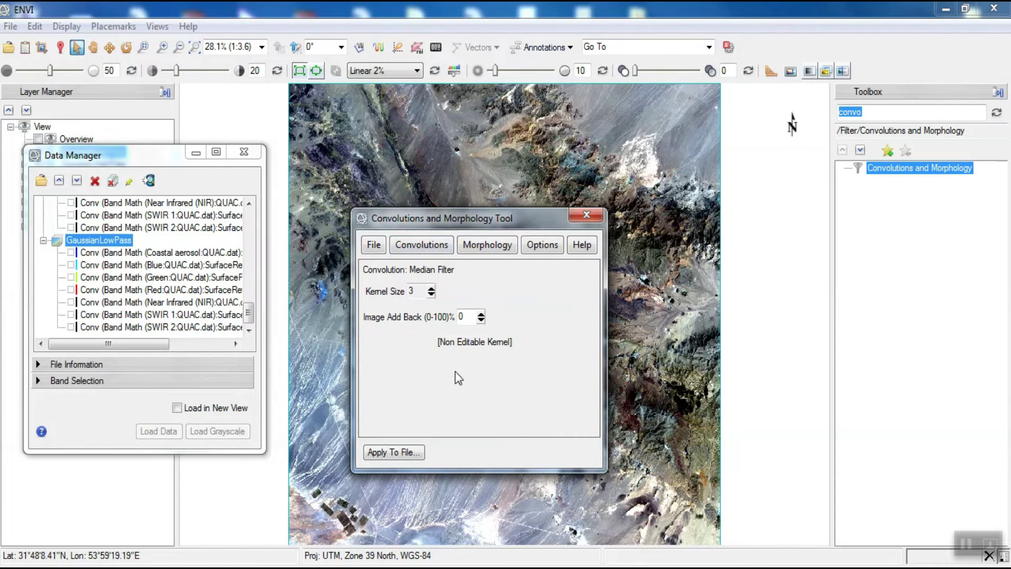
pyautogui.click(432, 288)
pyautogui.click(396, 450)
pyautogui.click(199, 200)
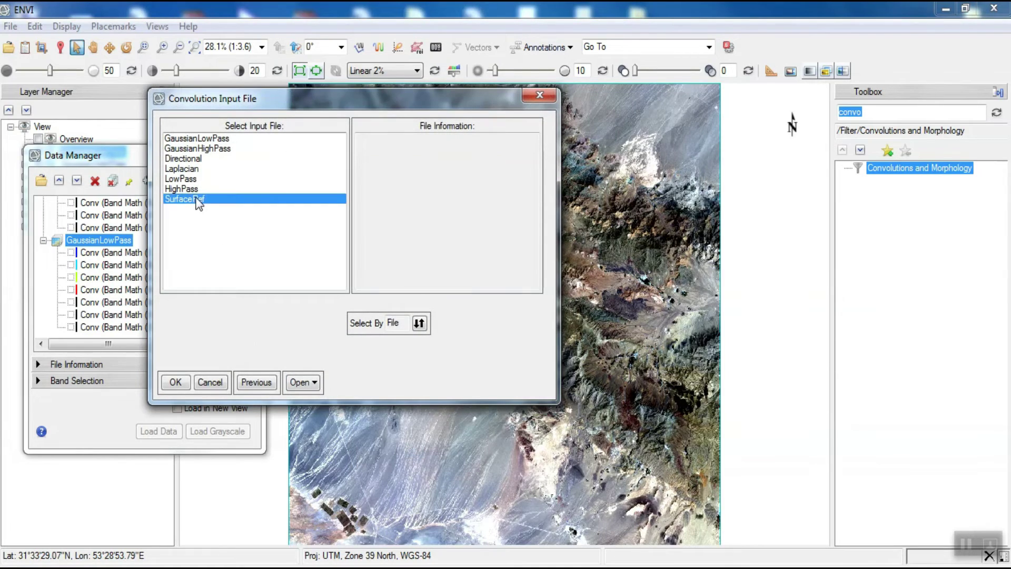
pyautogui.click(175, 382)
# - Run the Median filter with its output saved as Median in the Out\Filter folder
pyautogui.click(463, 310)
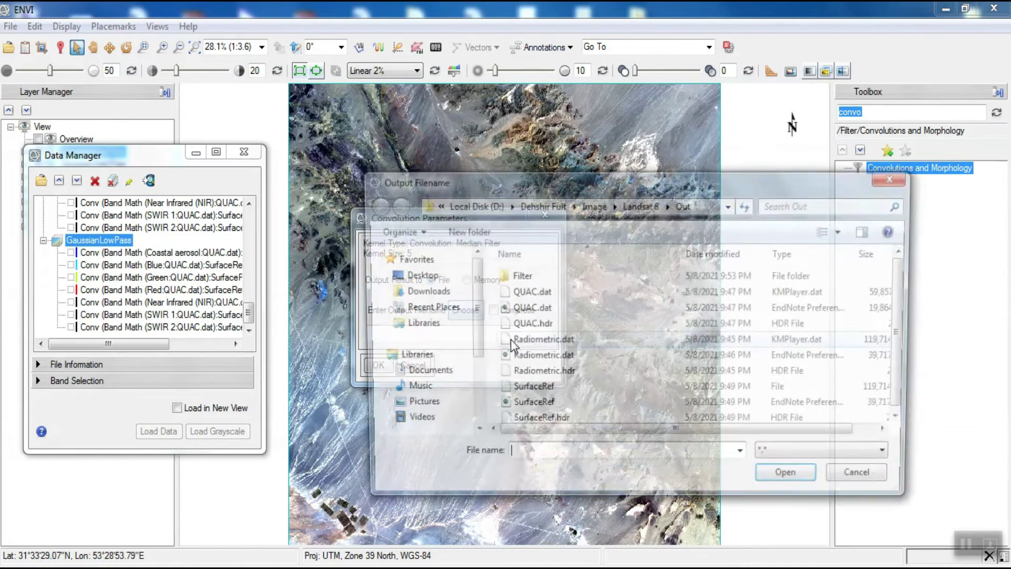
pyautogui.doubleClick(533, 275)
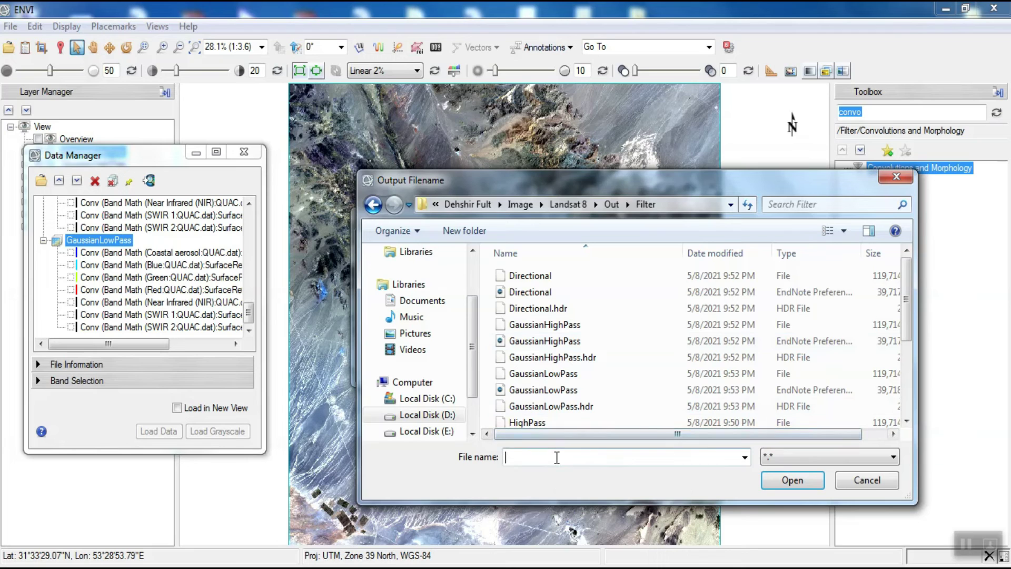
pyautogui.write('Median')
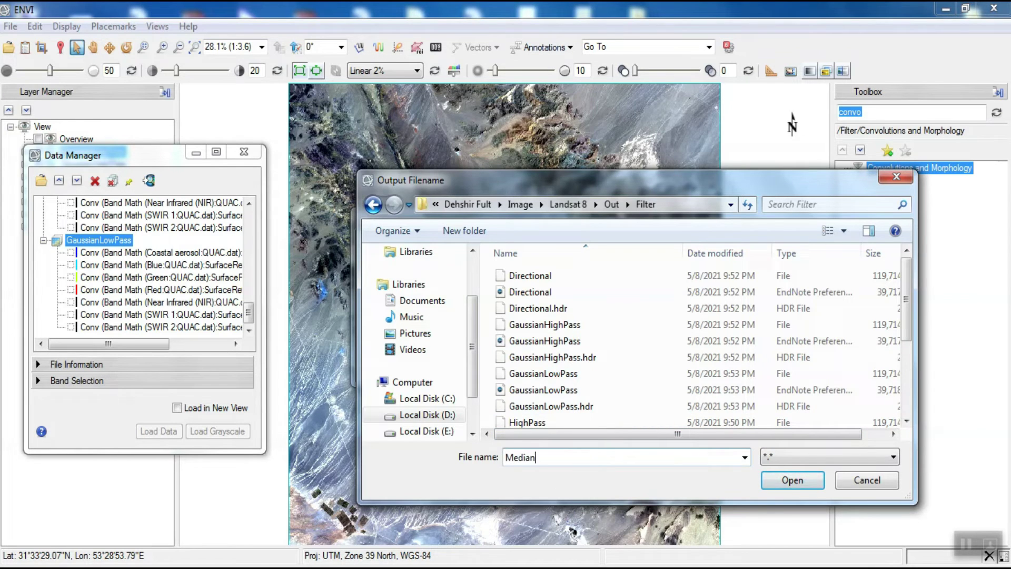
pyautogui.click(788, 478)
pyautogui.click(384, 366)
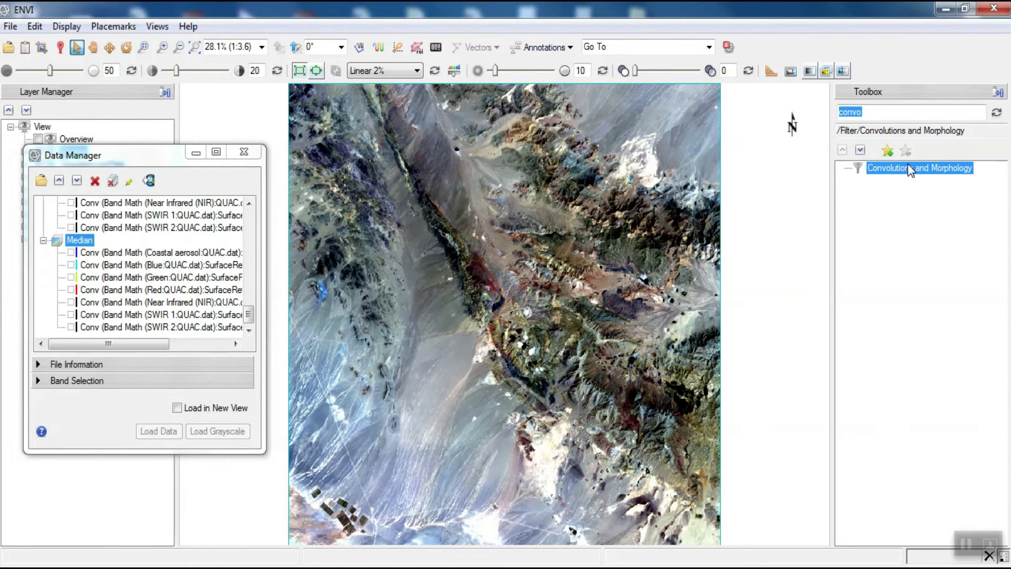
# - Reopen the Convolutions and Morphology tool, choose the Sobel convolution with 10% Image Add Back, and select SurfaceRef as its input file
pyautogui.doubleClick(909, 169)
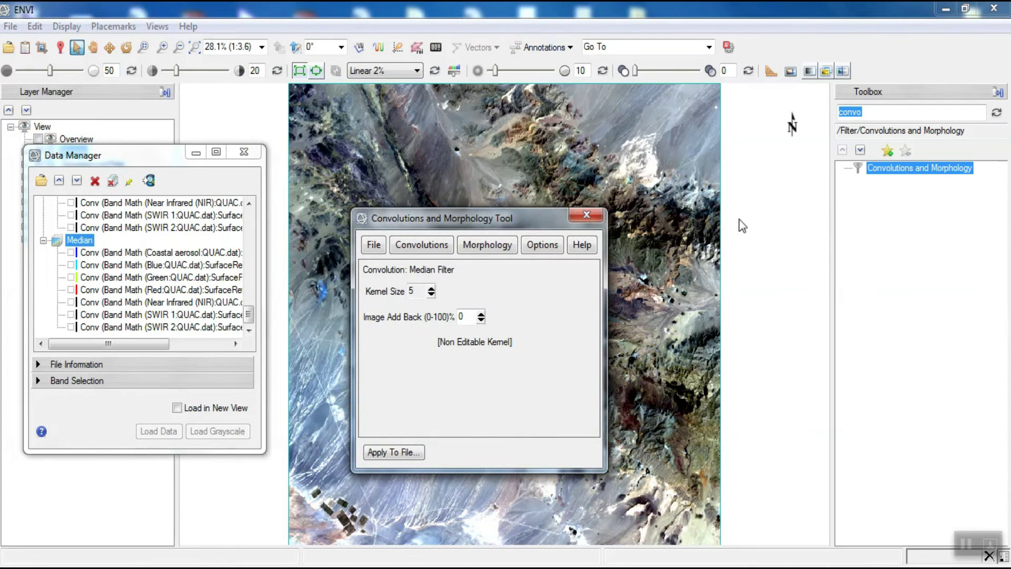
pyautogui.click(448, 244)
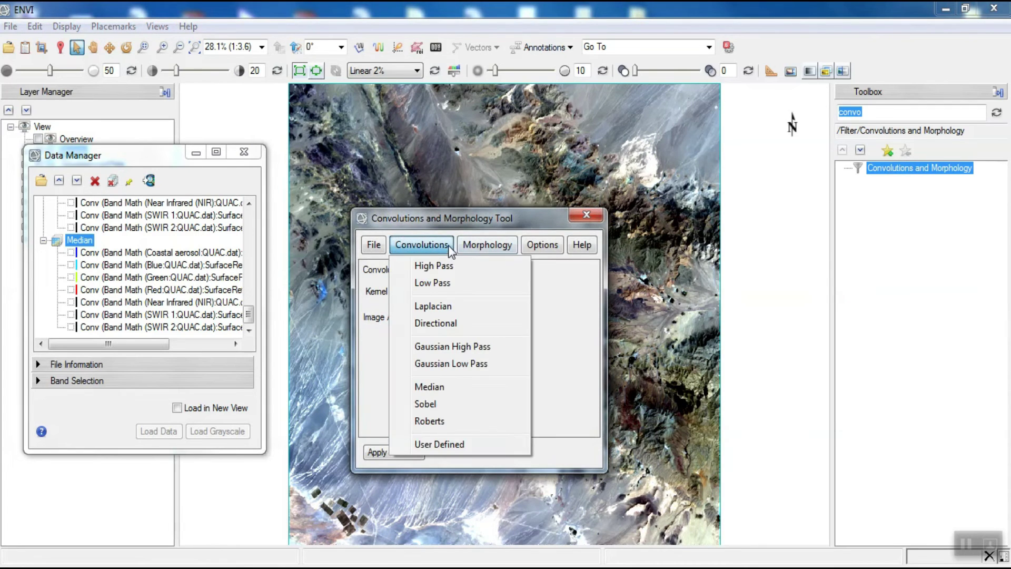
pyautogui.click(471, 406)
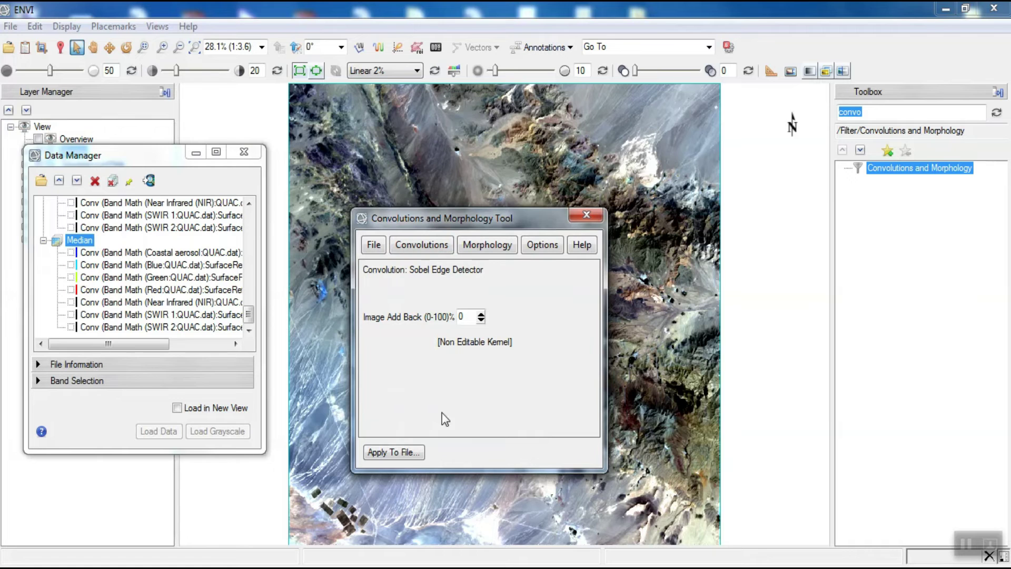
pyautogui.click(481, 313)
pyautogui.click(391, 451)
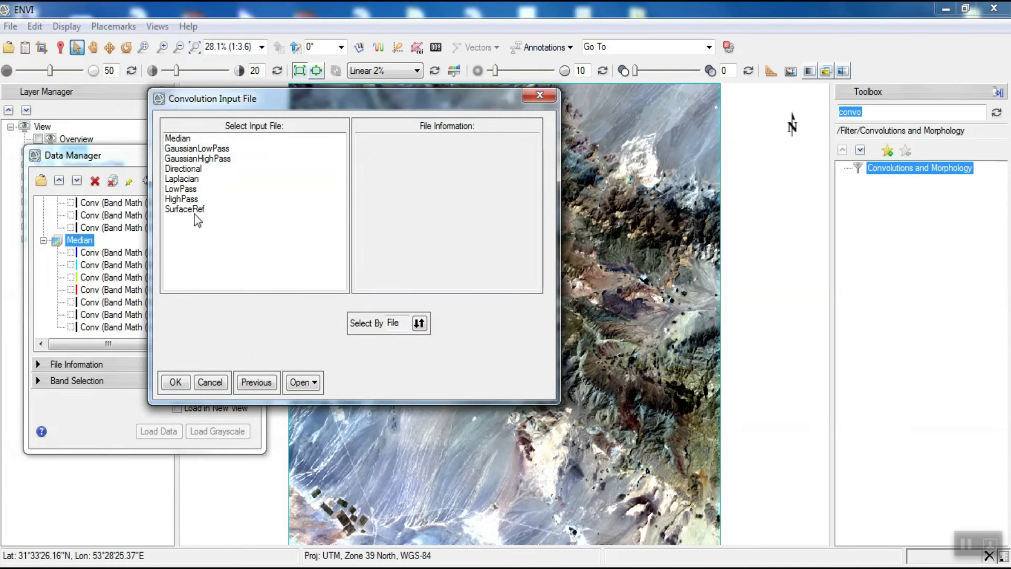
pyautogui.click(184, 209)
pyautogui.click(175, 381)
# - Run the Sobel filter with its output saved as Sobel in the Out\Filter folder
pyautogui.click(465, 310)
pyautogui.doubleClick(527, 275)
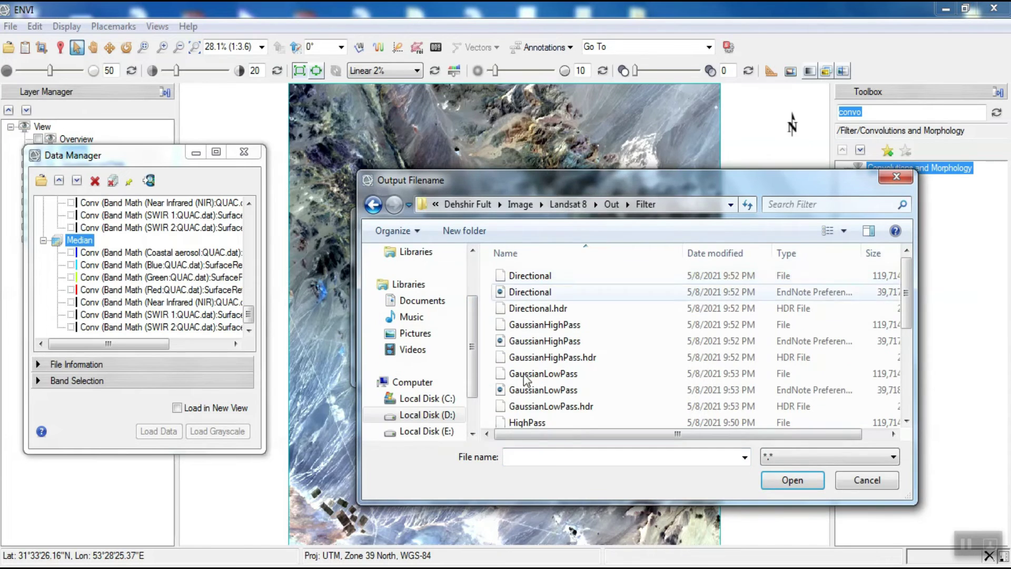
pyautogui.click(547, 456)
pyautogui.write('Sobel')
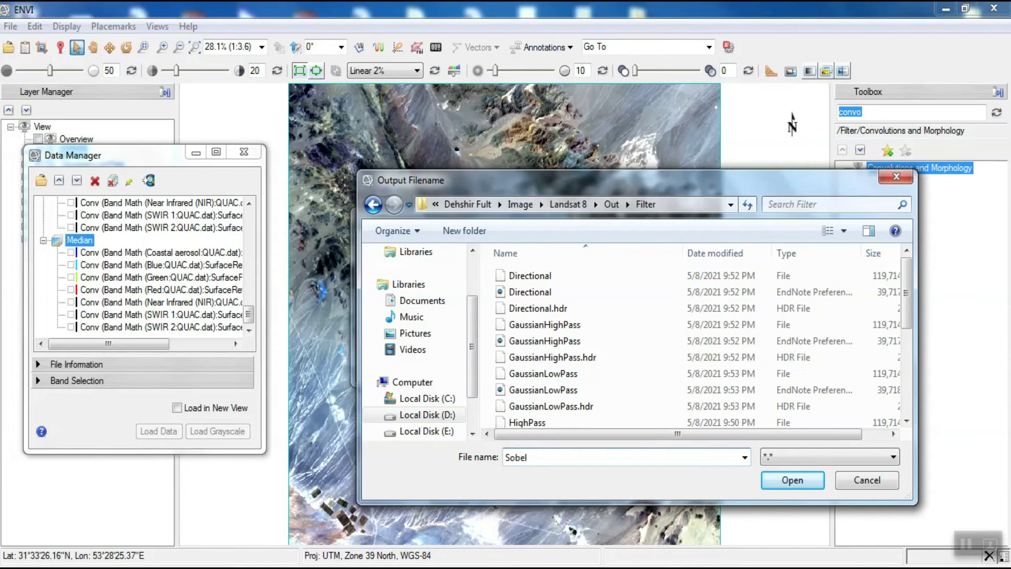
pyautogui.click(792, 480)
pyautogui.click(379, 365)
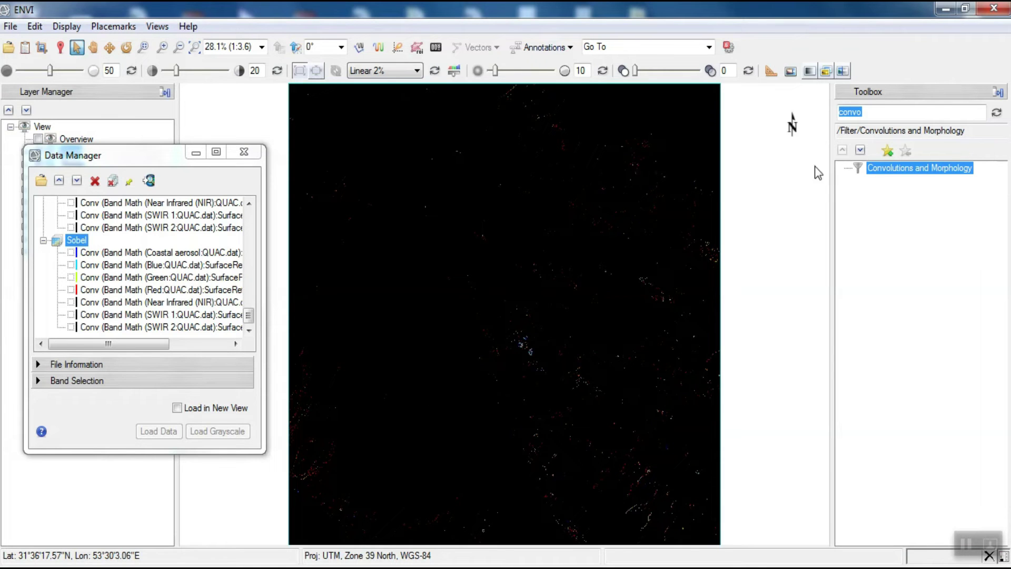
# - Reopen the Convolutions and Morphology tool, choose the Roberts convolution and select SurfaceRef as its input file
pyautogui.doubleClick(891, 172)
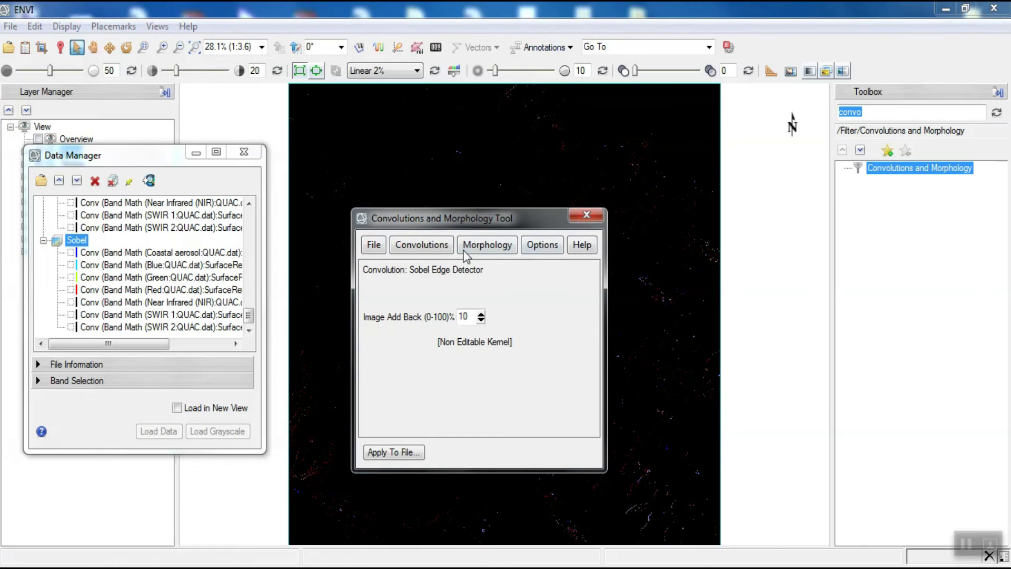
pyautogui.click(425, 245)
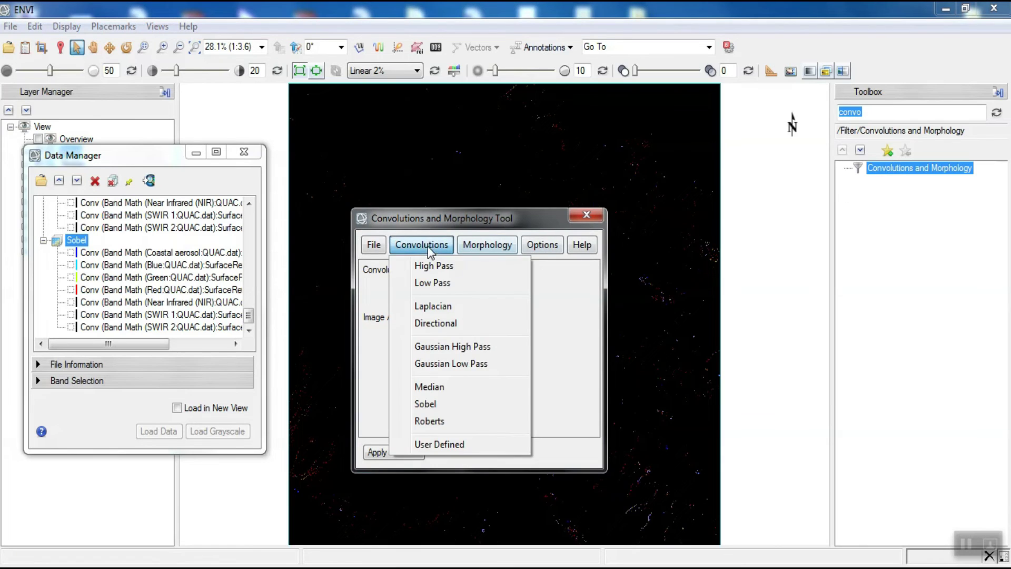
pyautogui.click(459, 422)
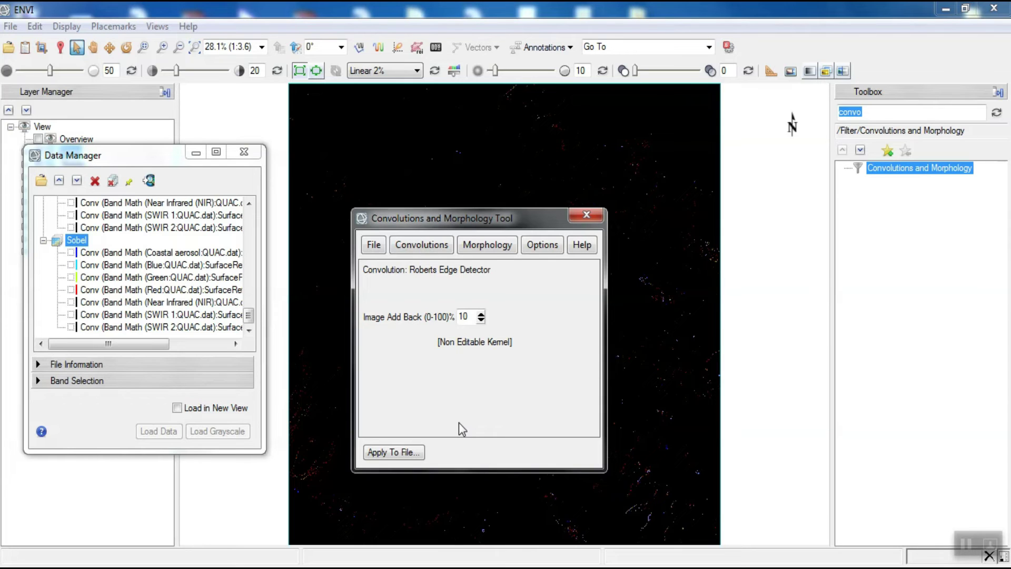
pyautogui.click(394, 451)
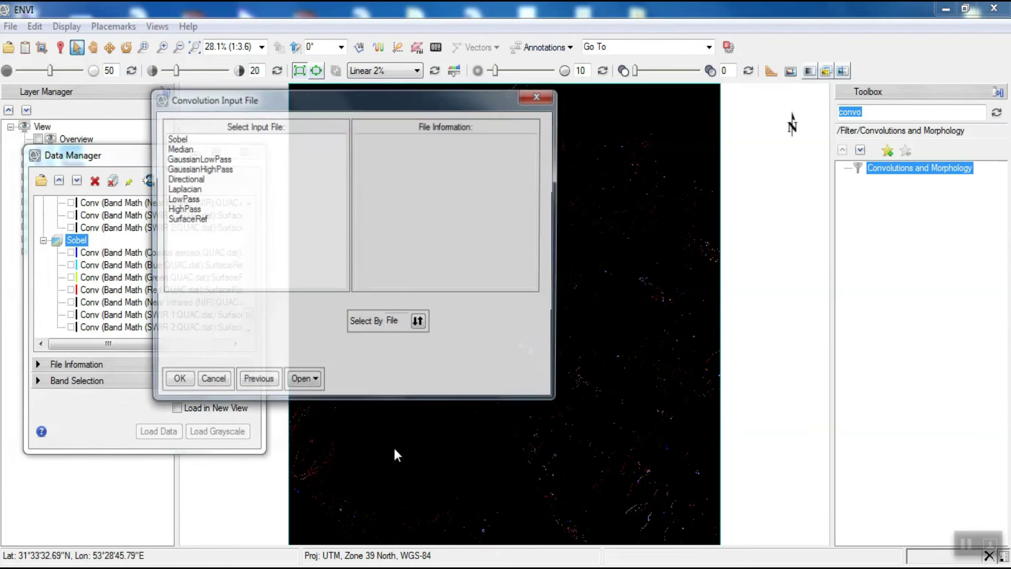
pyautogui.click(191, 221)
pyautogui.click(175, 382)
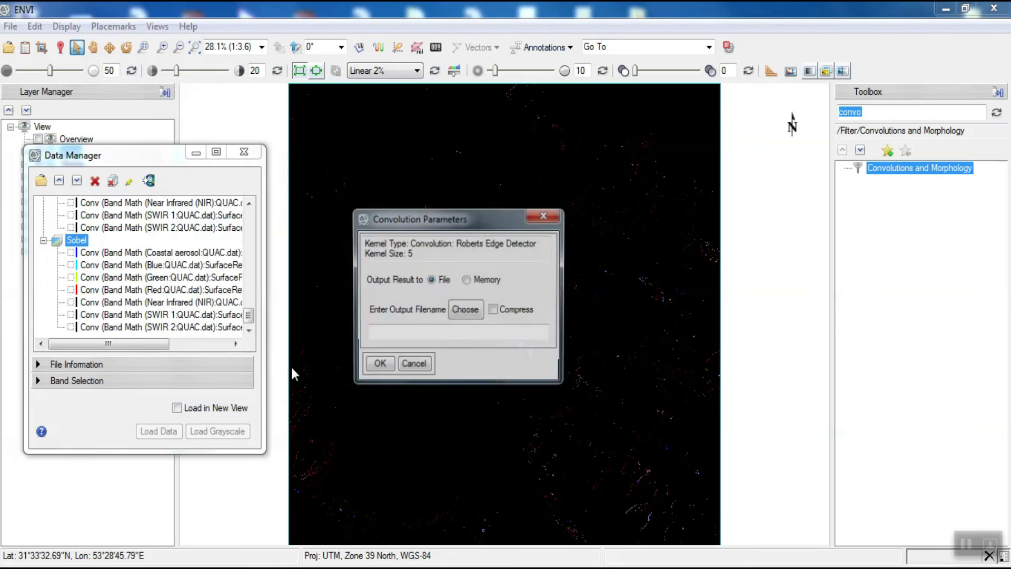
# - Run the Roberts filter with its output saved as Roberts in the Out\Filter folder
pyautogui.click(466, 310)
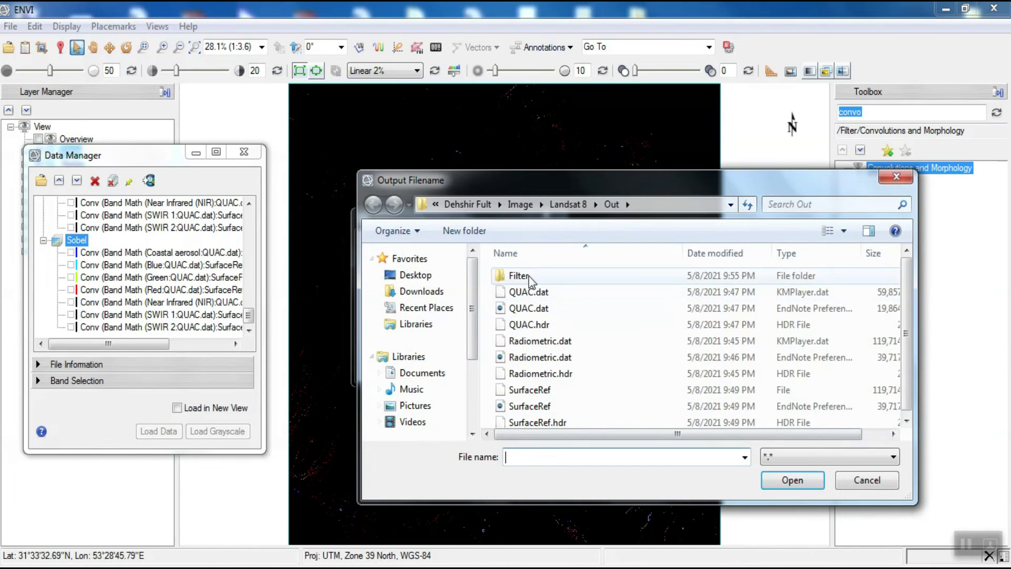
pyautogui.doubleClick(547, 276)
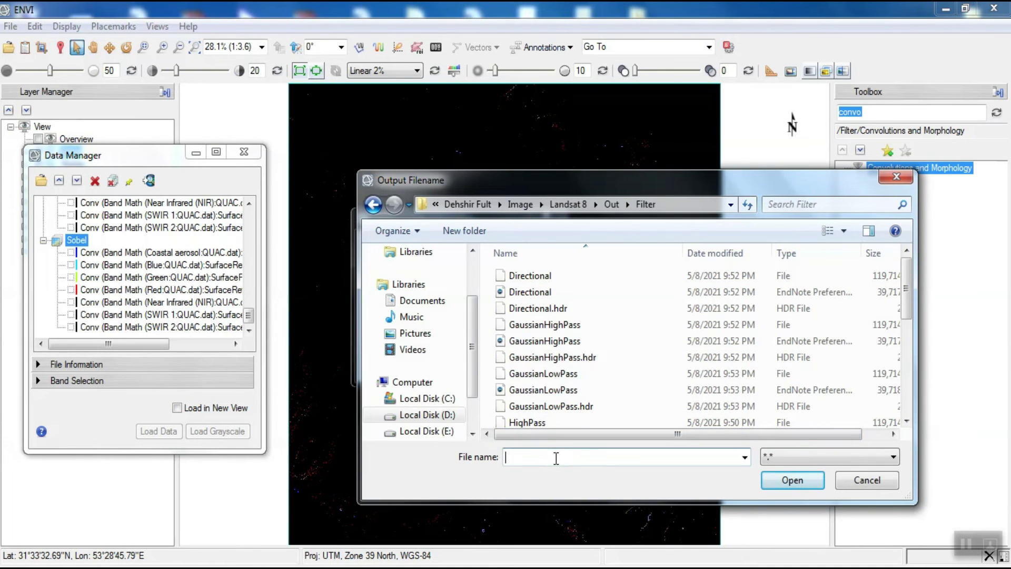
pyautogui.write('Roberts')
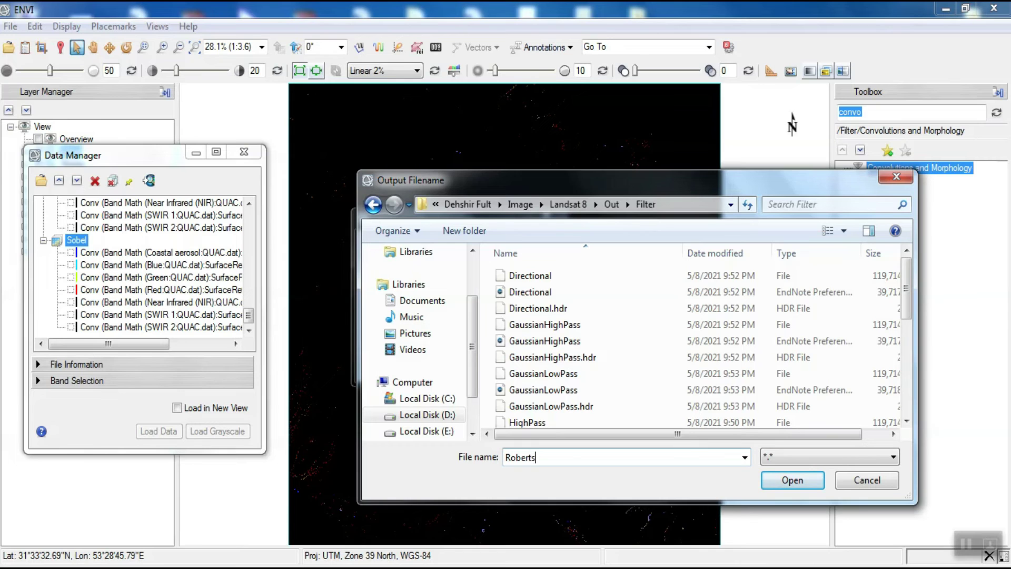
pyautogui.click(792, 481)
pyautogui.click(380, 367)
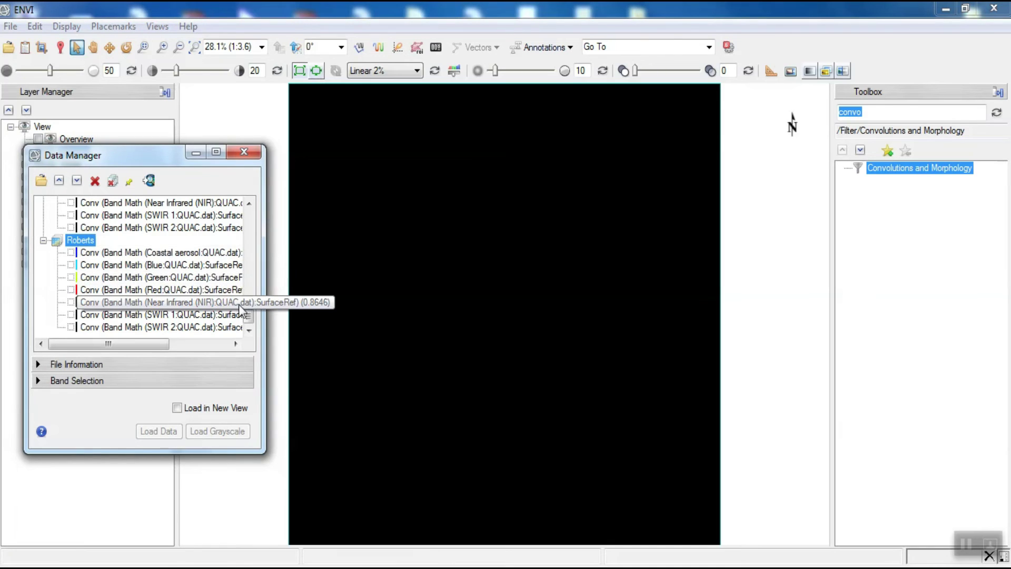
# - Minimize the Data Manager and hide the filter layers one by one from Roberts down to HighPass, leaving only SurfaceRef displayed
pyautogui.moveTo(247, 321); pyautogui.dragTo(243, 208)
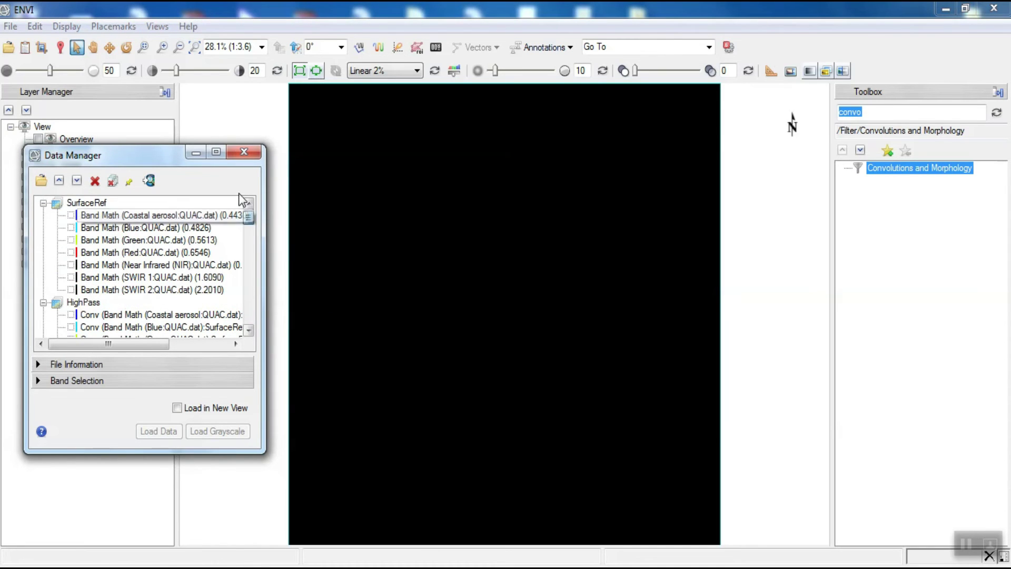
pyautogui.click(196, 152)
pyautogui.click(38, 151)
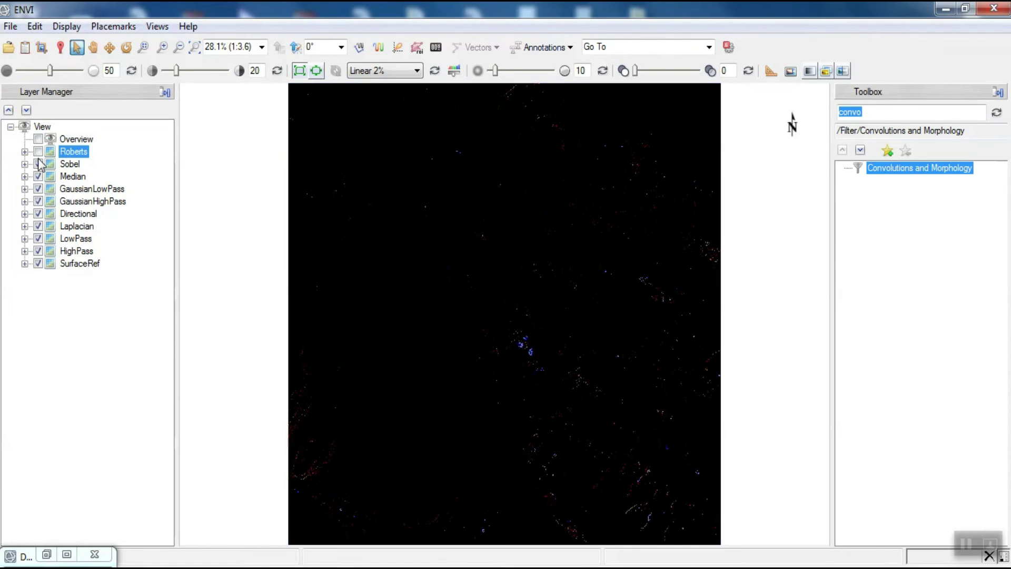
pyautogui.click(38, 164)
pyautogui.click(38, 176)
pyautogui.click(38, 189)
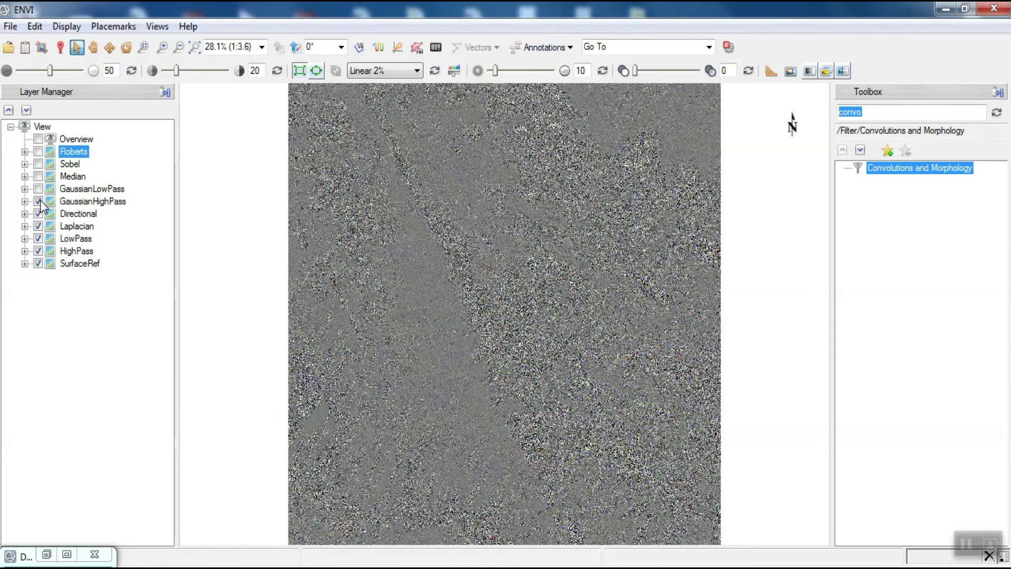
pyautogui.click(38, 201)
pyautogui.click(39, 214)
pyautogui.click(39, 227)
pyautogui.click(39, 240)
pyautogui.click(39, 251)
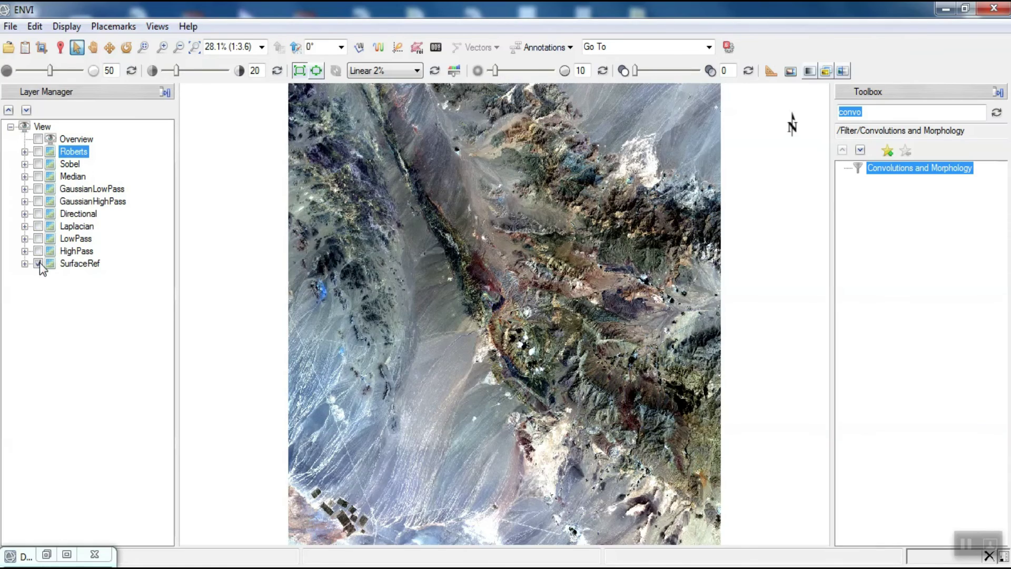
# - Toggle the SurfaceRef layer off and on, and show the Laplacian layer above it for comparison
pyautogui.click(39, 263)
pyautogui.click(39, 263)
pyautogui.click(39, 226)
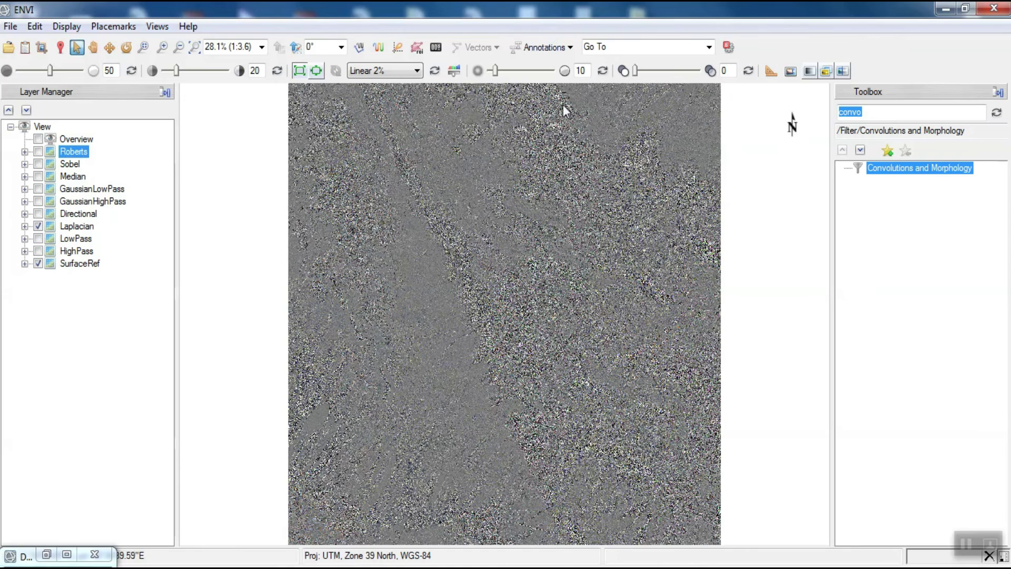